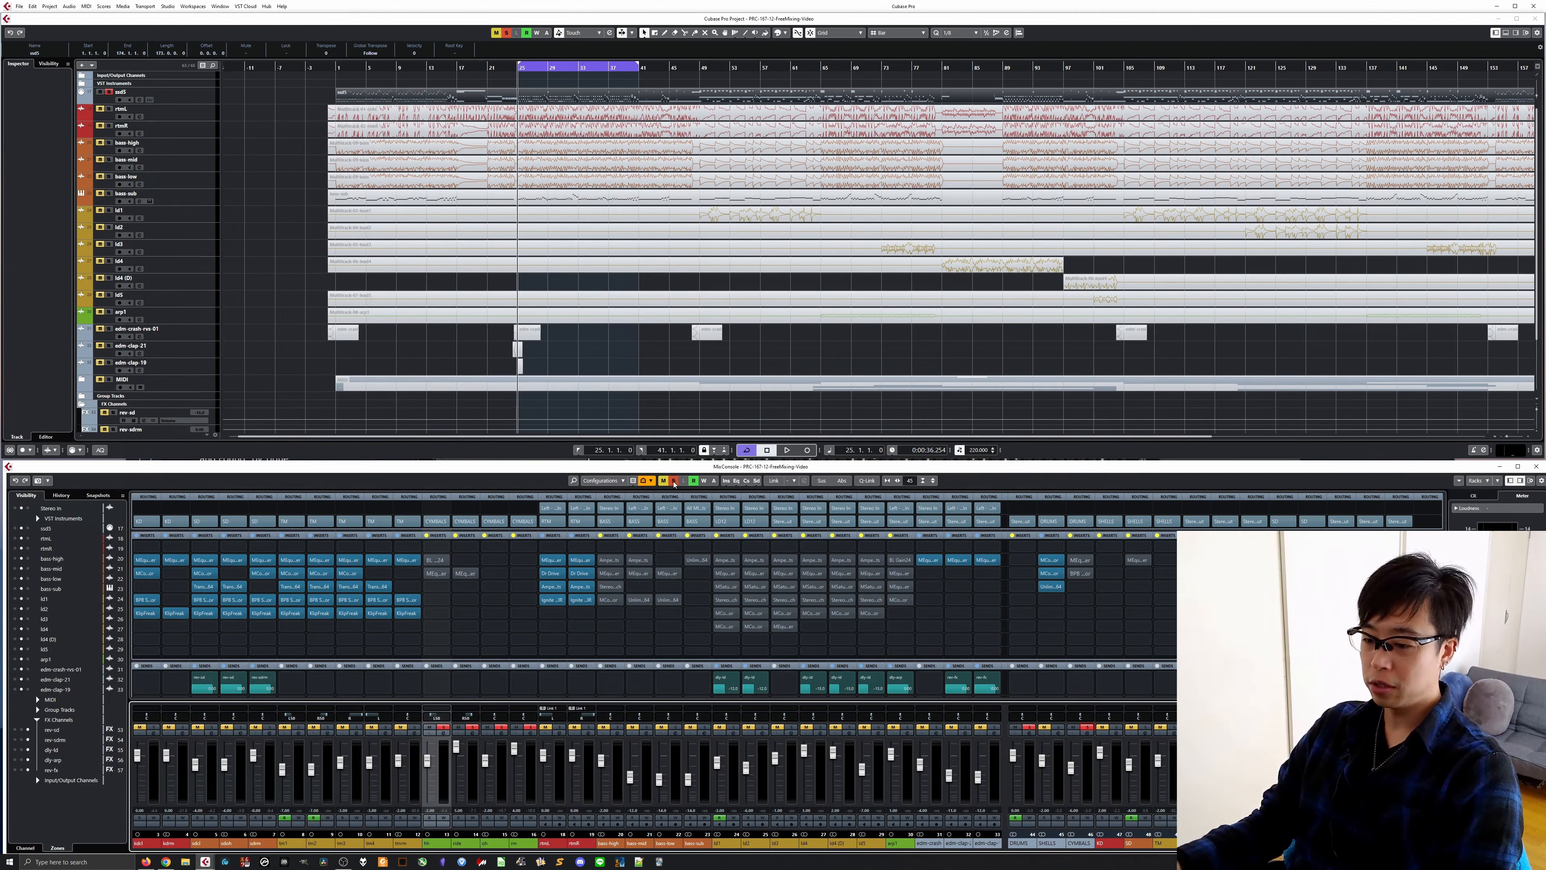
Solo only the last two green cymbal channels in the mixer and audition them at the start of the loop
left_click(674, 484)
left_click(501, 728)
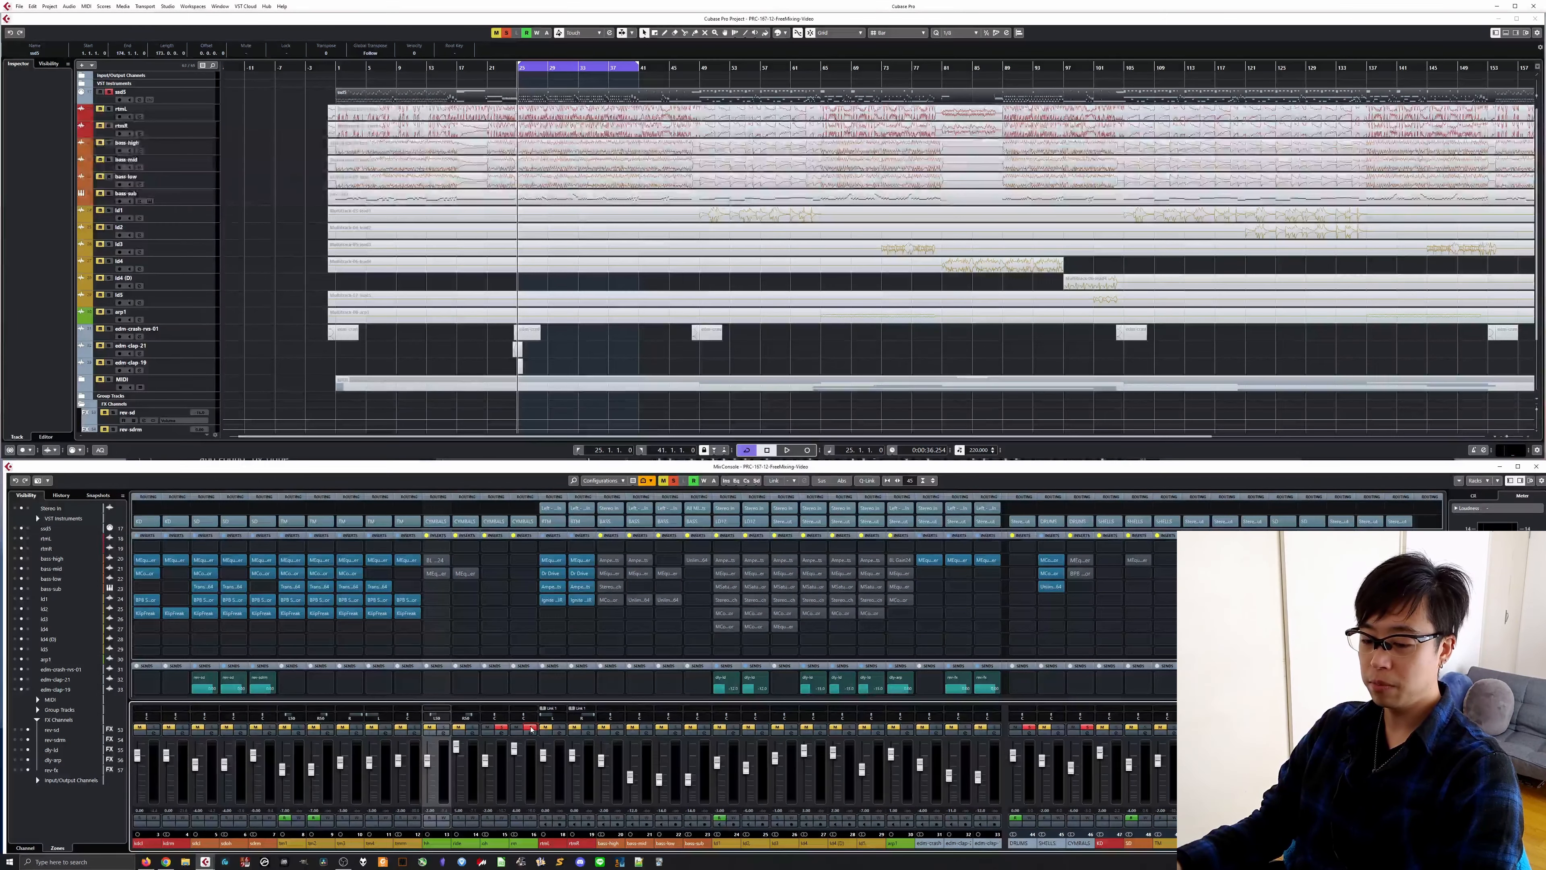
key("space")
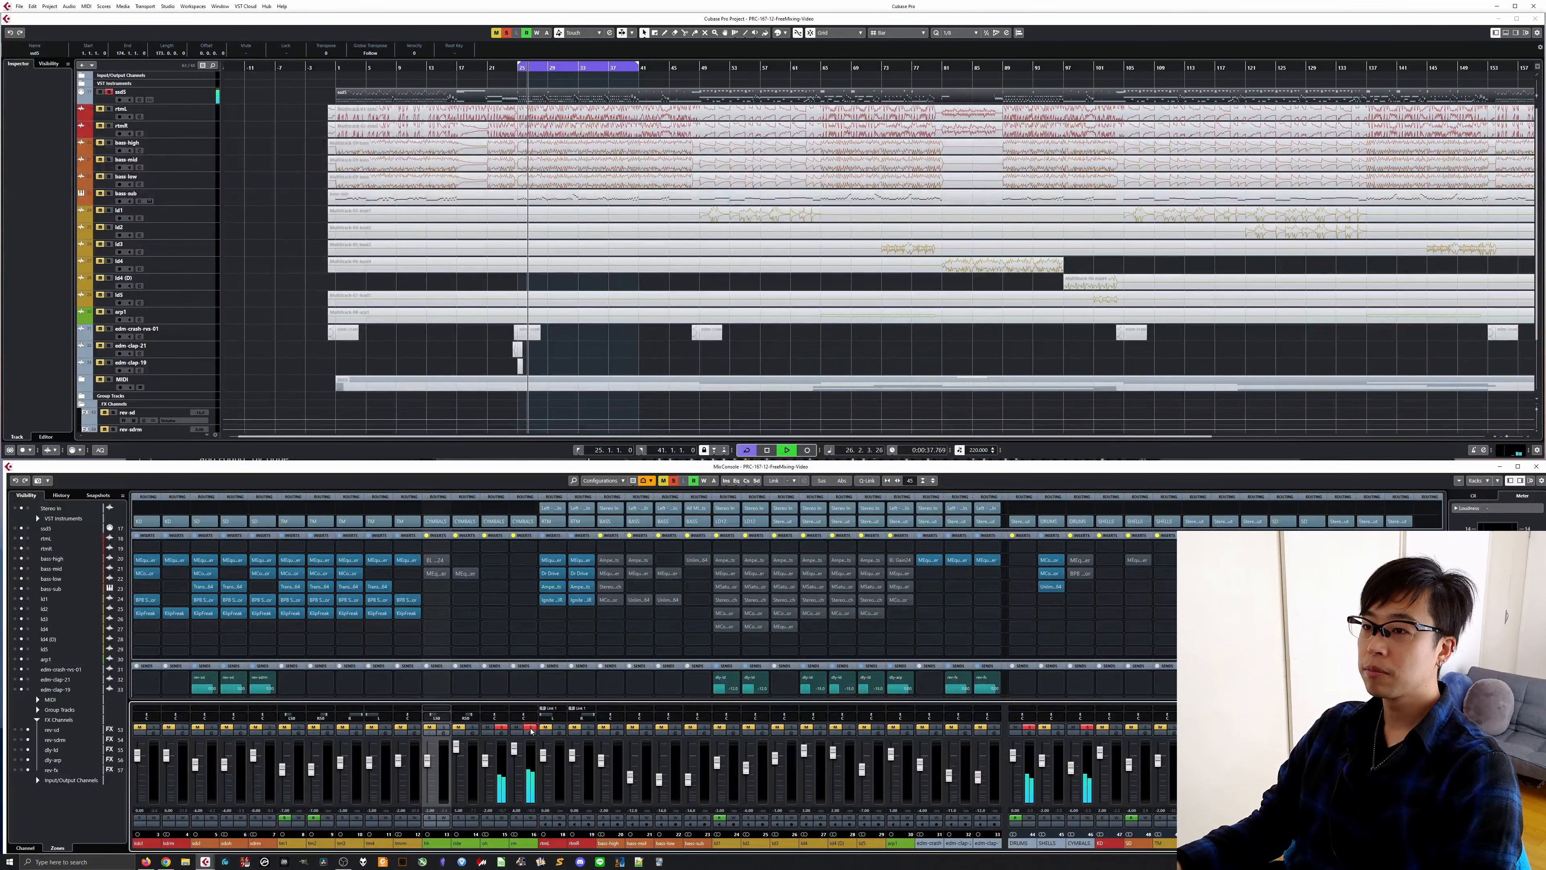
key("space")
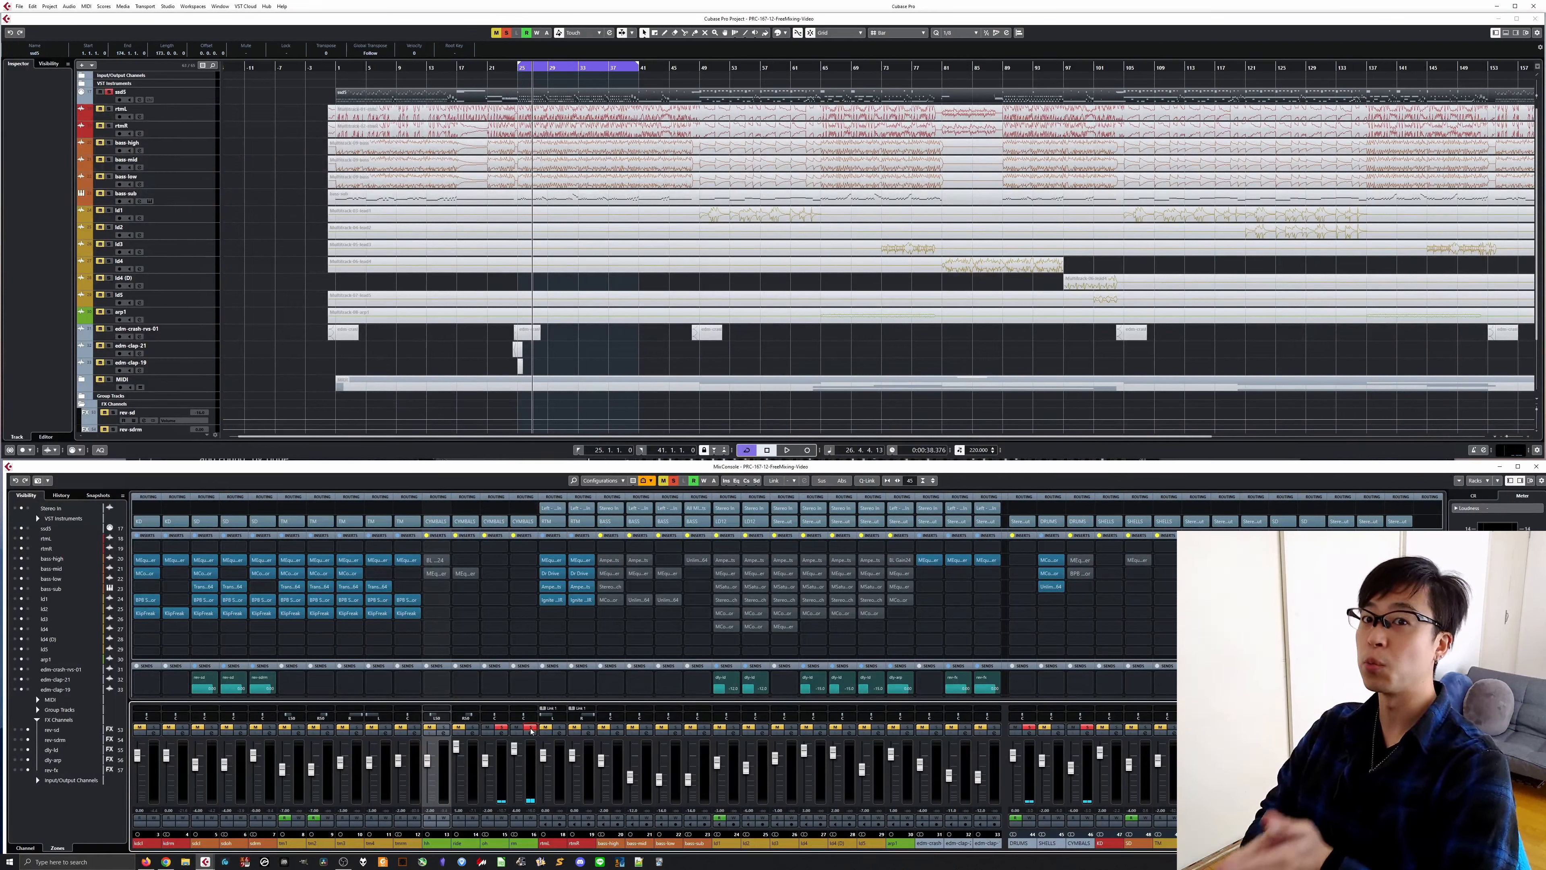
Clear the channel solos, pick out the last two green channels, and toggle solo on the CYMBALS group
left_click(531, 729)
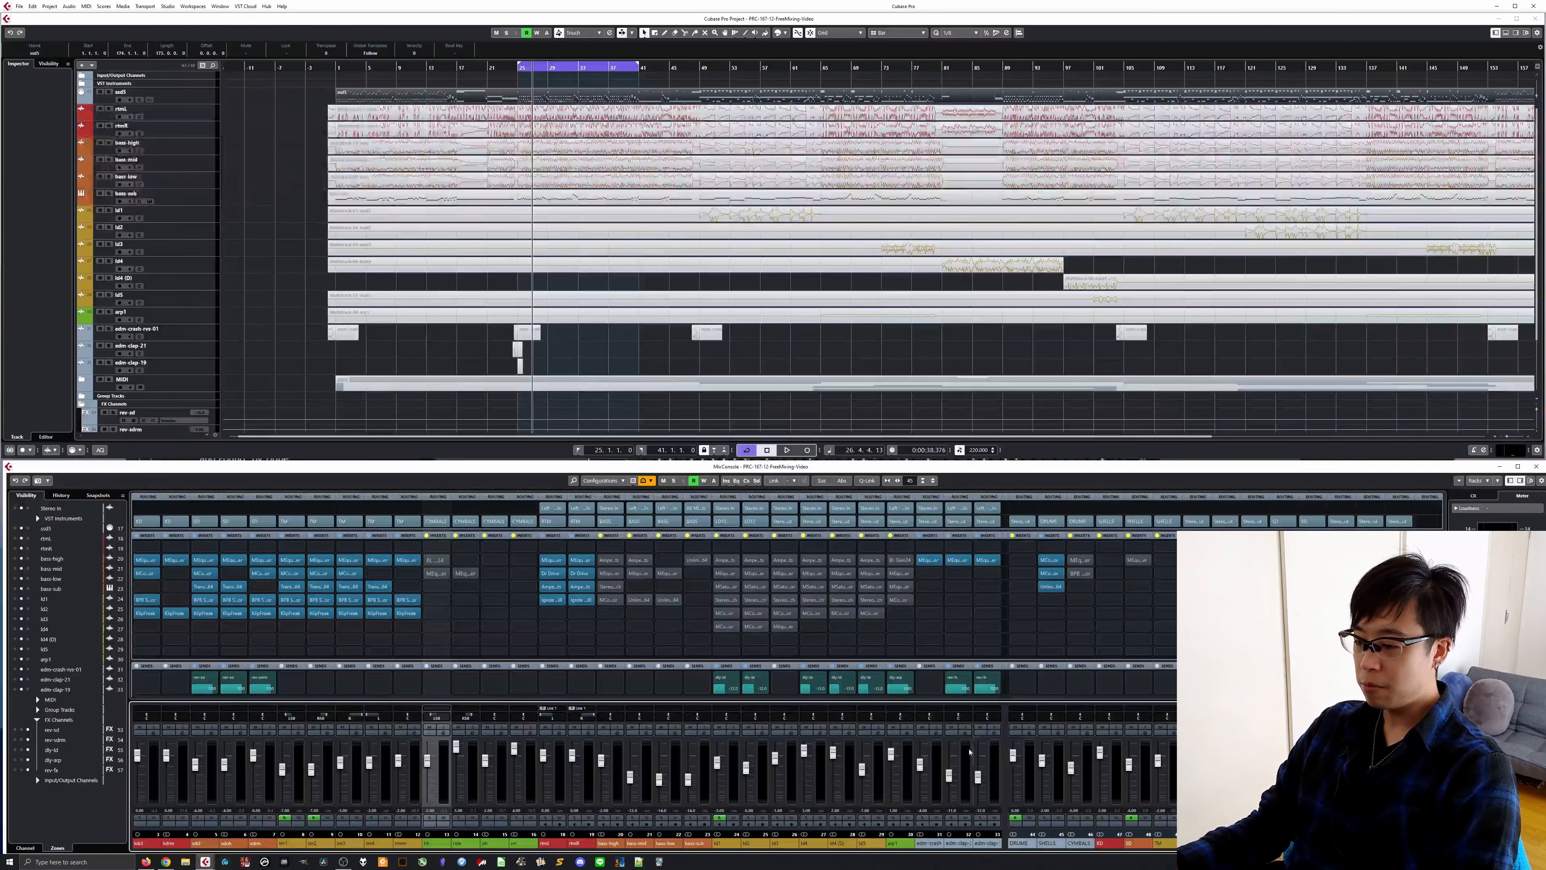
left_click(486, 847)
left_click(518, 843)
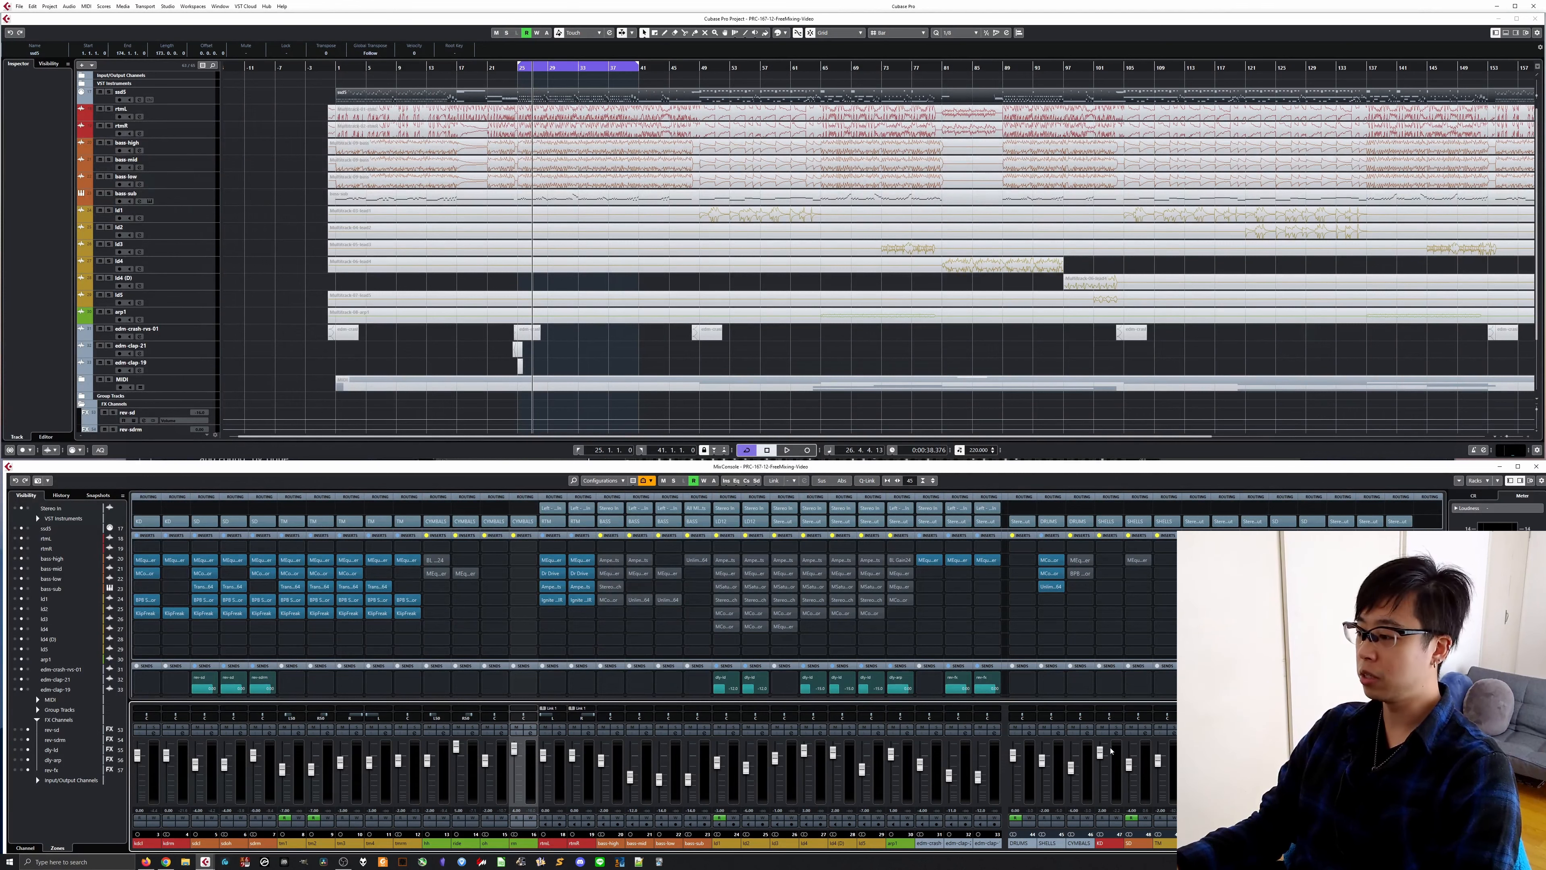
left_click(1085, 729)
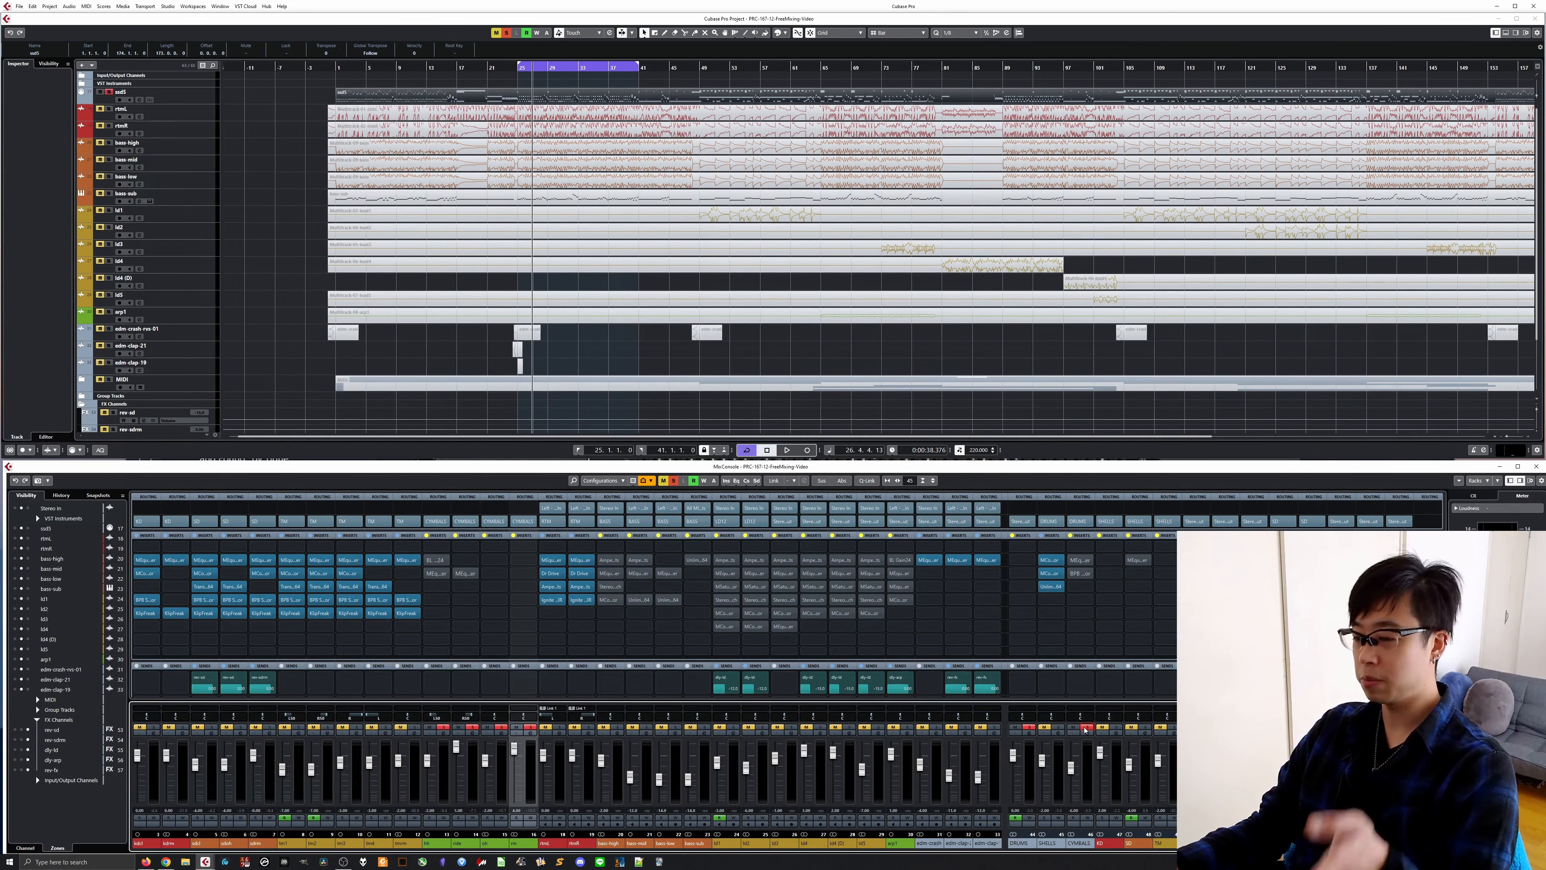
left_click(1085, 729)
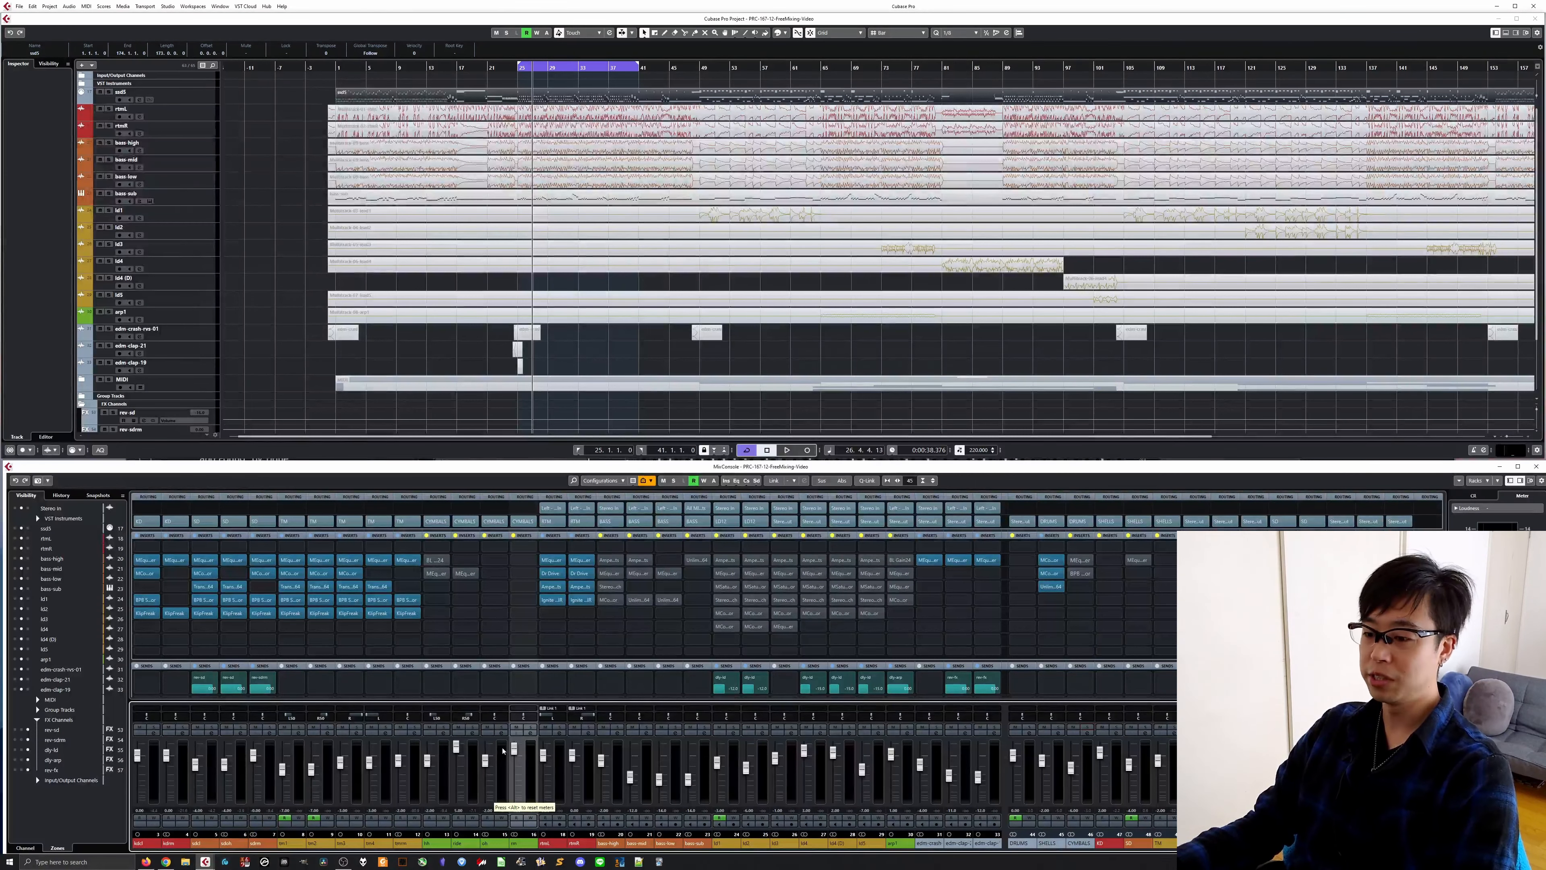
Audition the last two green cymbal channels one at a time by switching the solo between them during playback
left_click(501, 728)
key("space")
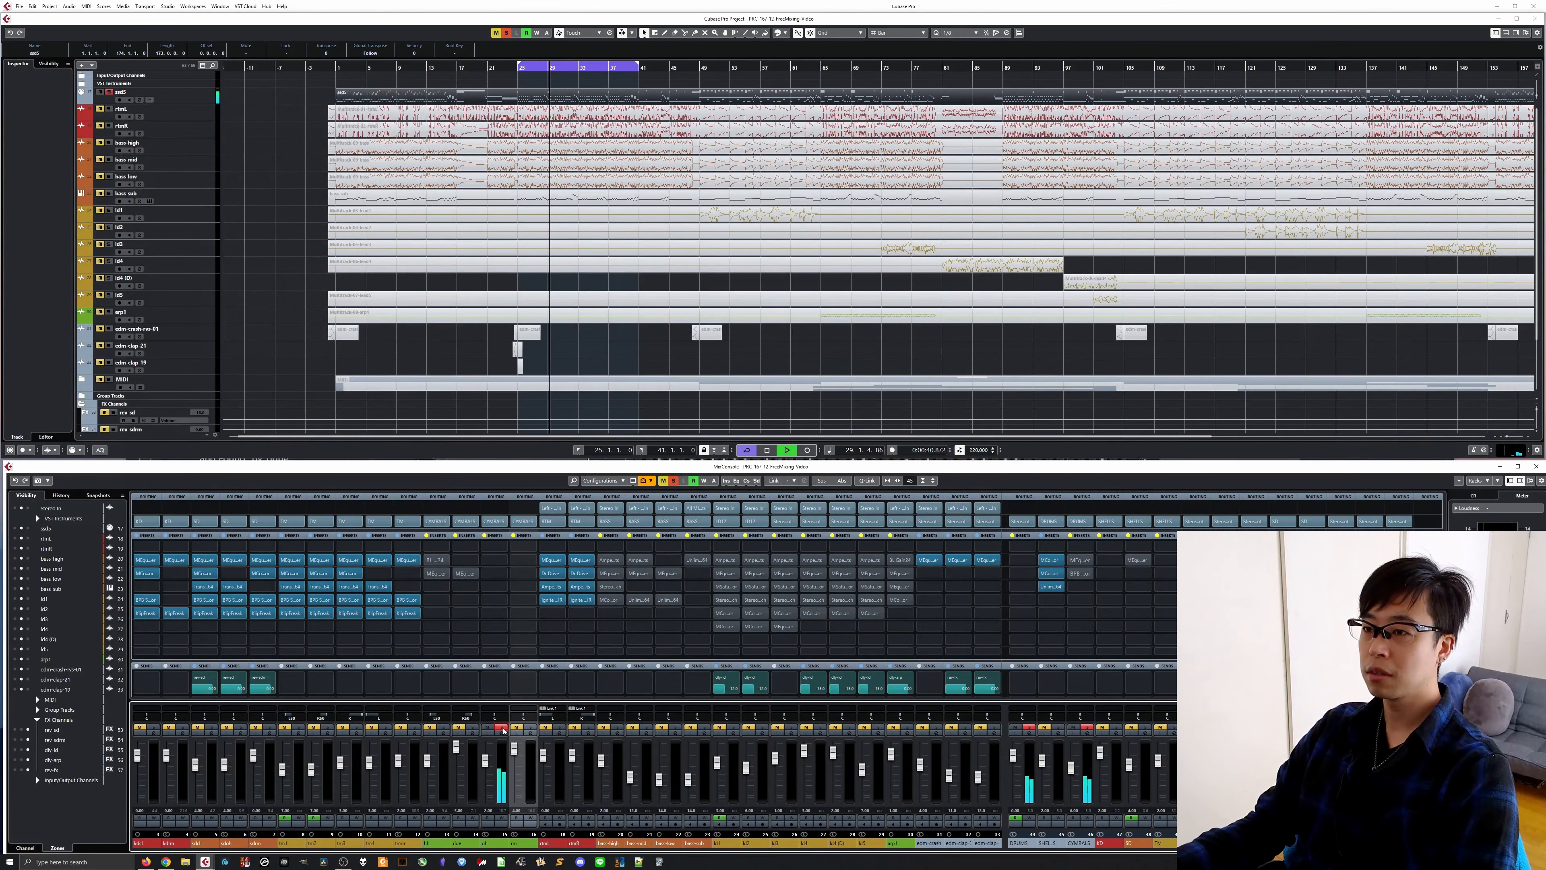
left_click(503, 728)
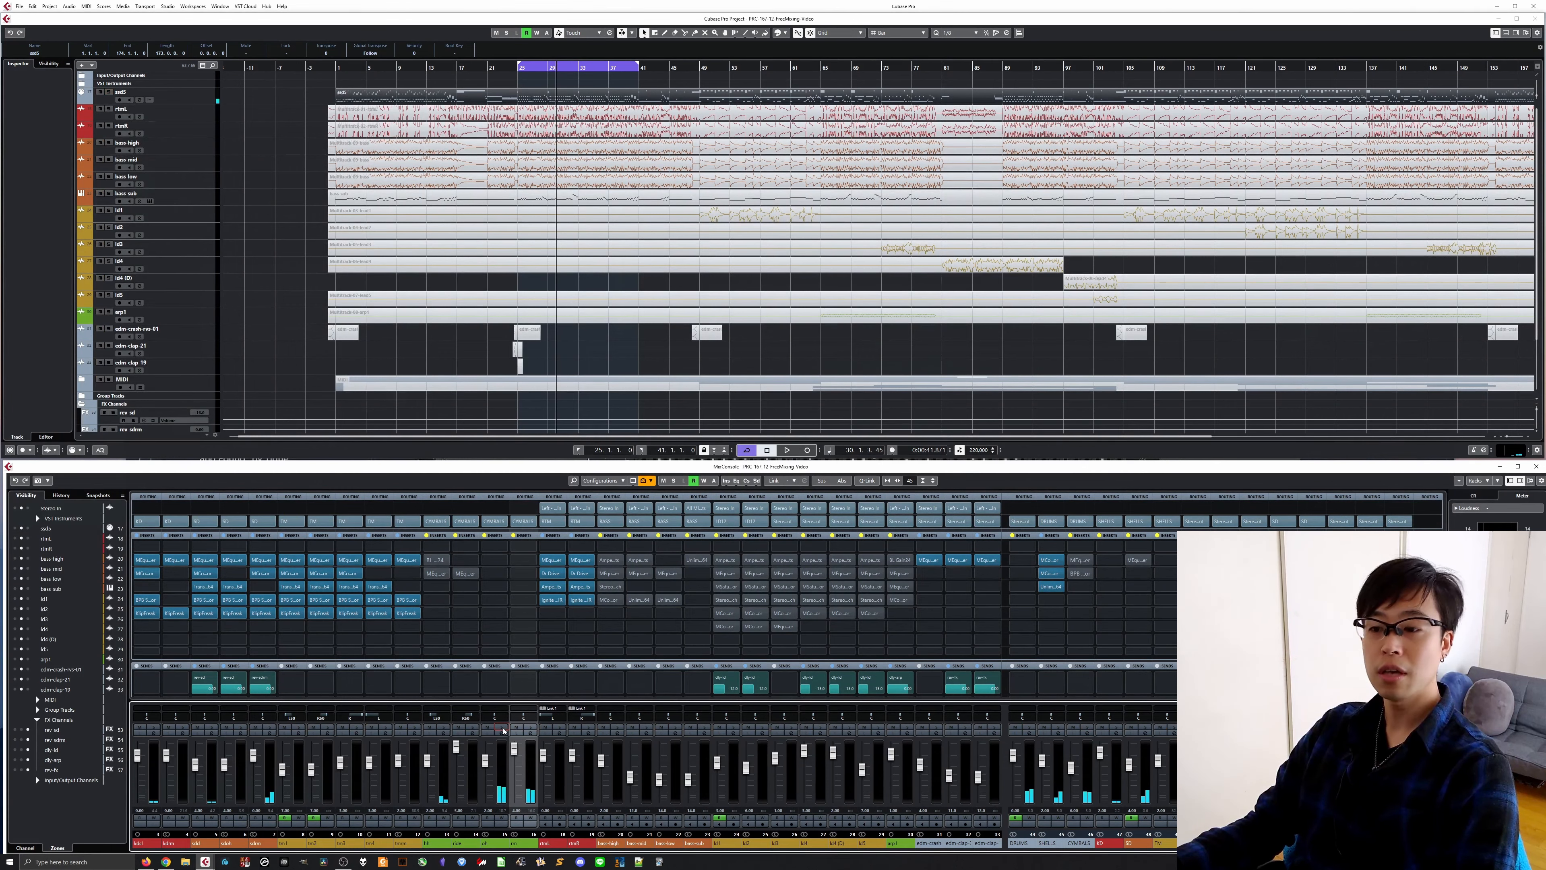
left_click(529, 728)
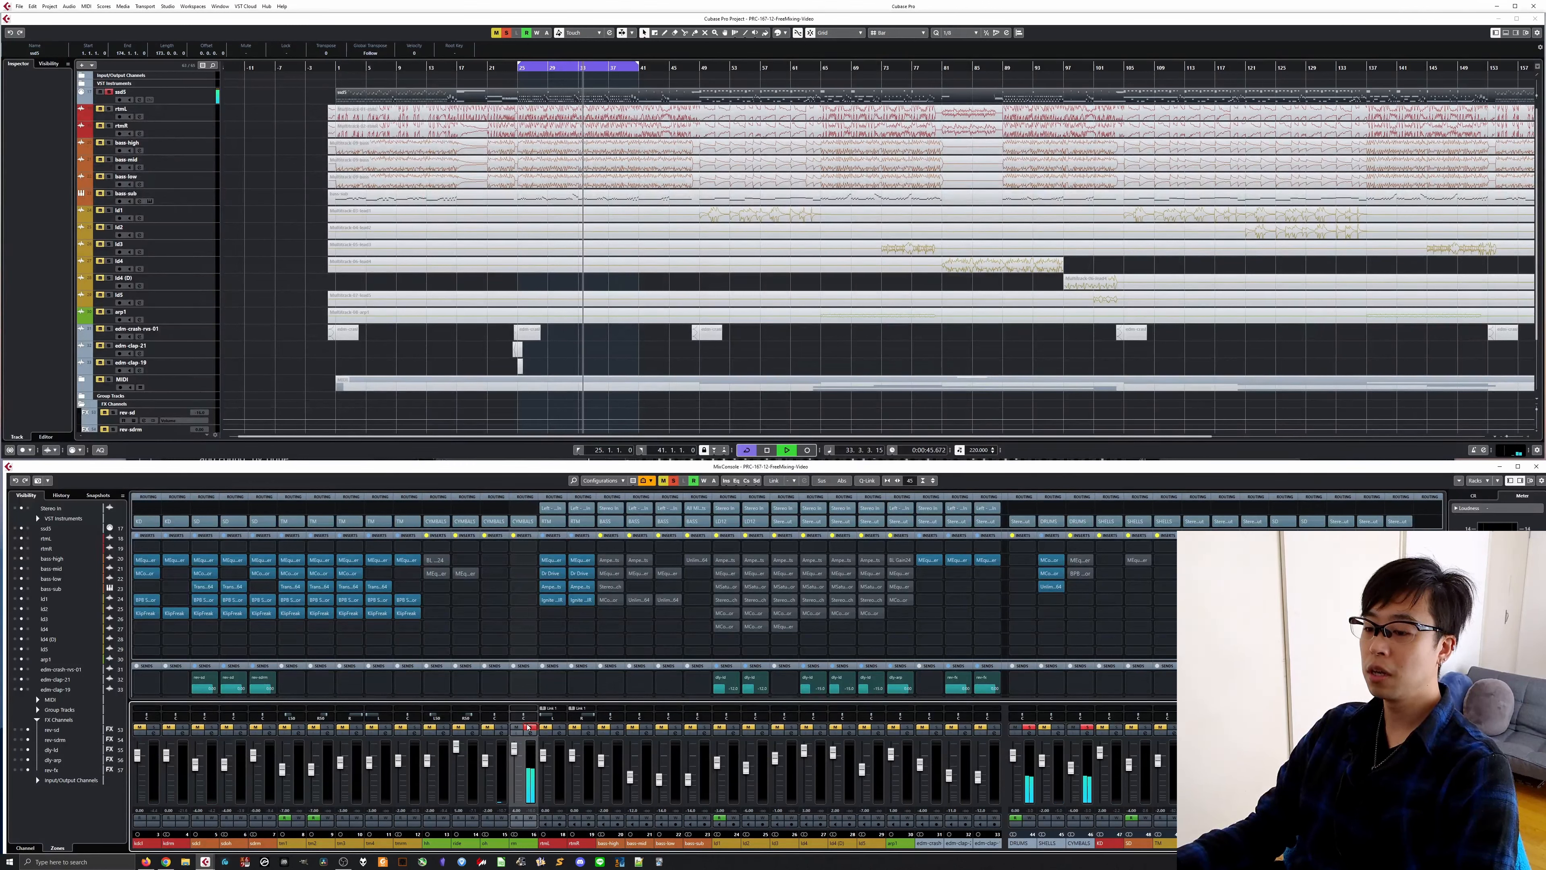
key("space")
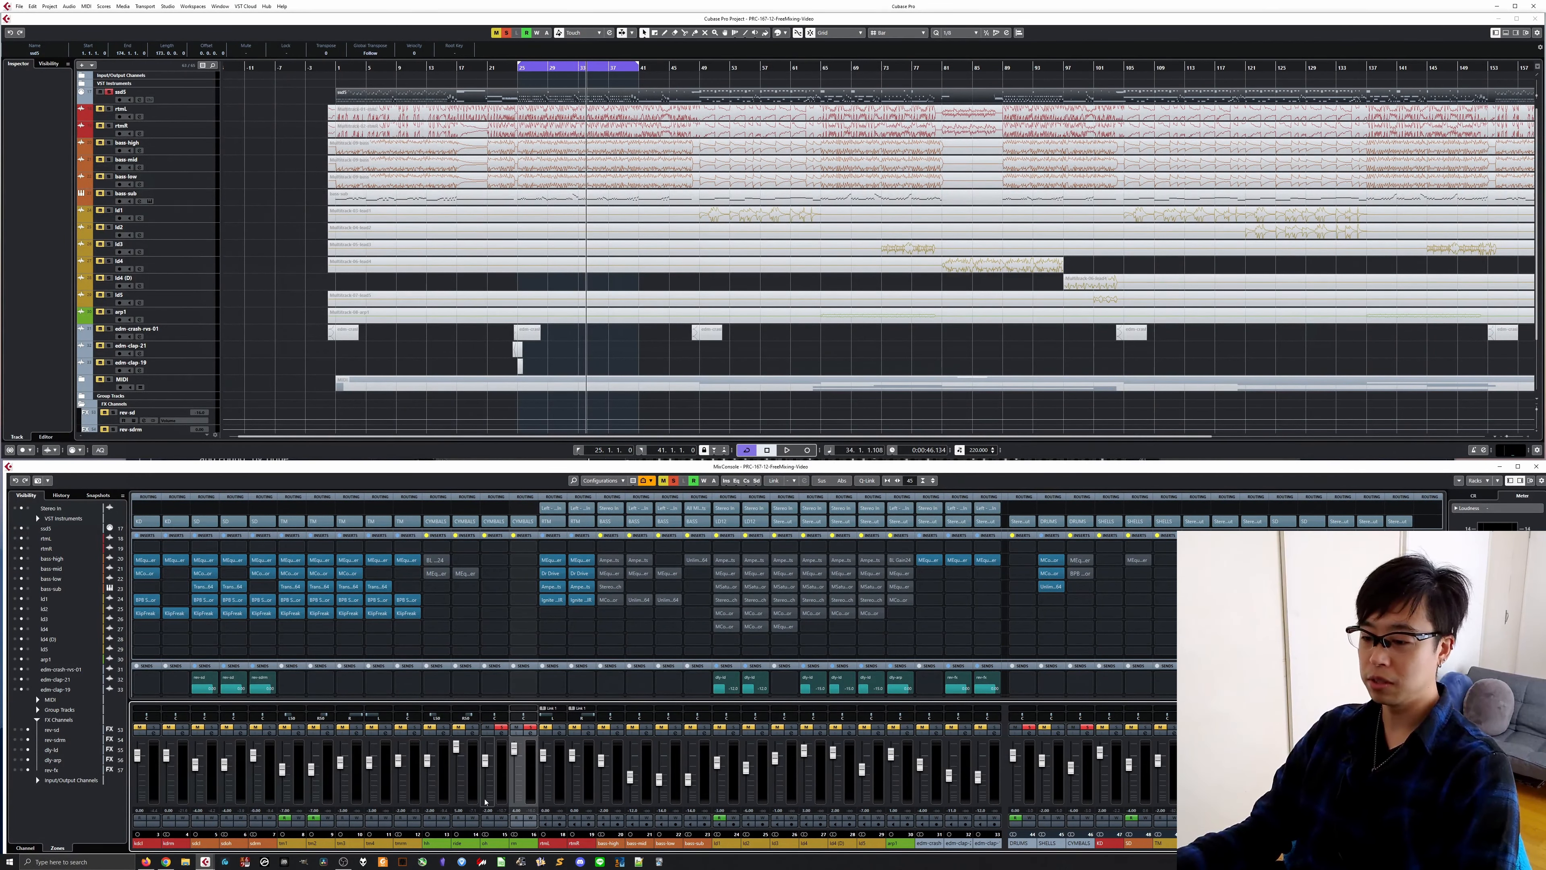
left_click(487, 847)
key("space")
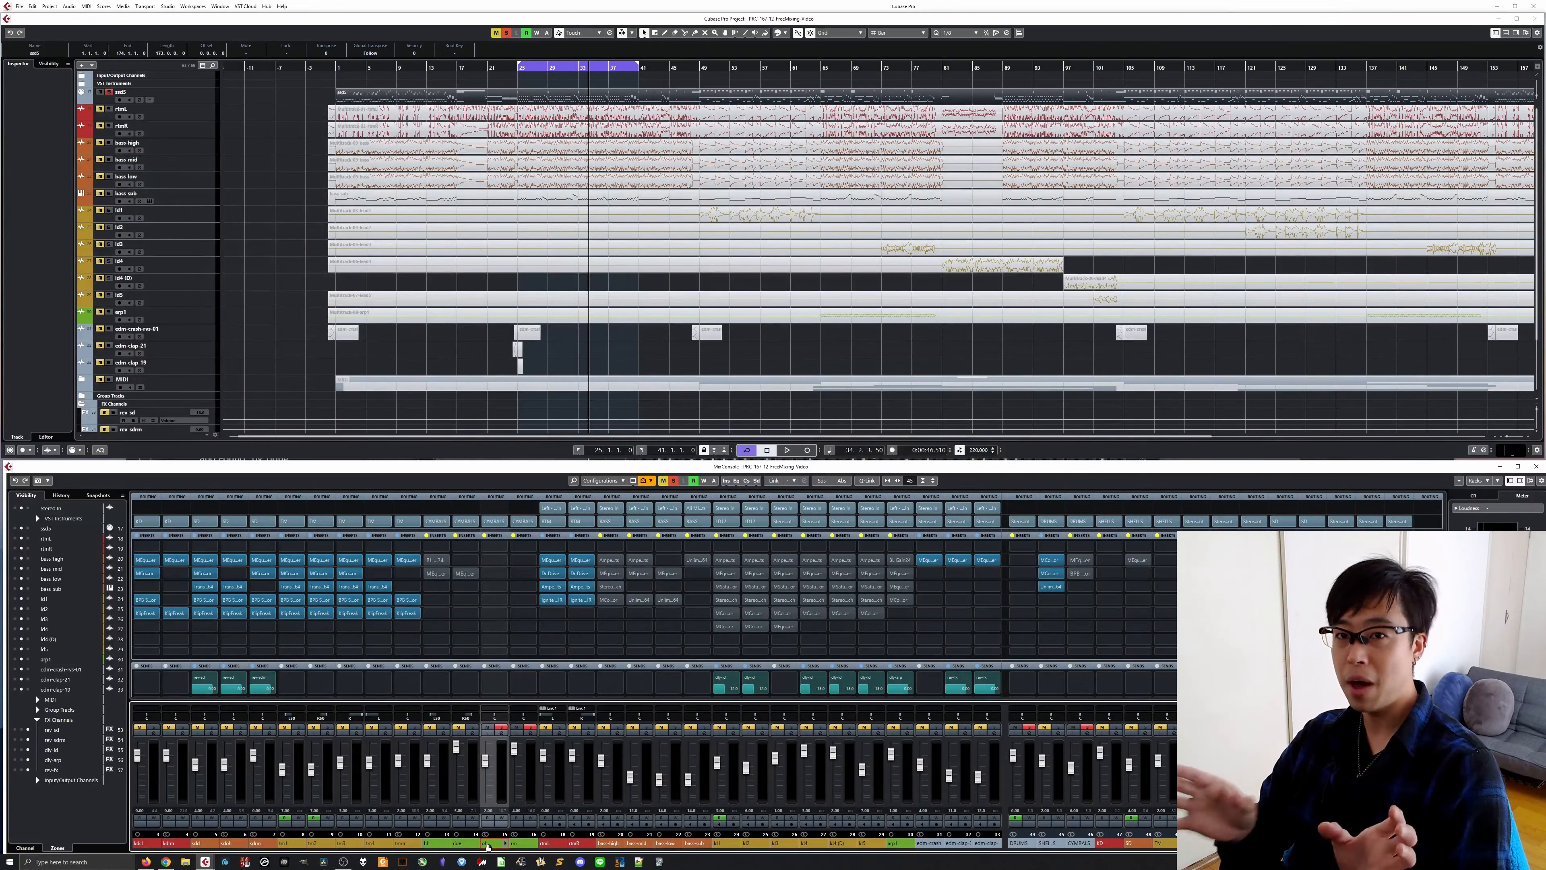
Open the MEqualizer on the CYMBALS group and toggle bands 1 and 2 off and back on
left_click(1080, 844)
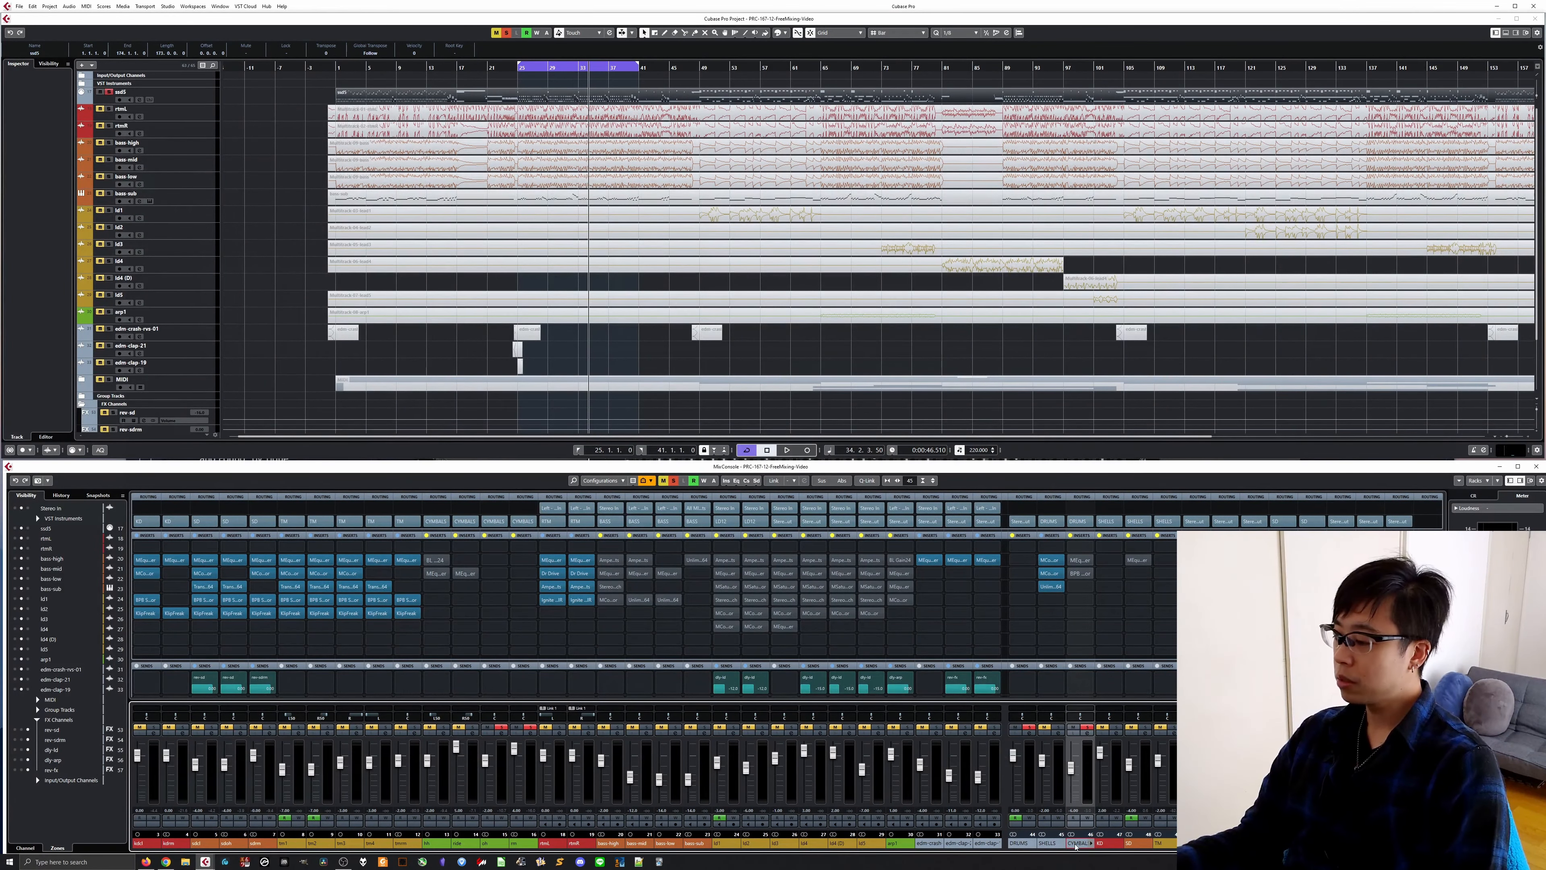
left_click(1080, 559)
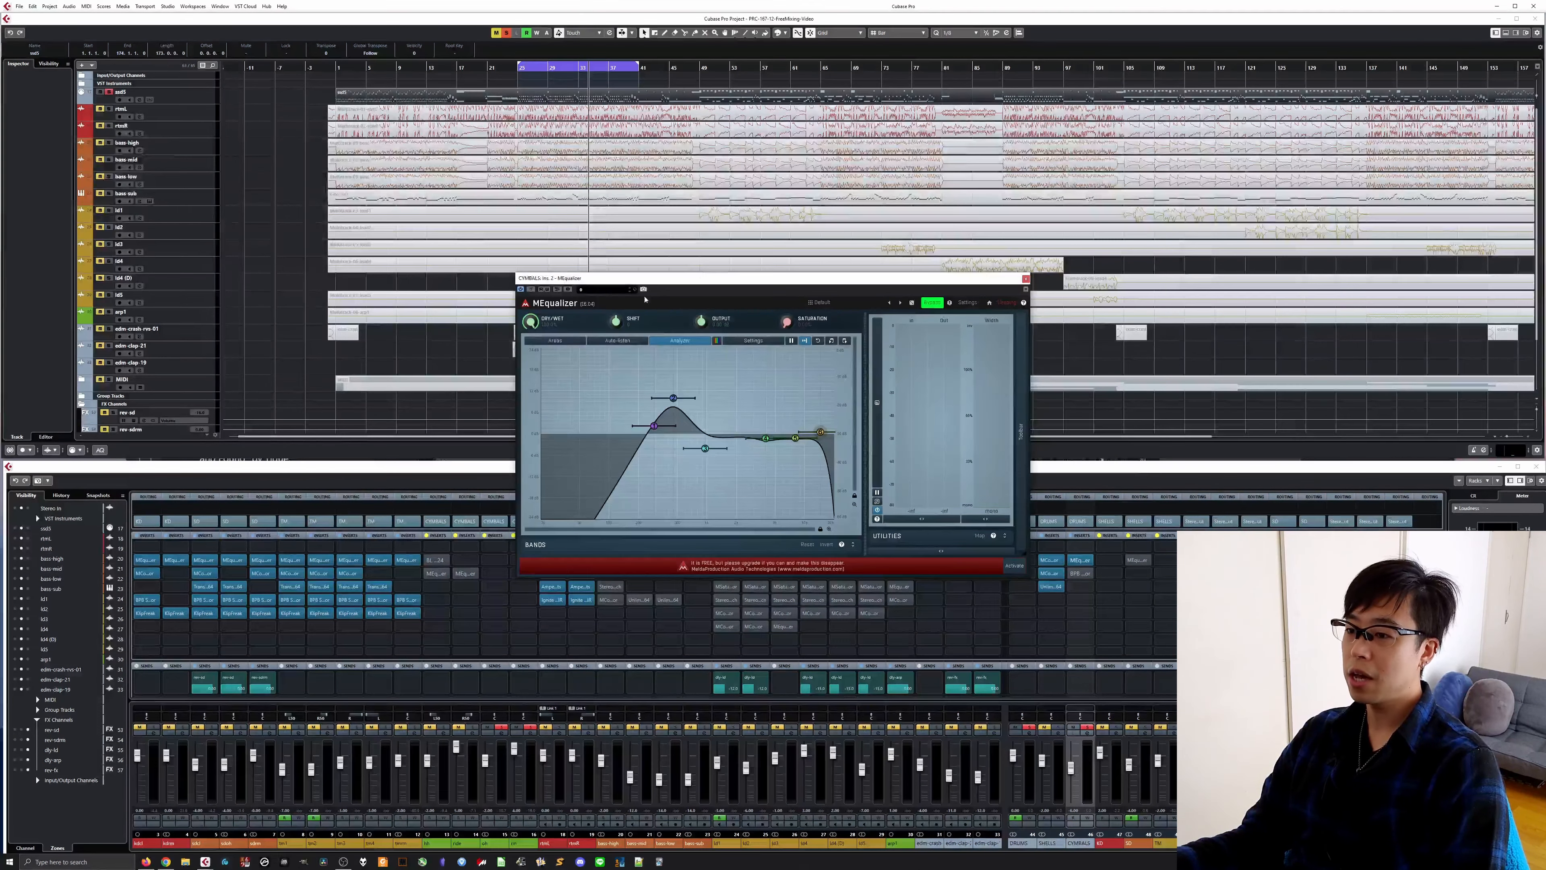
double_click(653, 426)
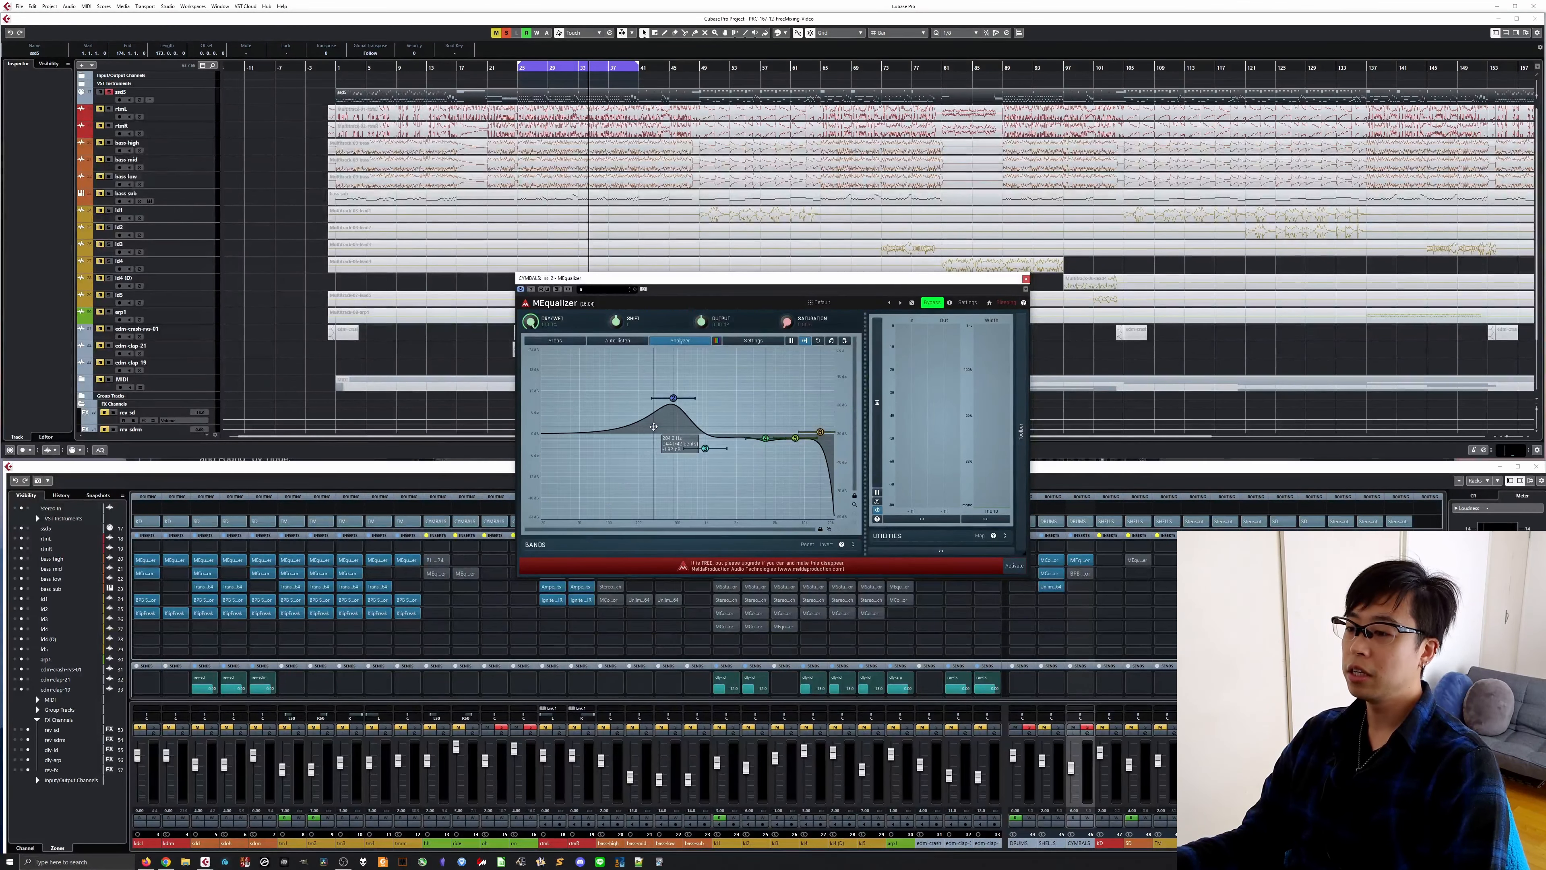
double_click(674, 397)
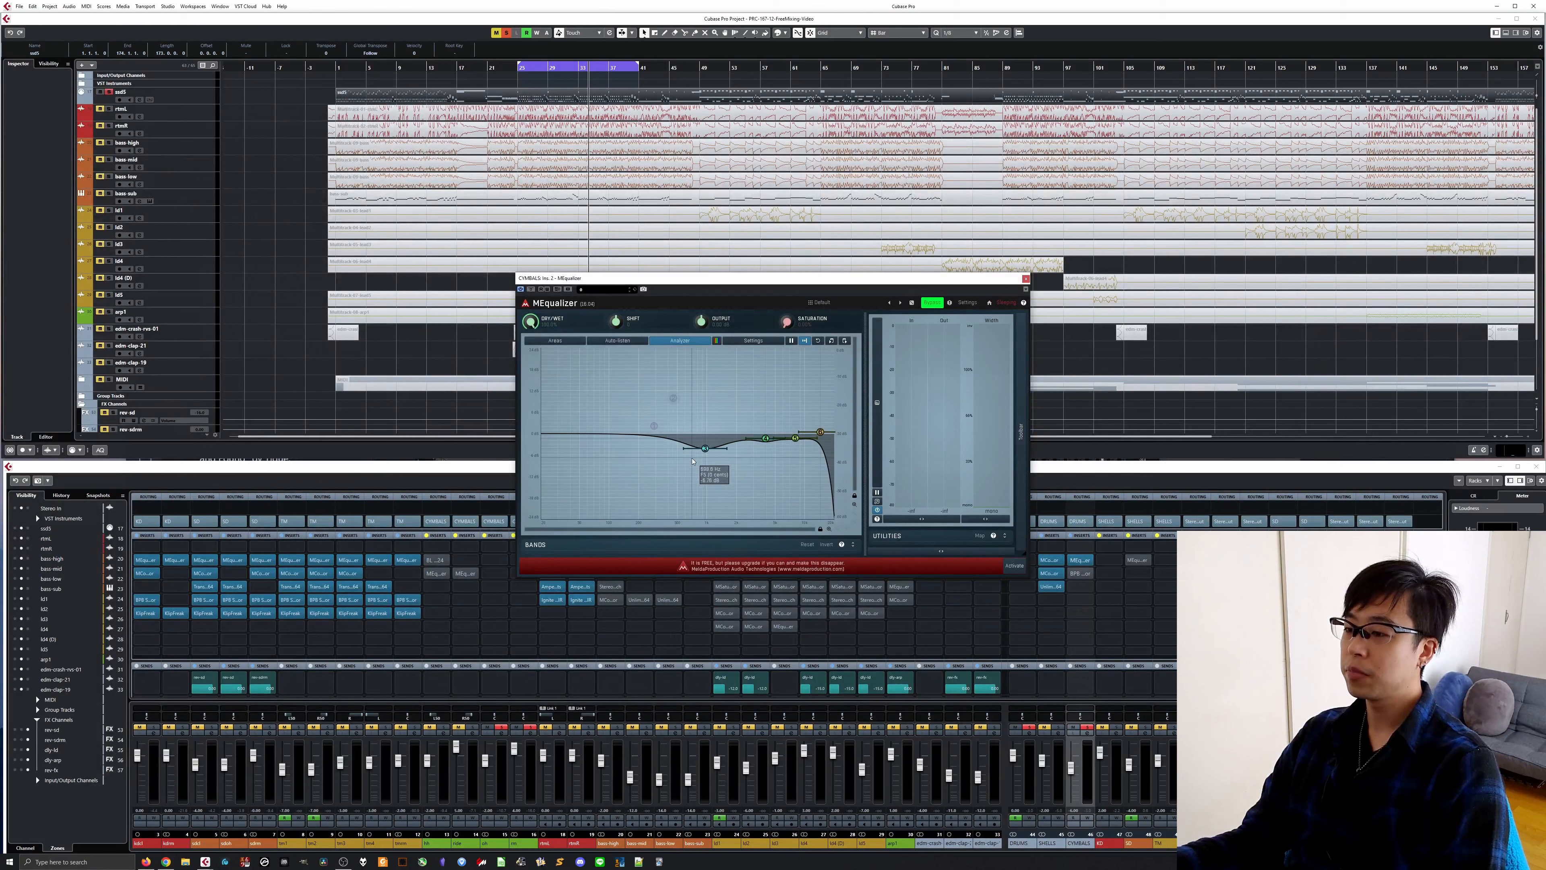
double_click(674, 398)
double_click(651, 425)
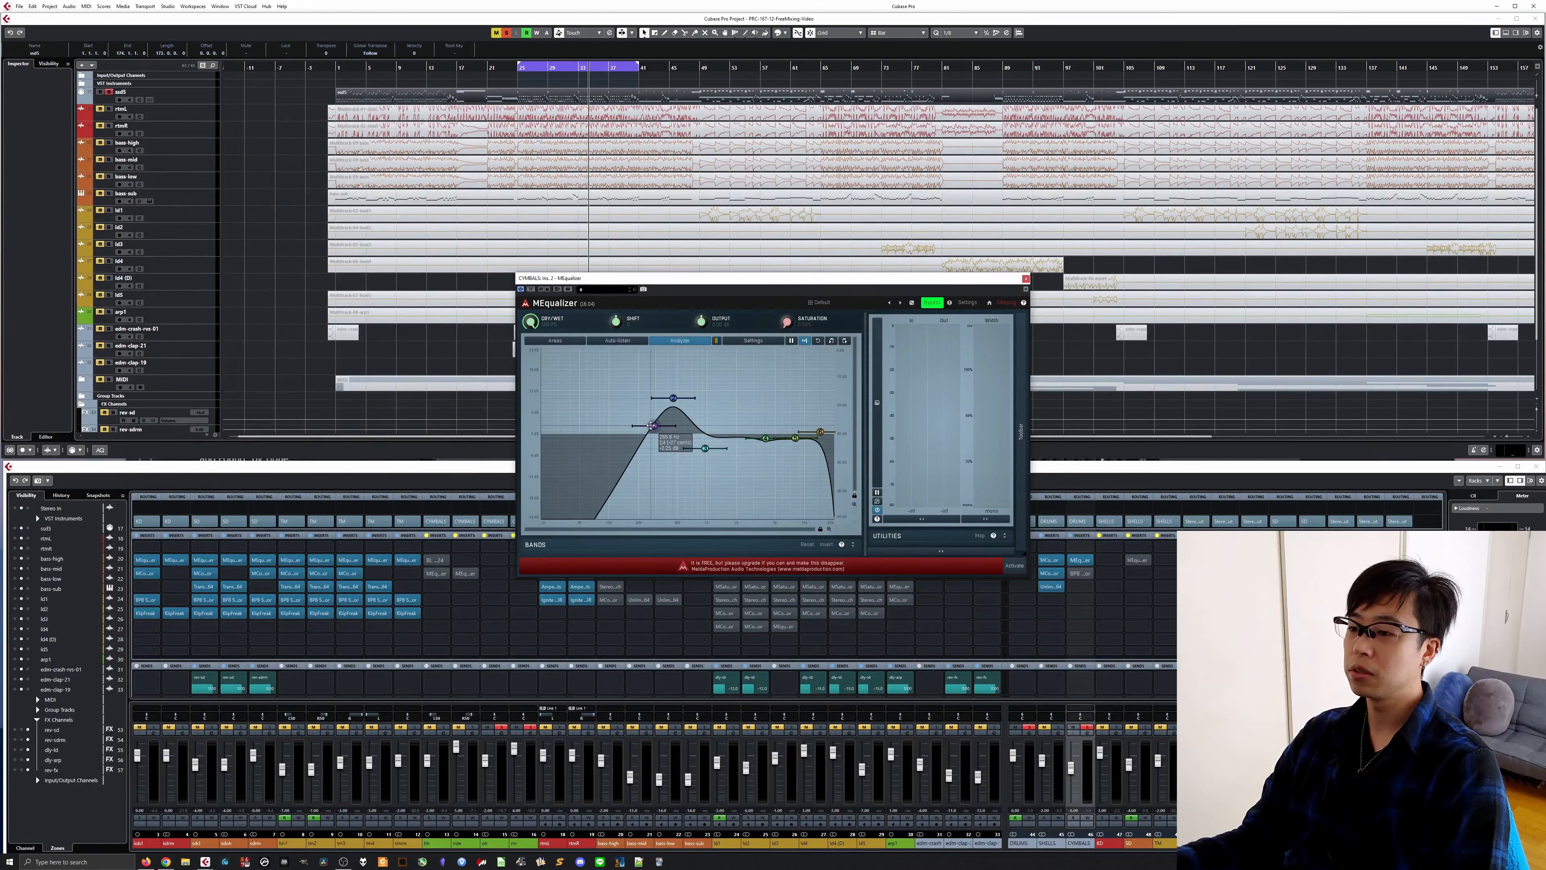
Play the soloed cymbals and compare the sound with the MEqualizer bypassed and active
key("space")
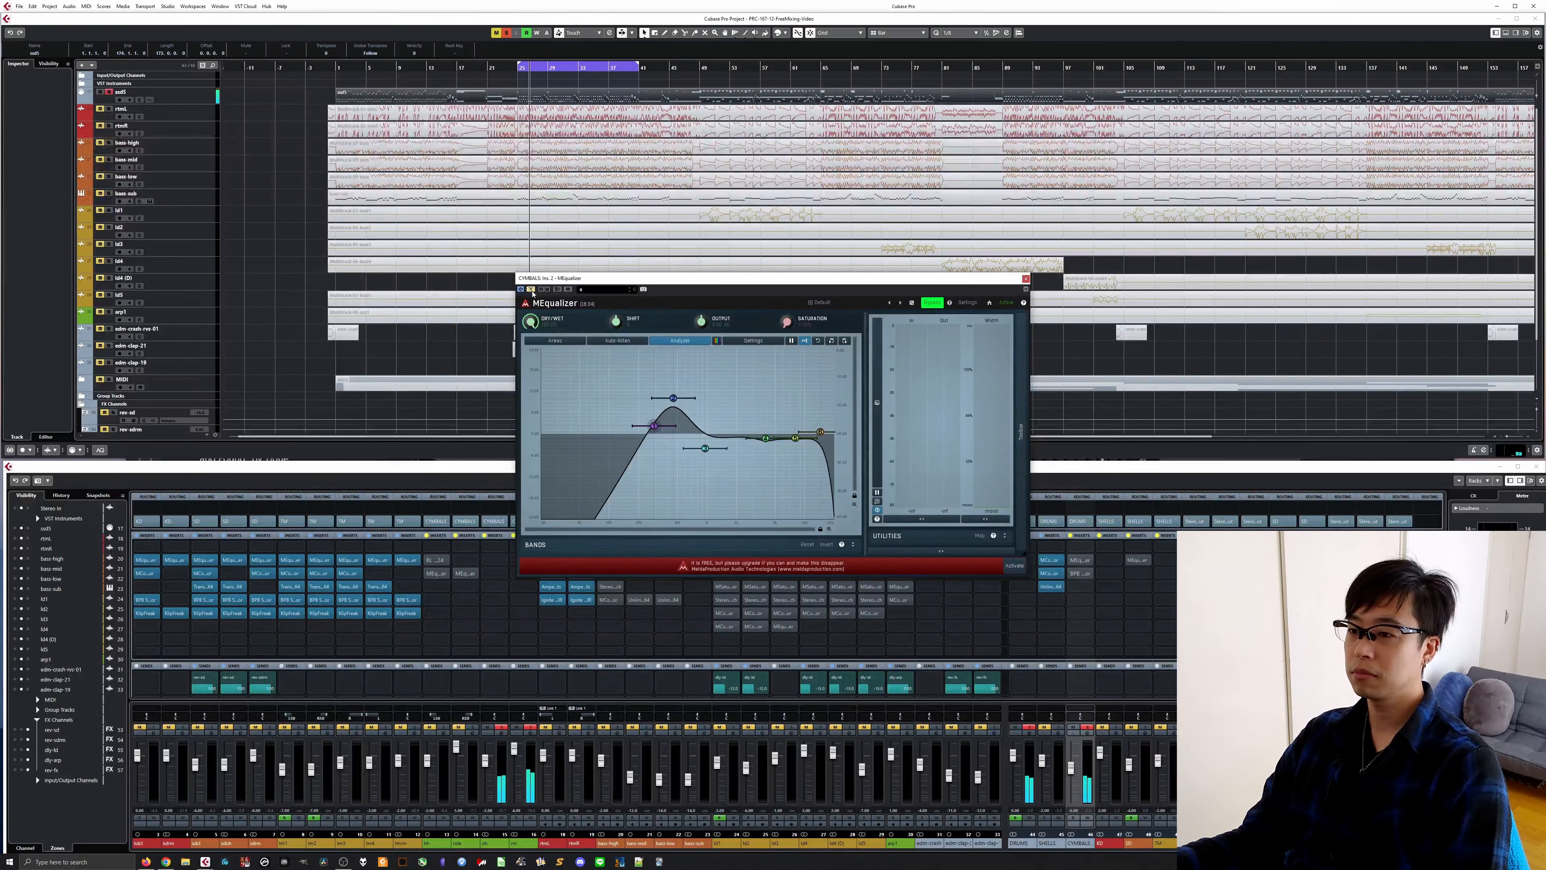
left_click(532, 290)
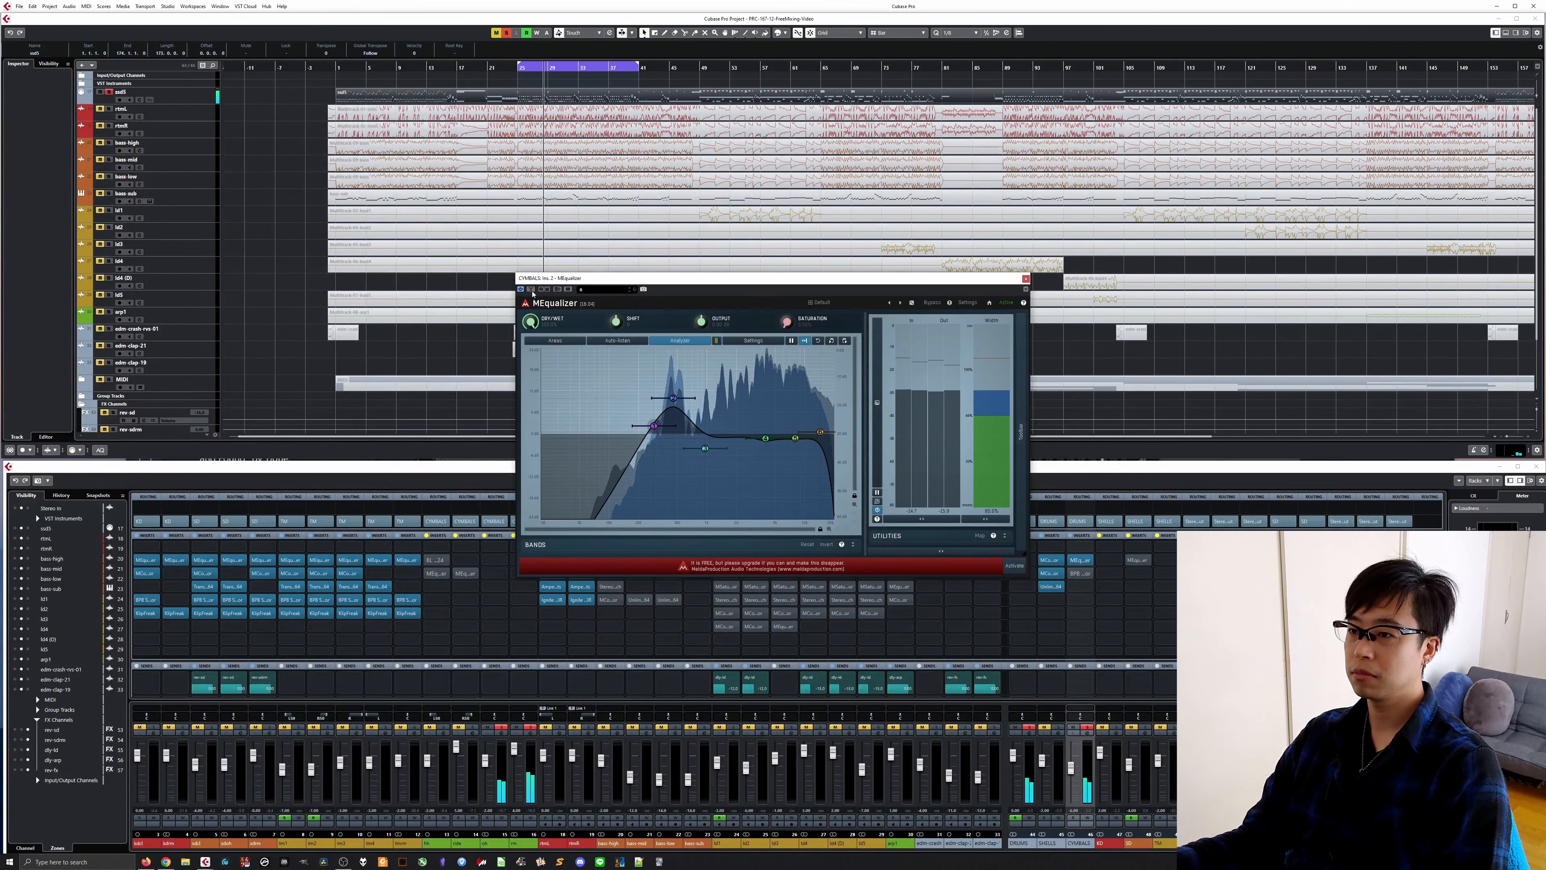
left_click(532, 291)
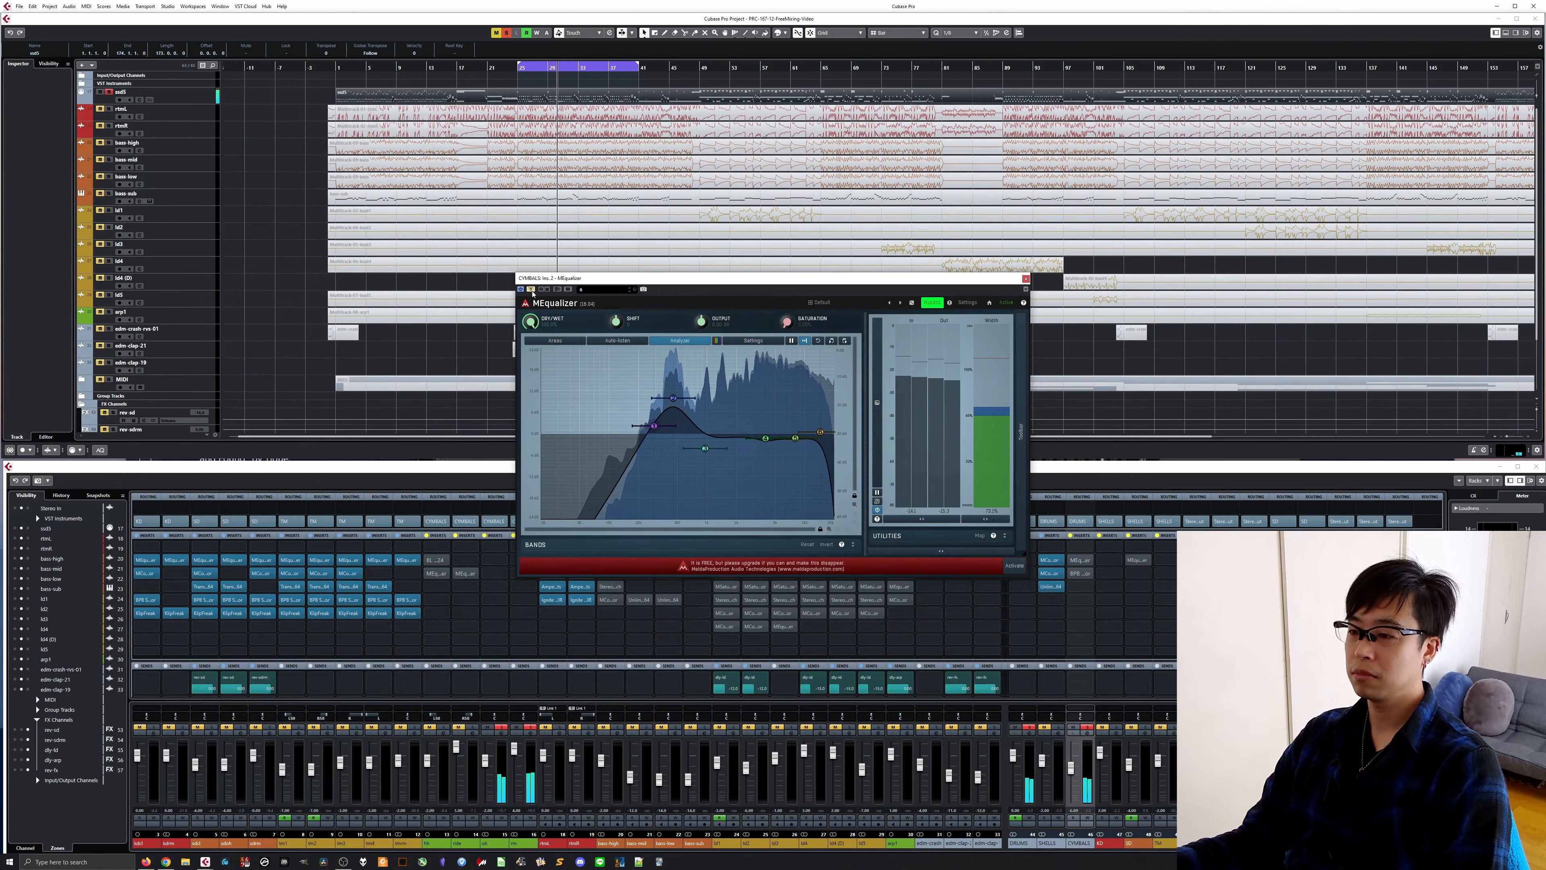
left_click(532, 291)
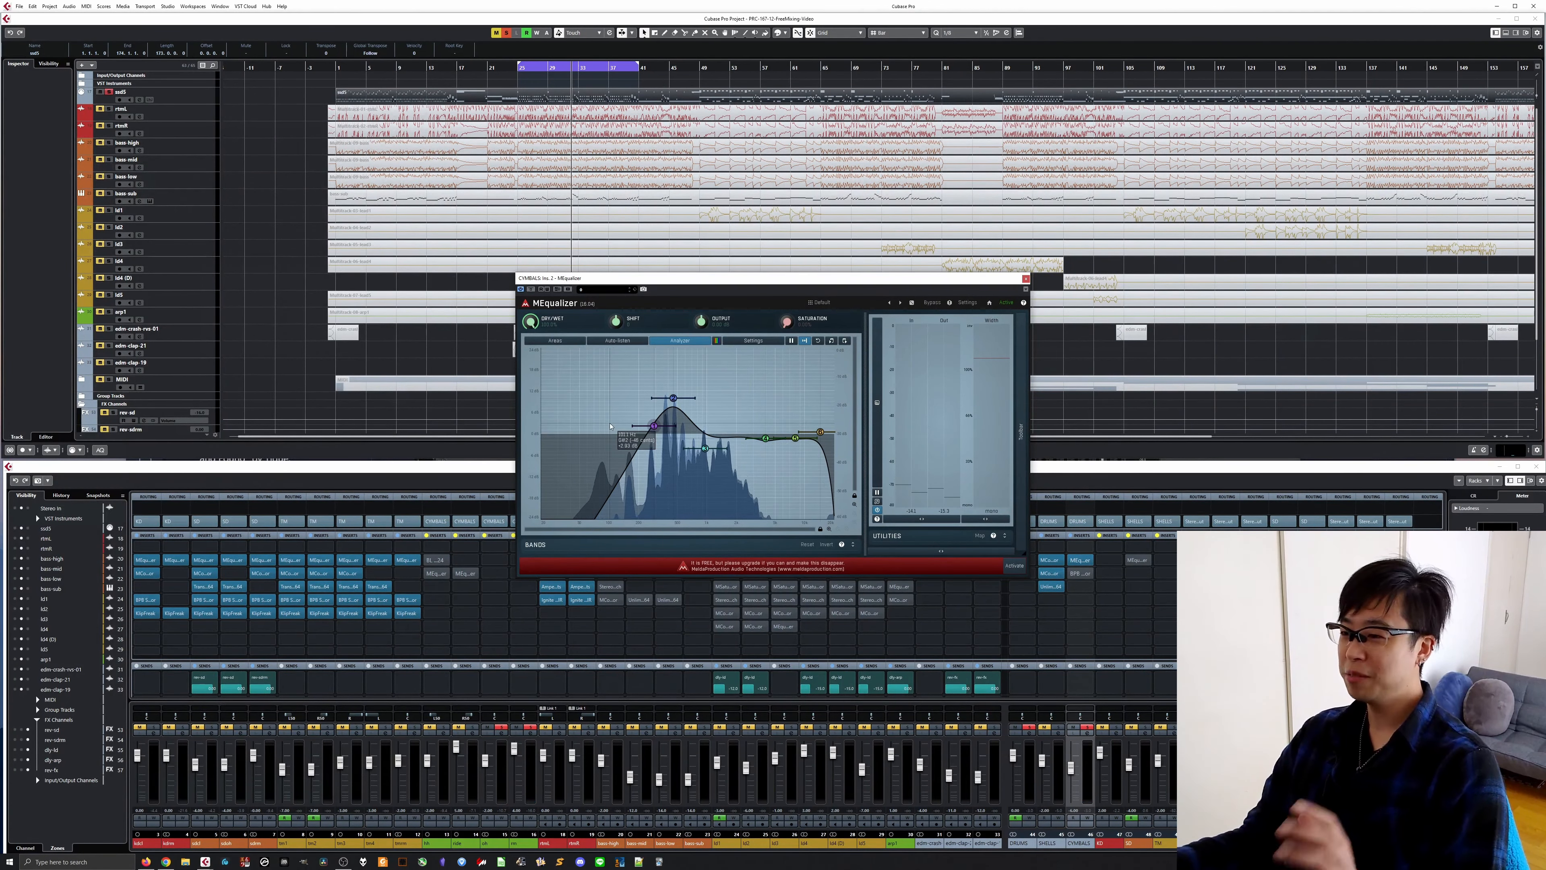
Disable all the MEqualizer bands and play the cymbals without equalization
double_click(657, 425)
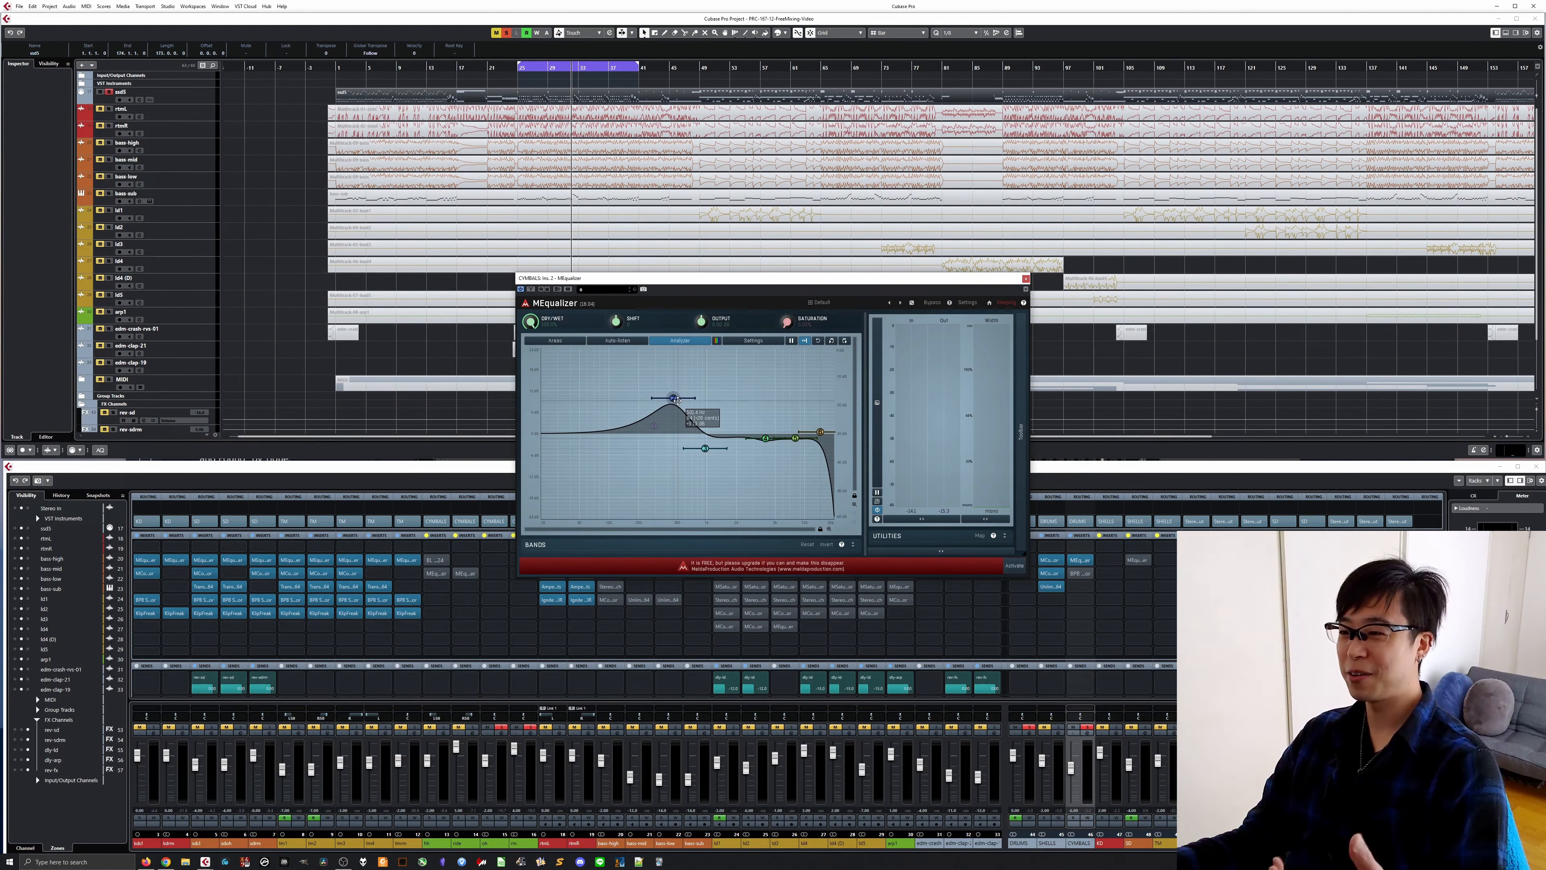
double_click(675, 399)
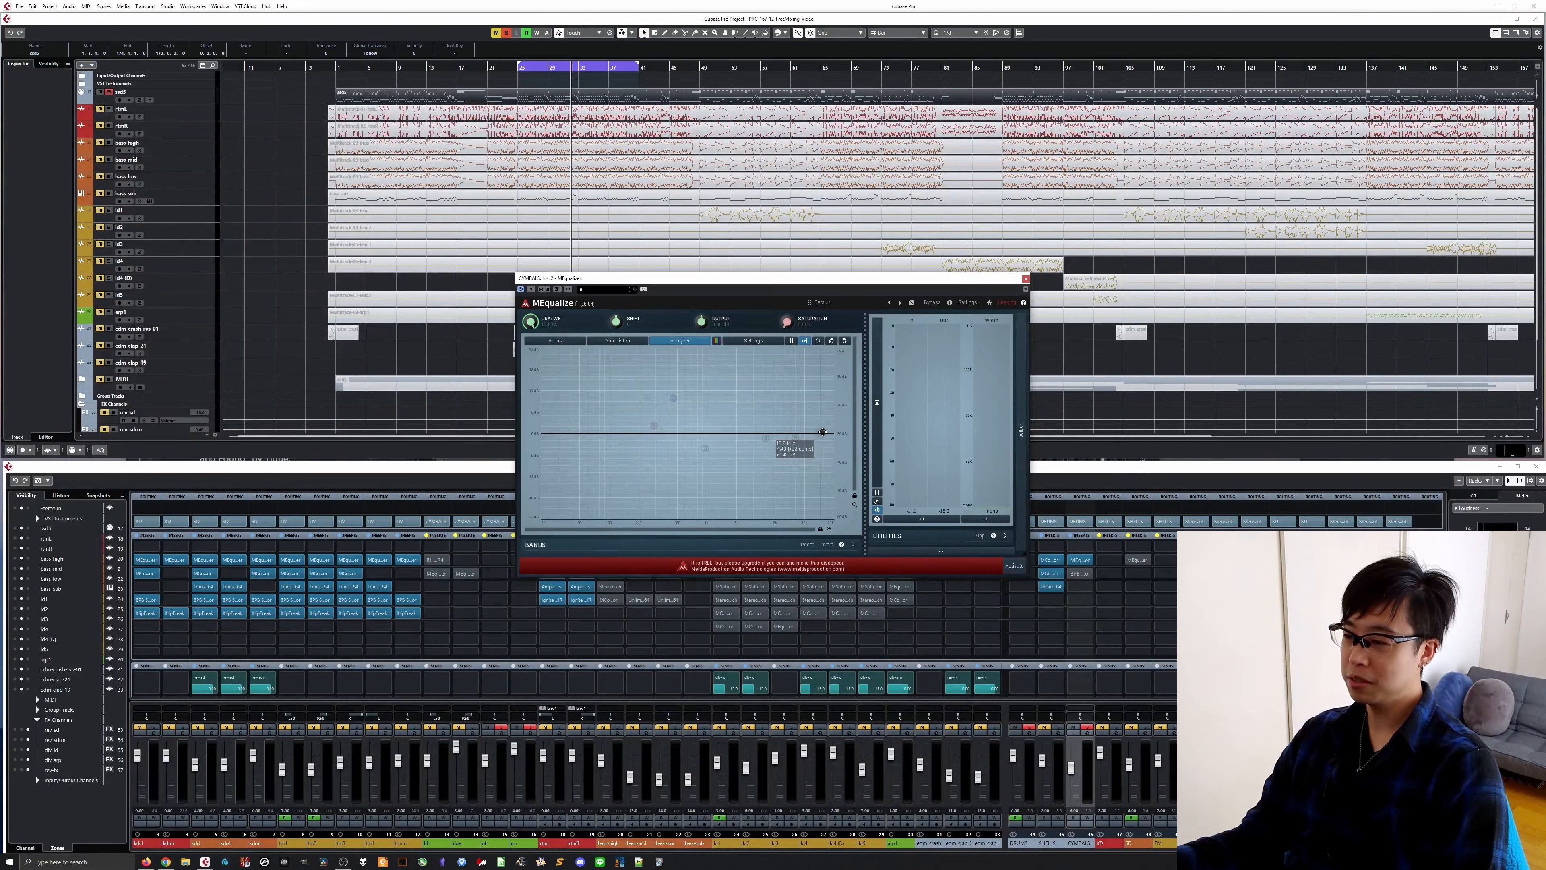
key("space")
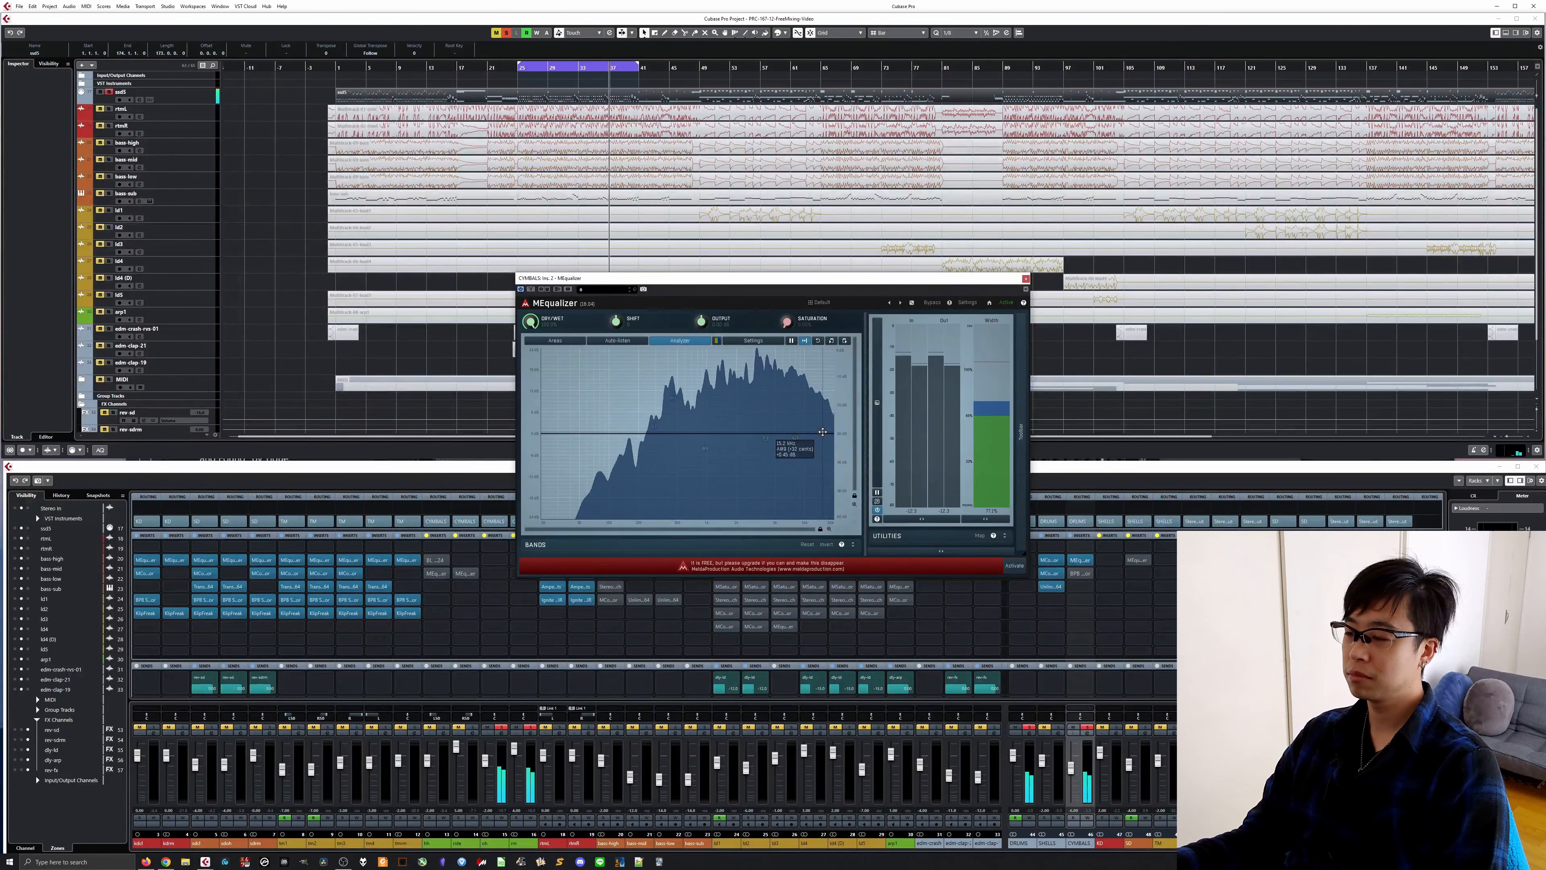
Enable the low-pass band 6 and the high-pass band 1 while the cymbals play
double_click(822, 431)
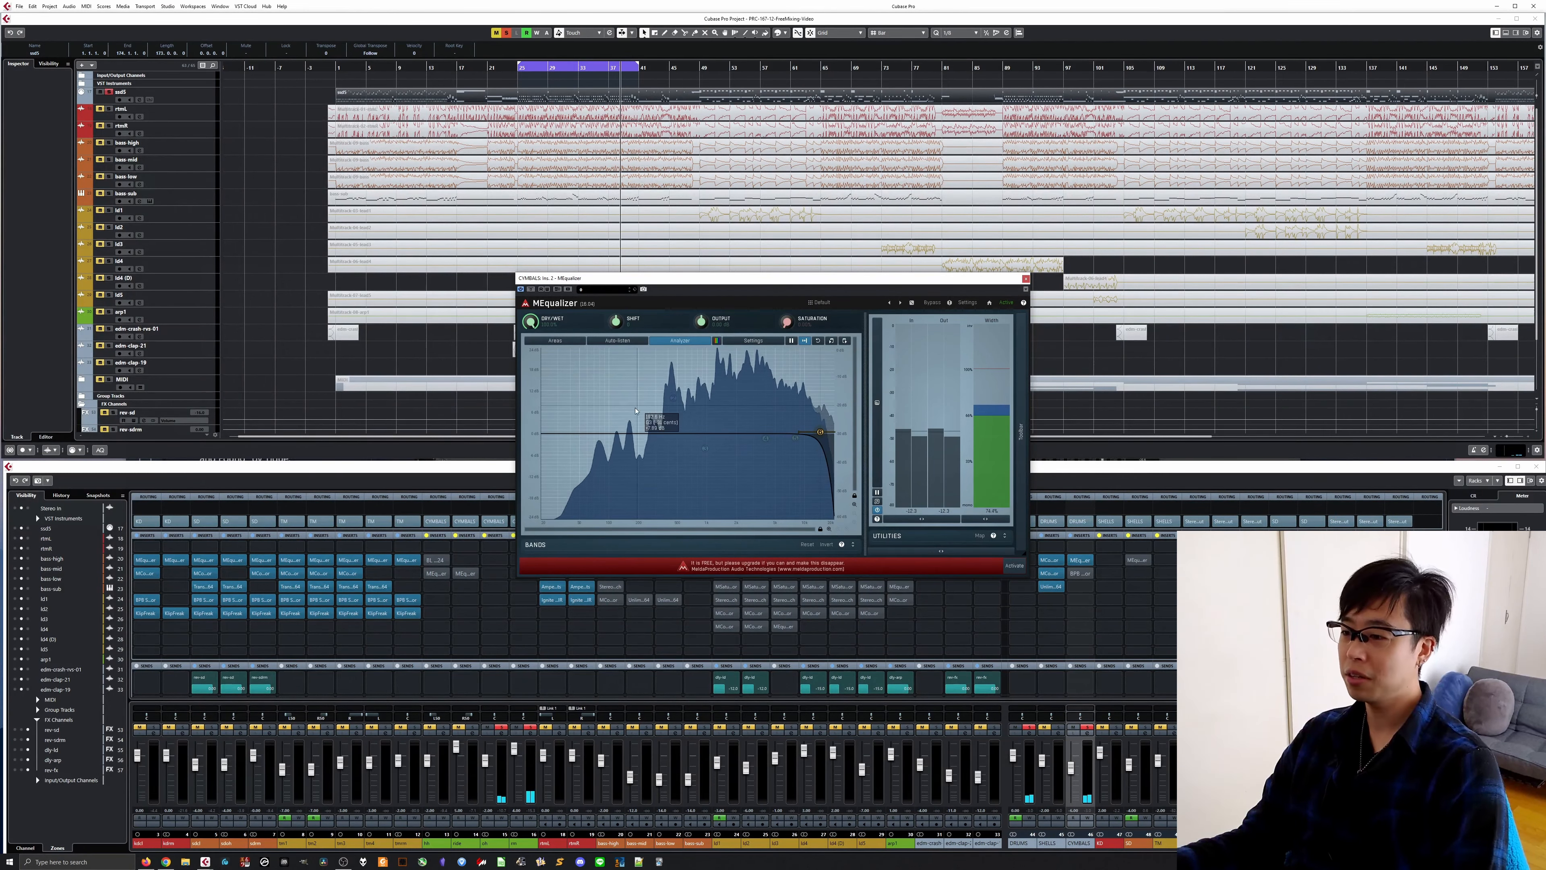
double_click(655, 426)
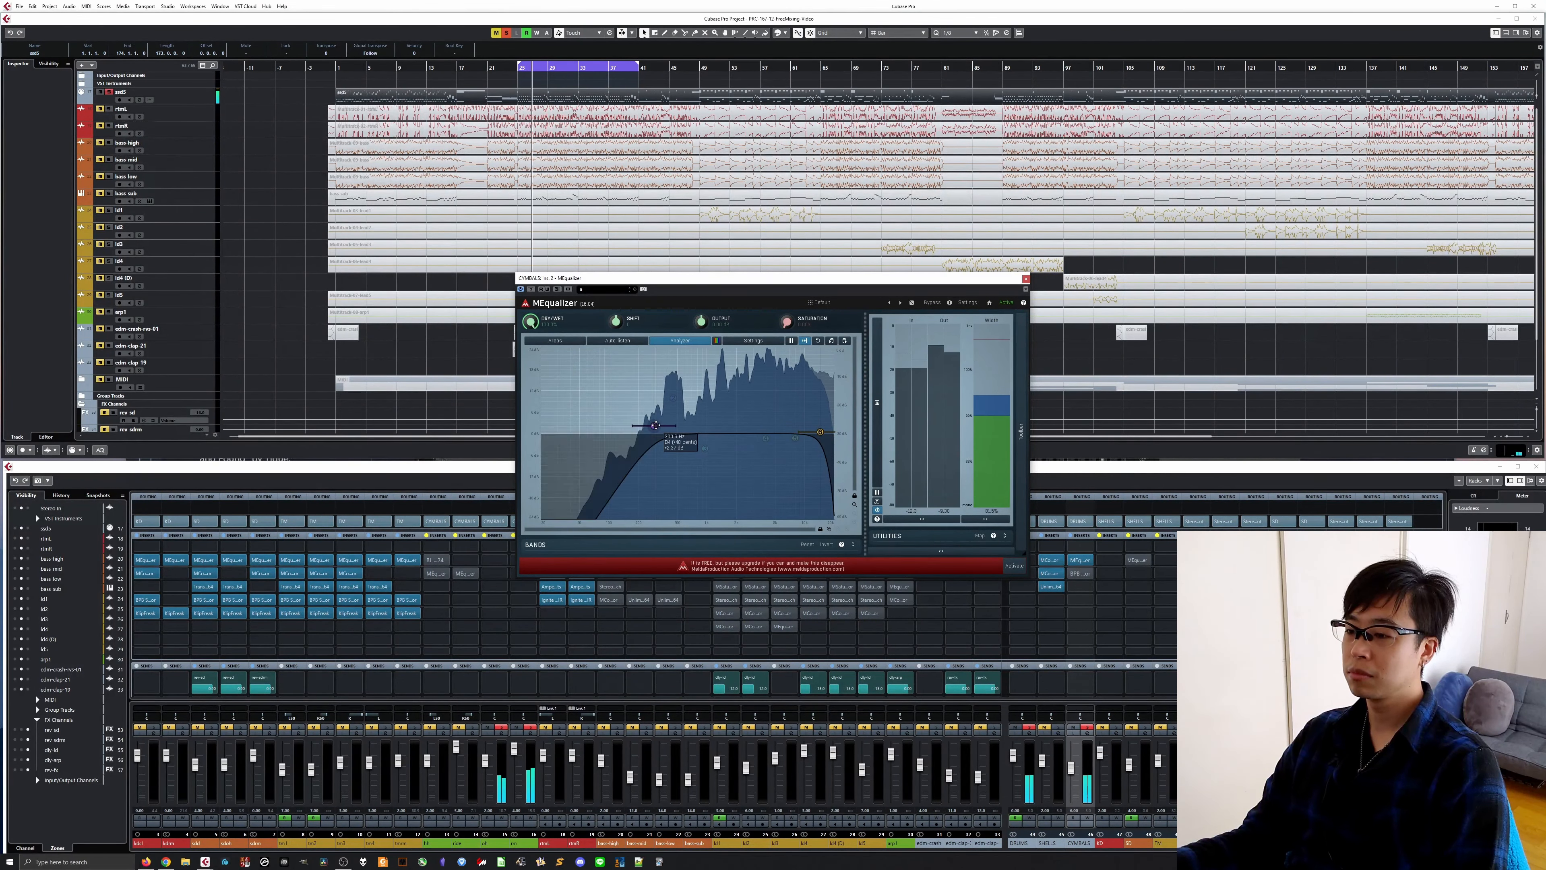
Enable band 5 in the high frequencies and check the settings of bands 6, 1 and 5
double_click(796, 436)
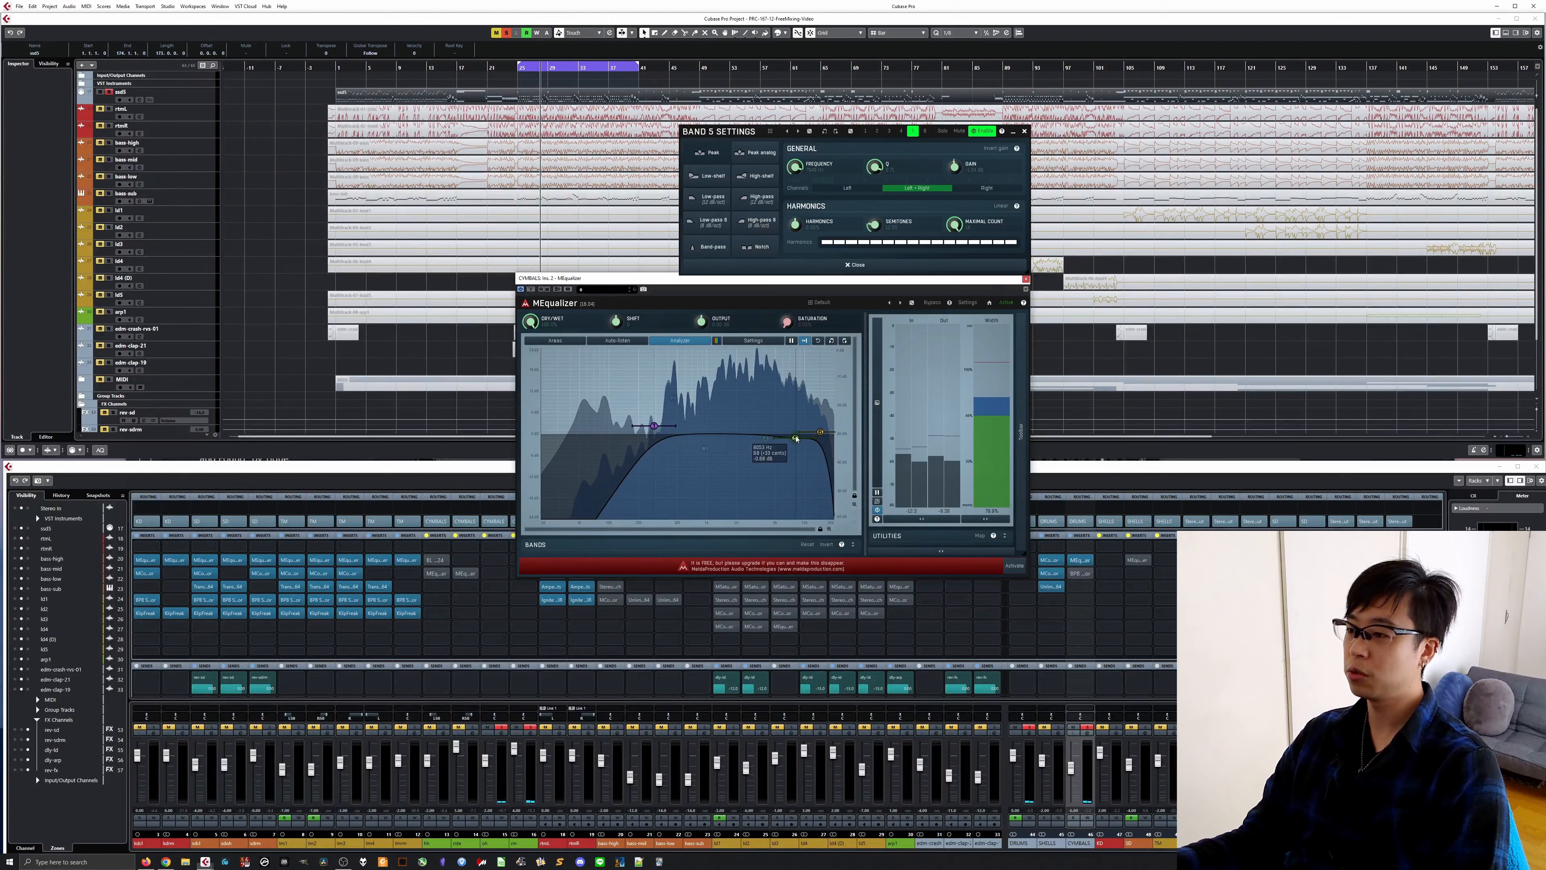
left_click(821, 432)
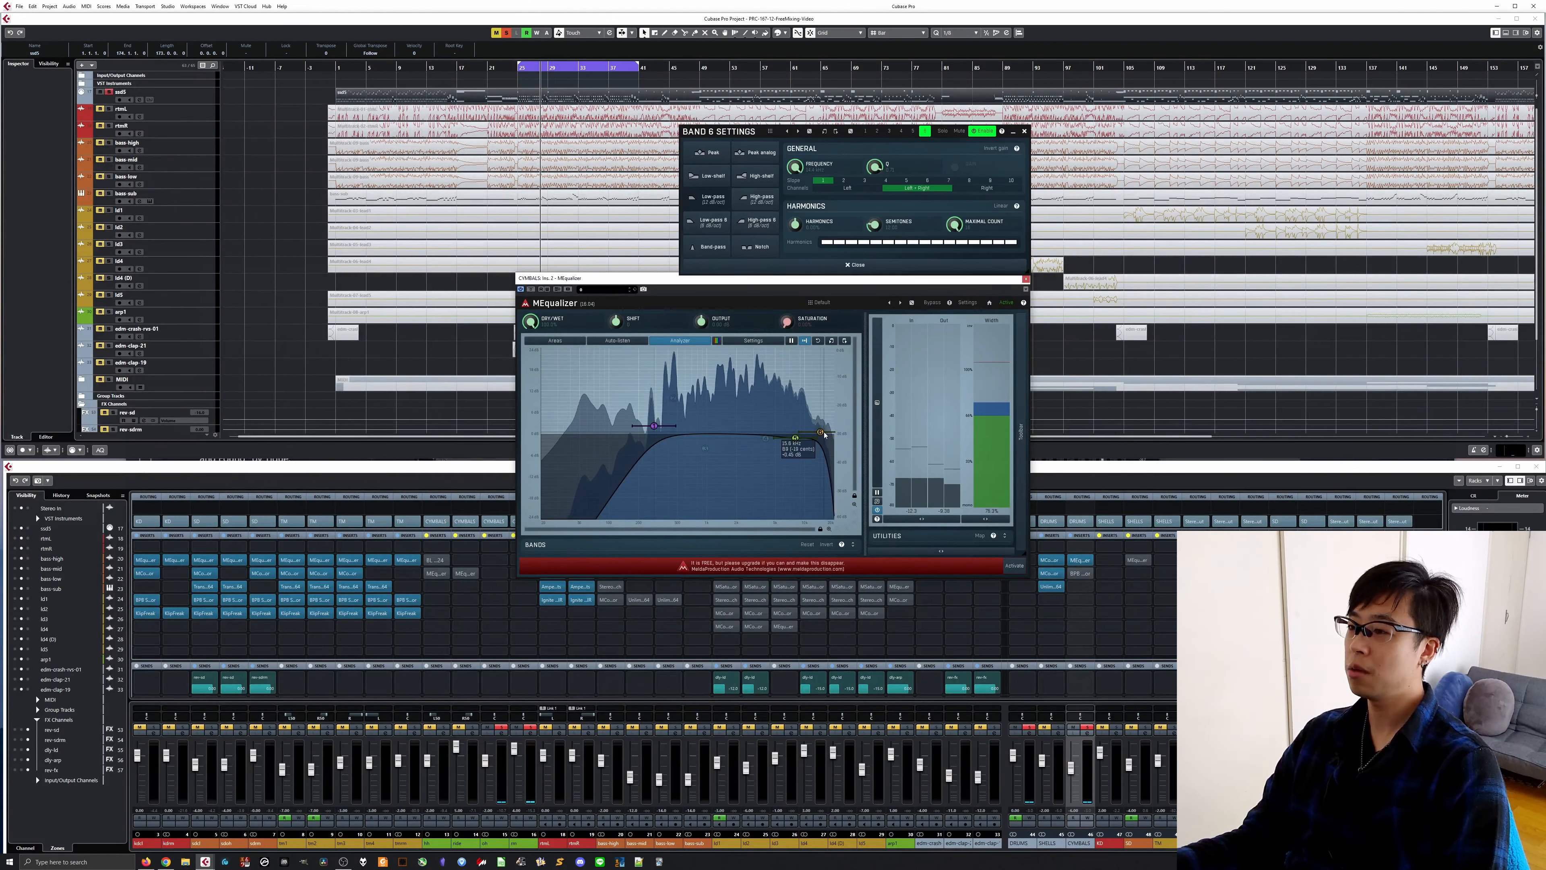
left_click(654, 426)
left_click(795, 437)
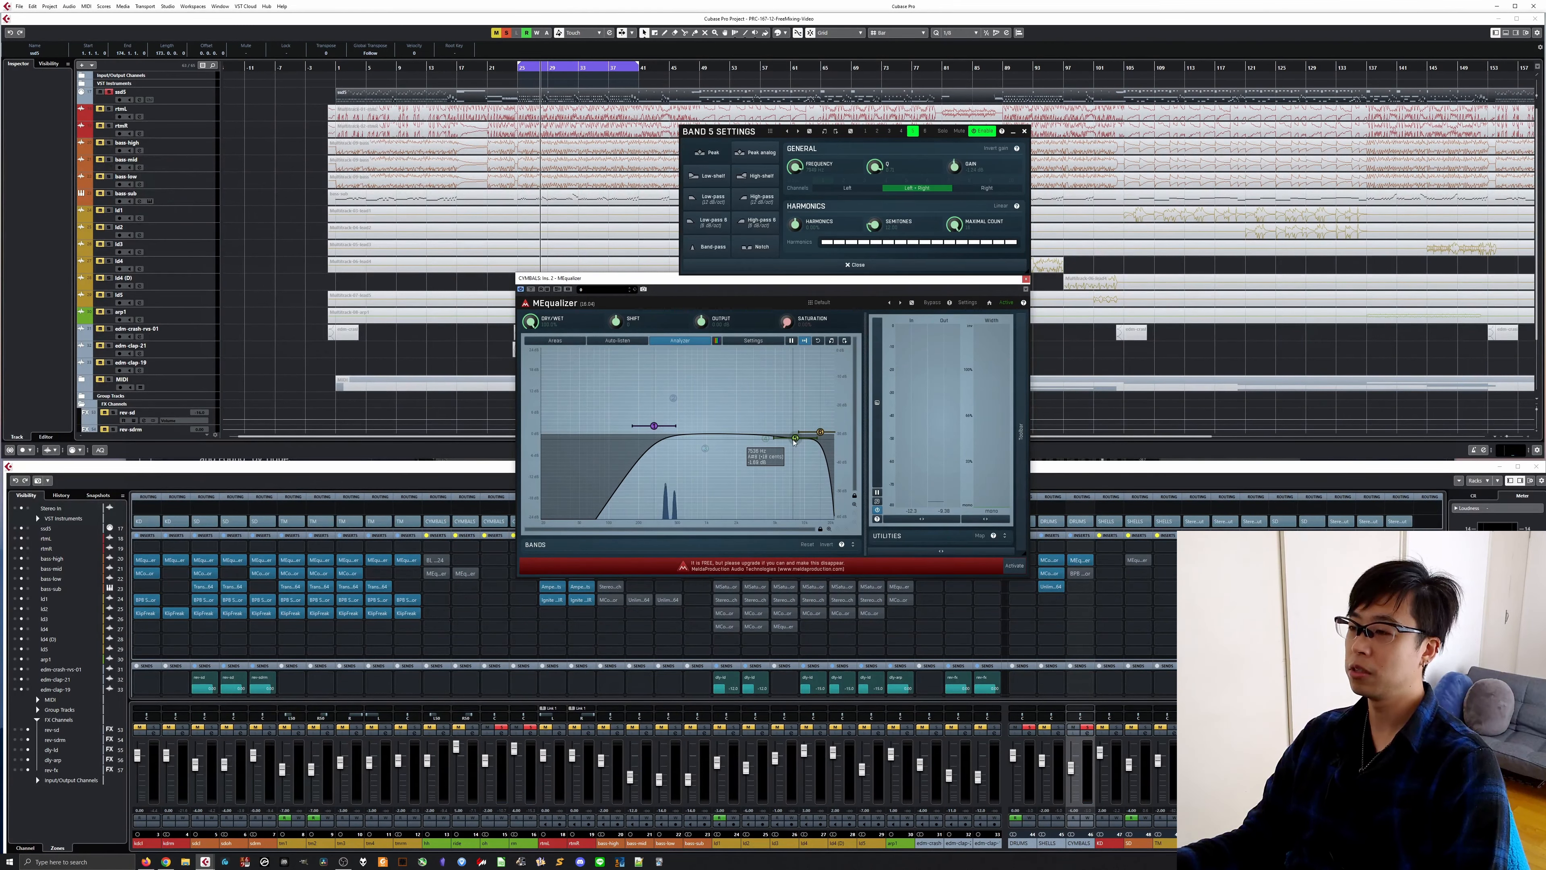
Replay from the loop start and toggle band 5 to compare the cymbals with and without it
key("KP_1")
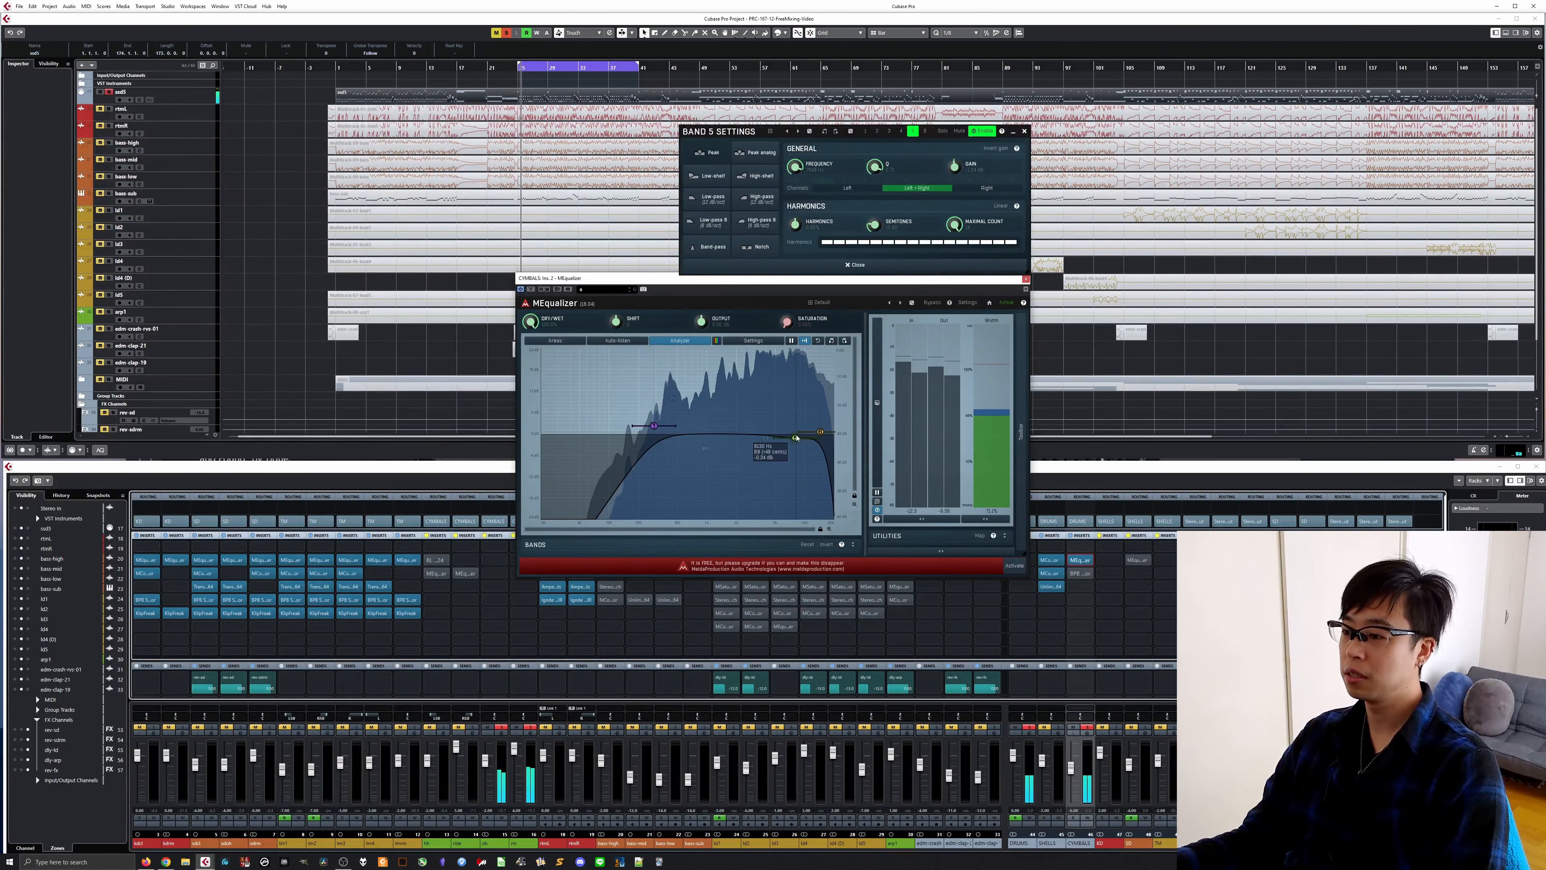
double_click(796, 438)
double_click(797, 438)
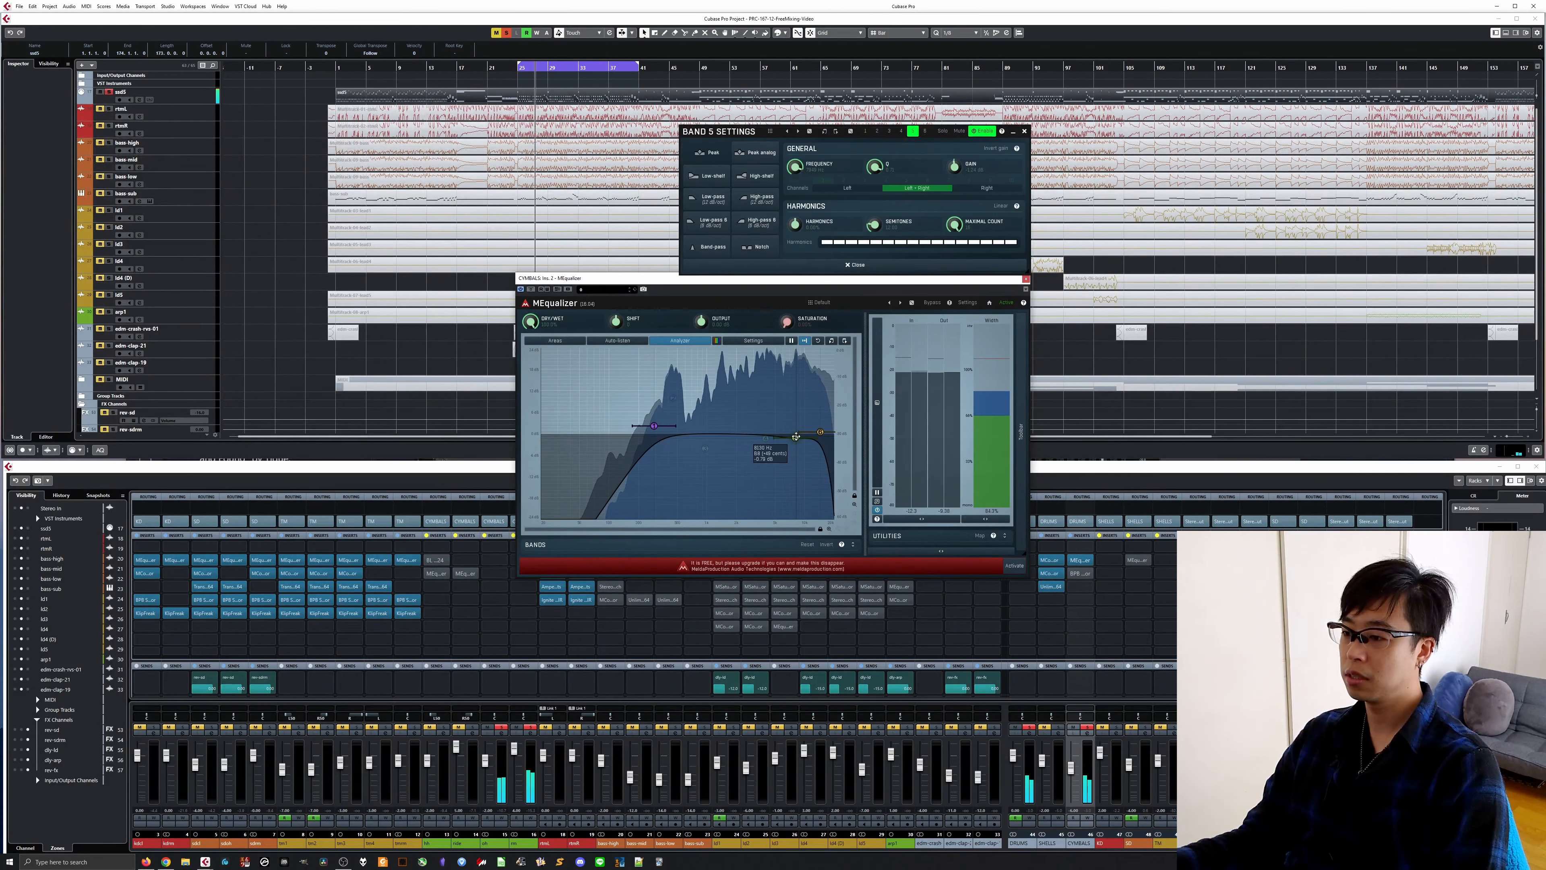
Enable band 4, compare the cymbals with it off and on, and bring up the band 5 settings
left_click(767, 438)
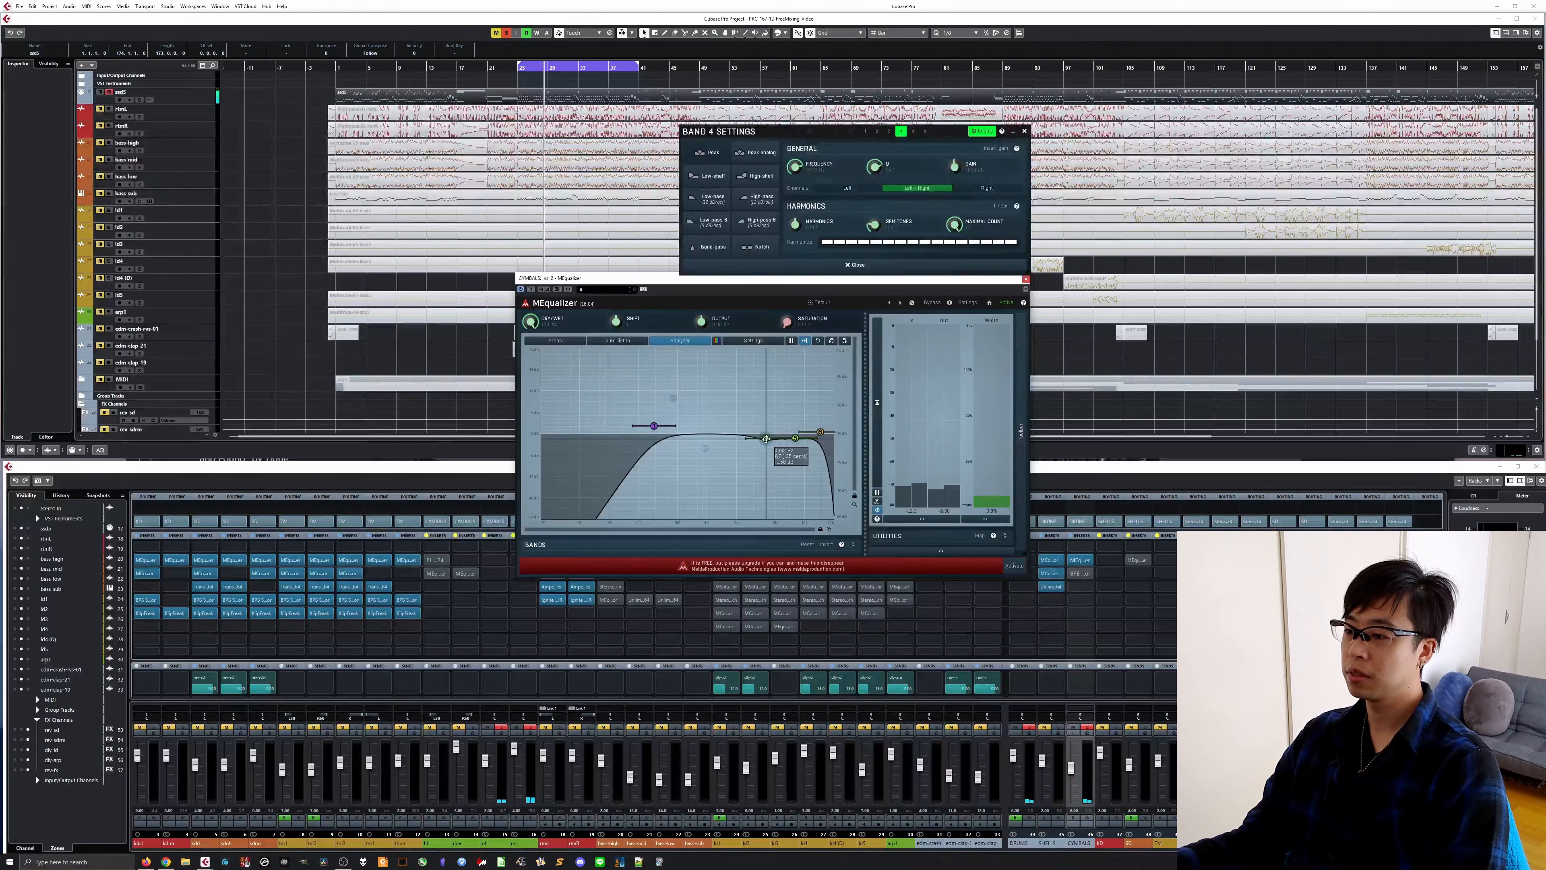
double_click(766, 438)
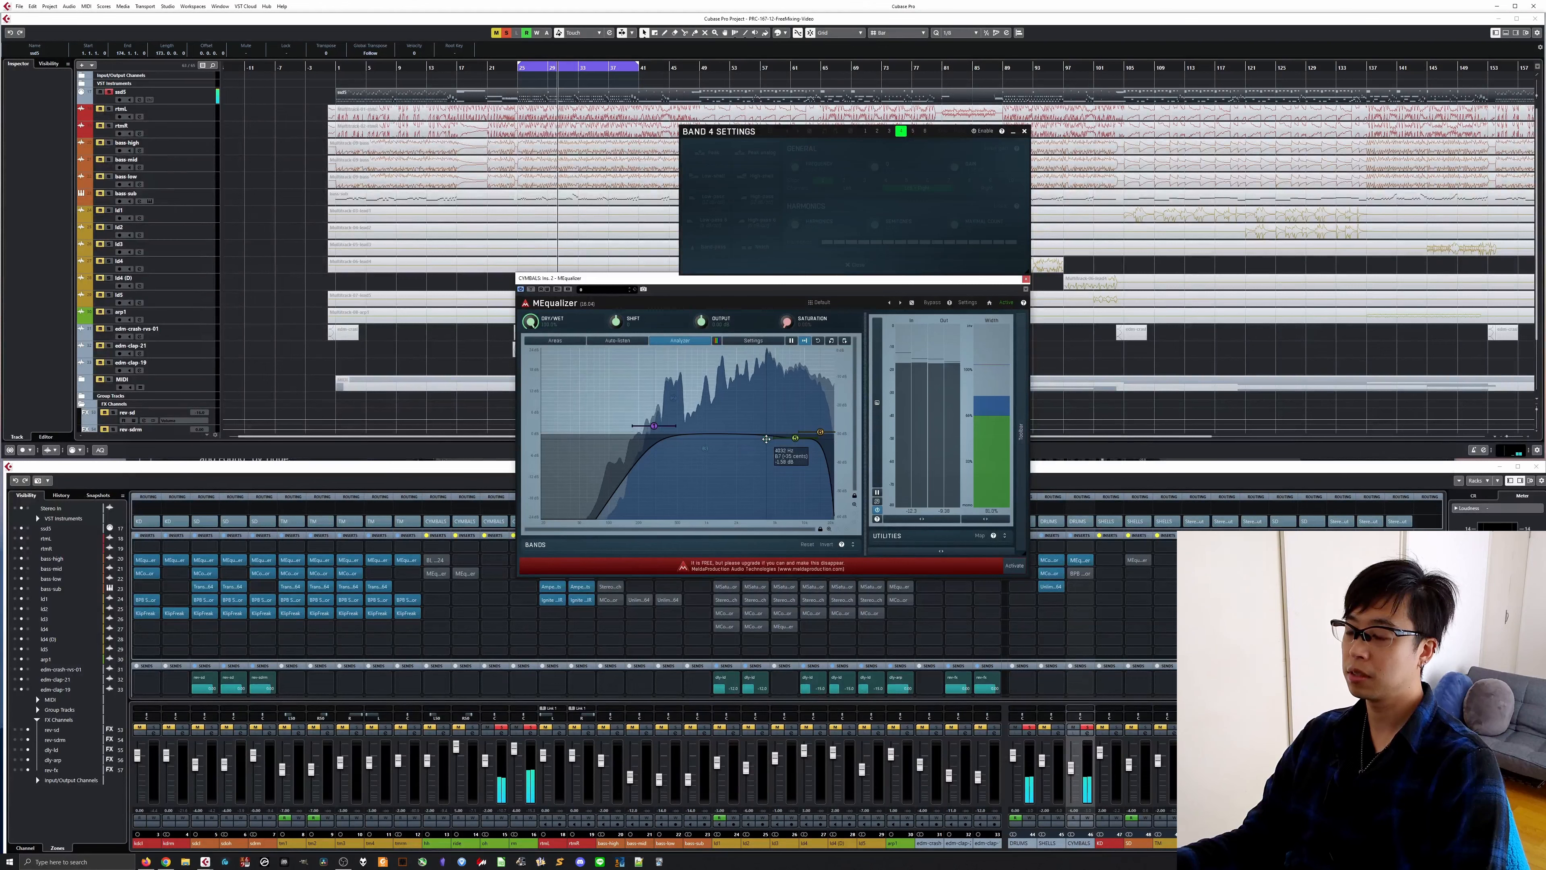
double_click(766, 438)
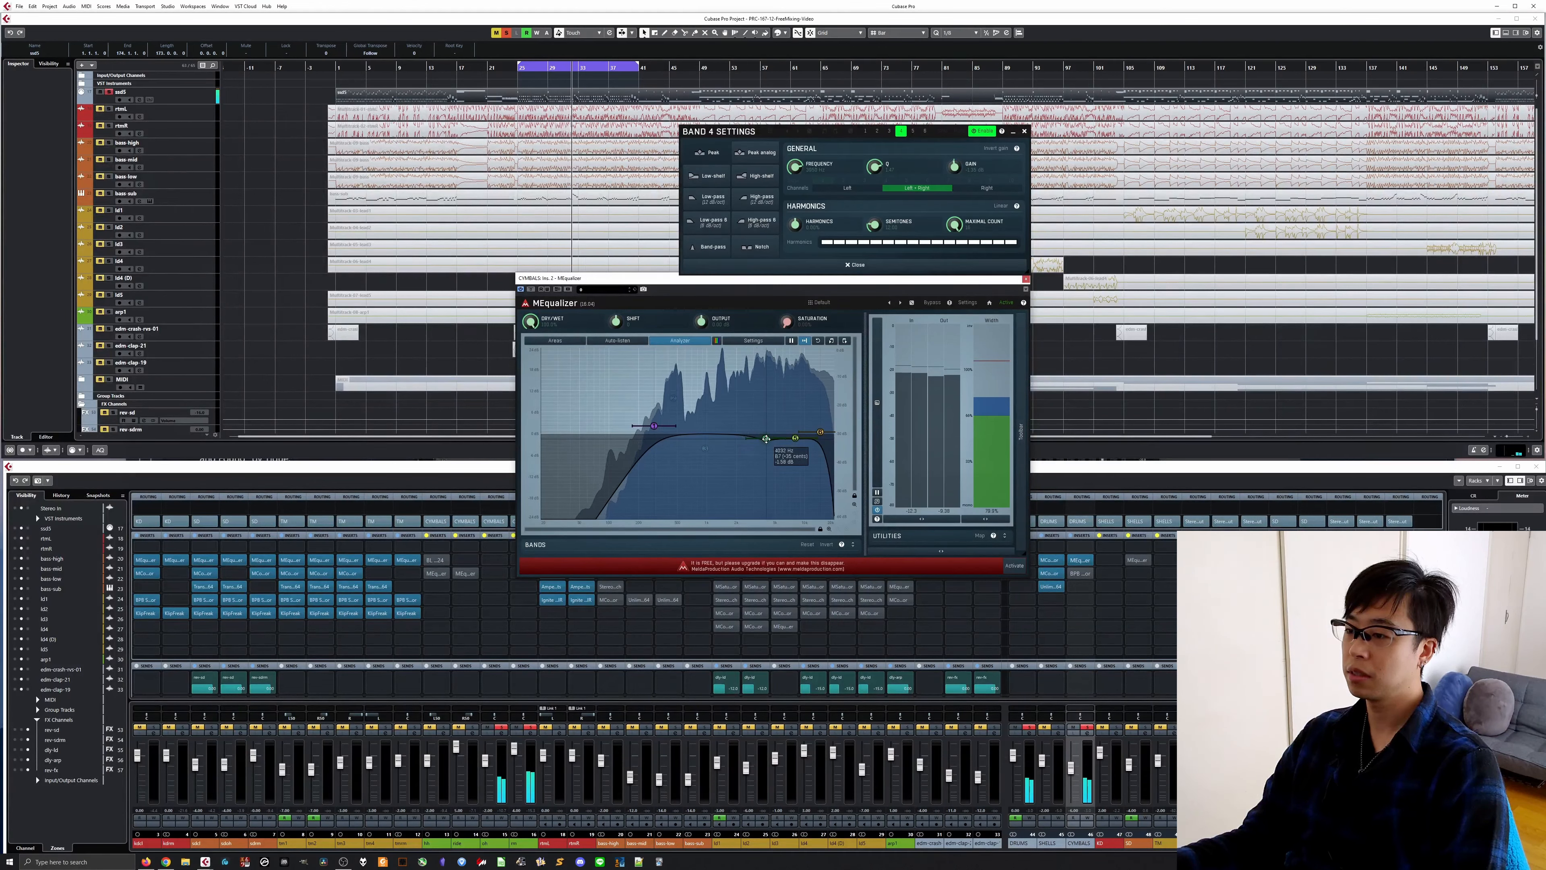
left_click(797, 440)
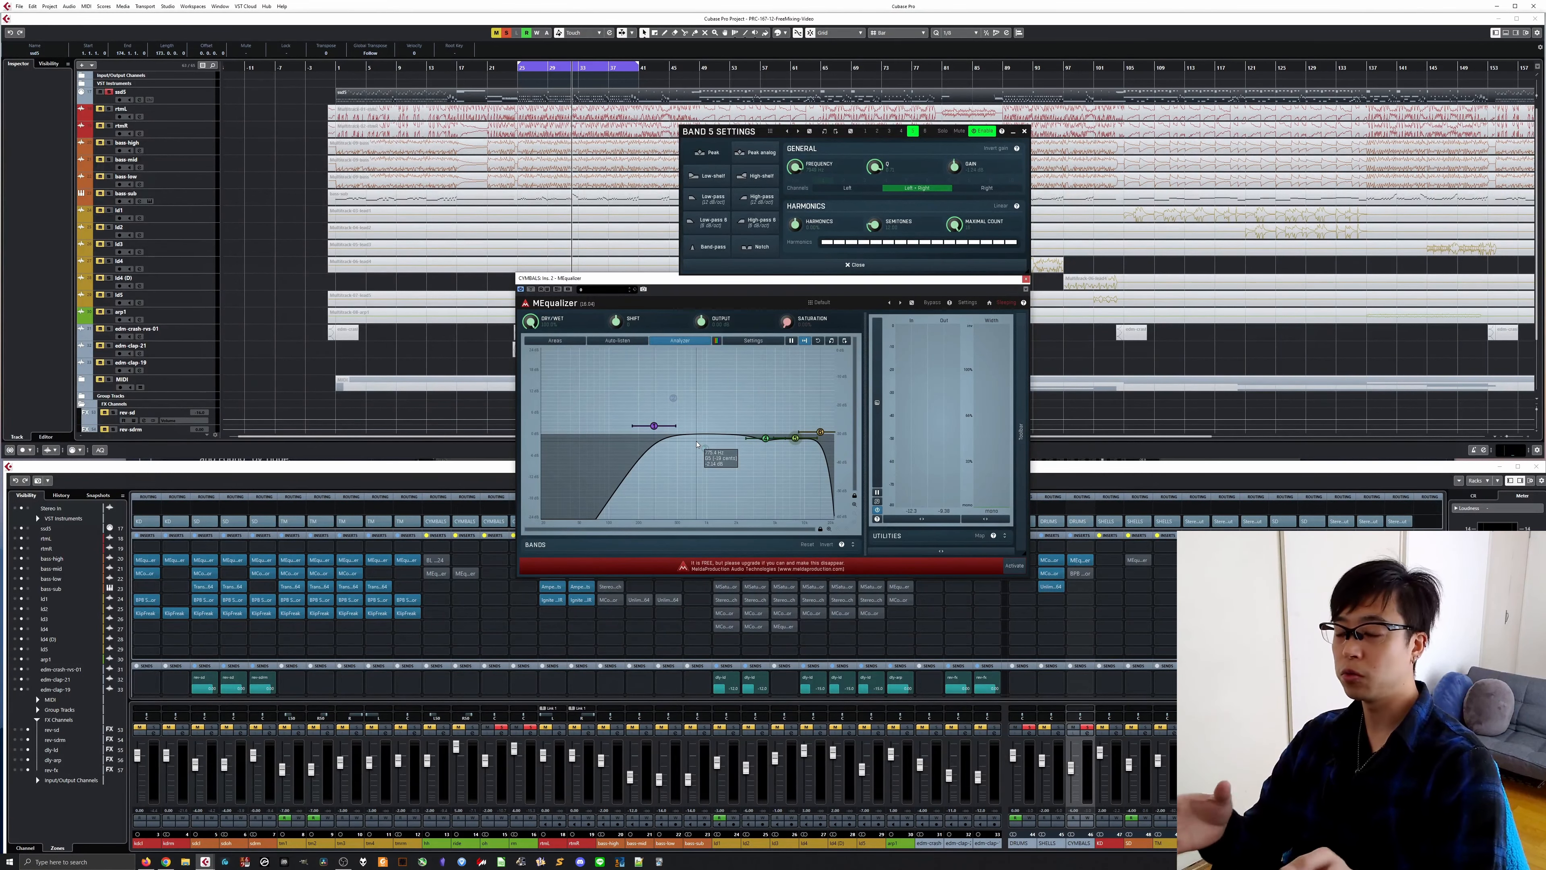
Enable band 2 of the CYMBALS equalizer, replay from the loop start and toggle the band to compare the cymbals with and without it
double_click(674, 401)
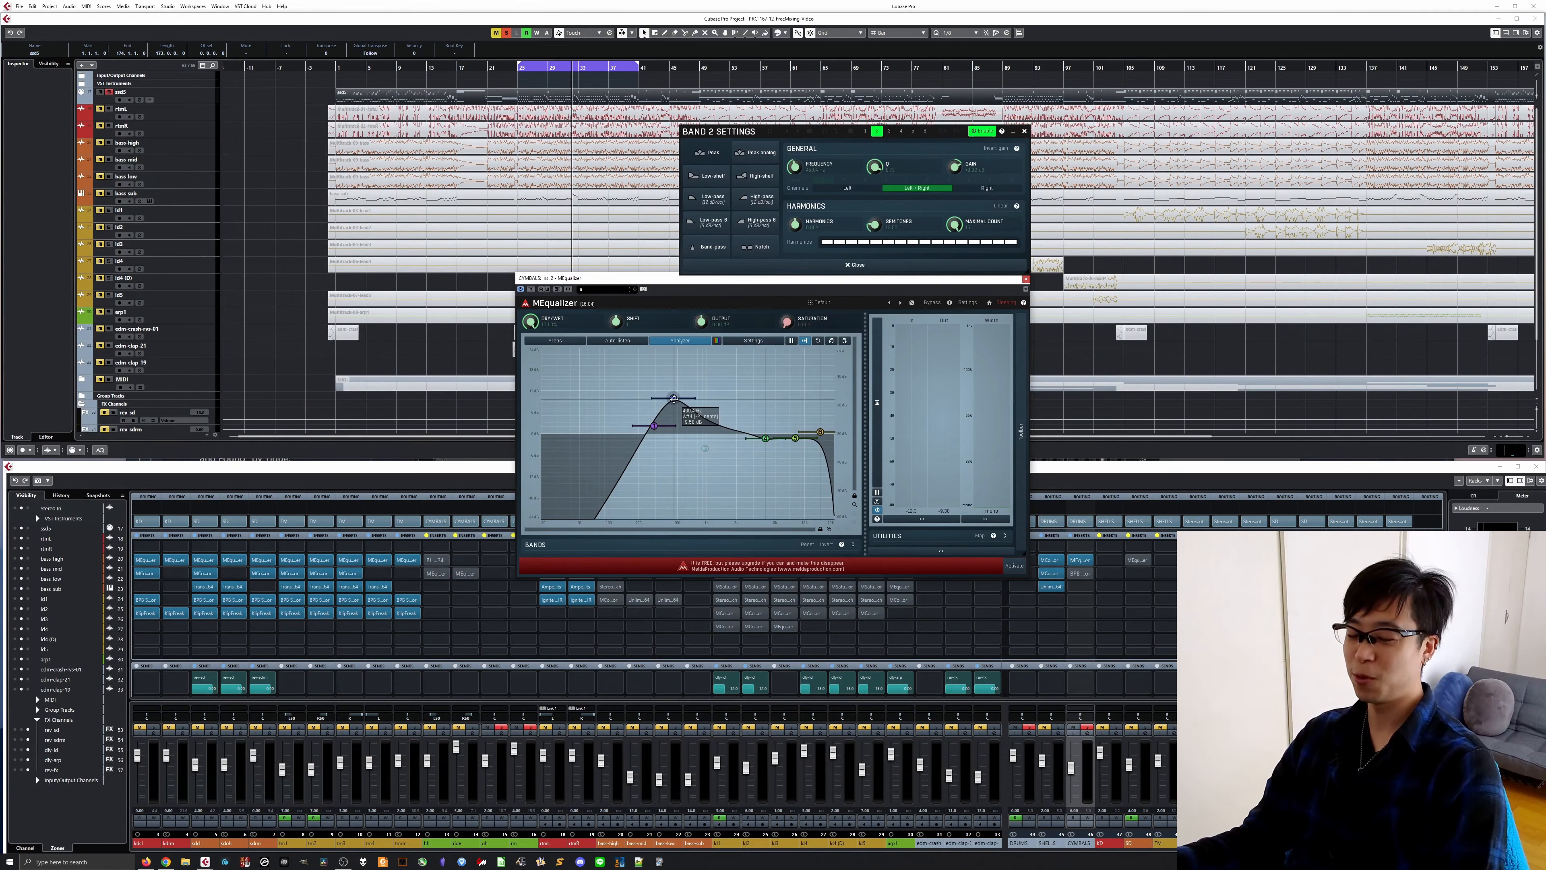
key("KP_1")
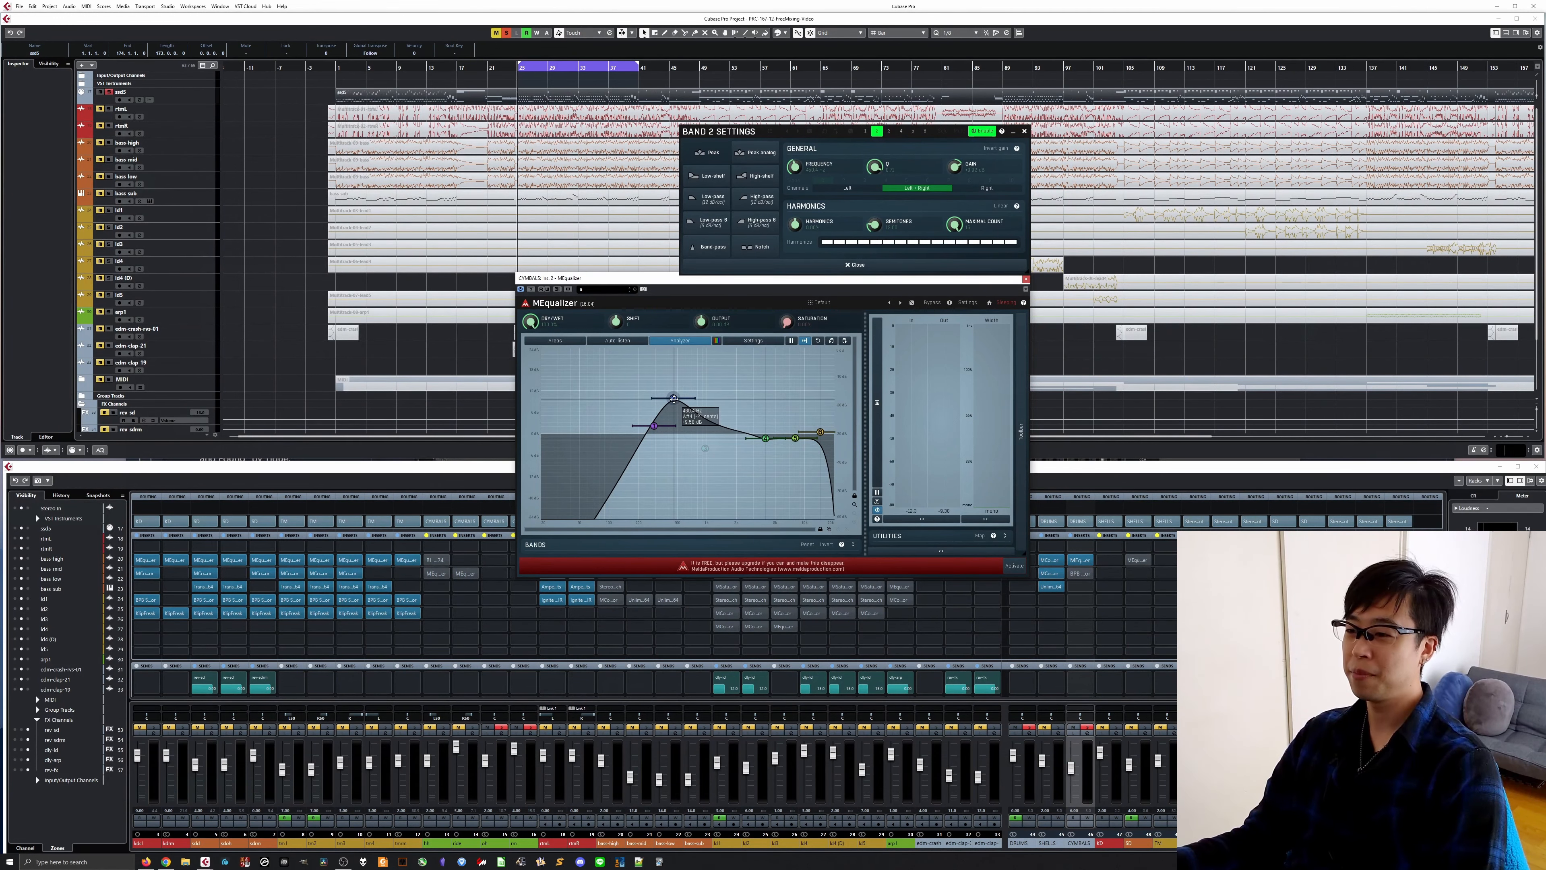
key("space")
double_click(674, 399)
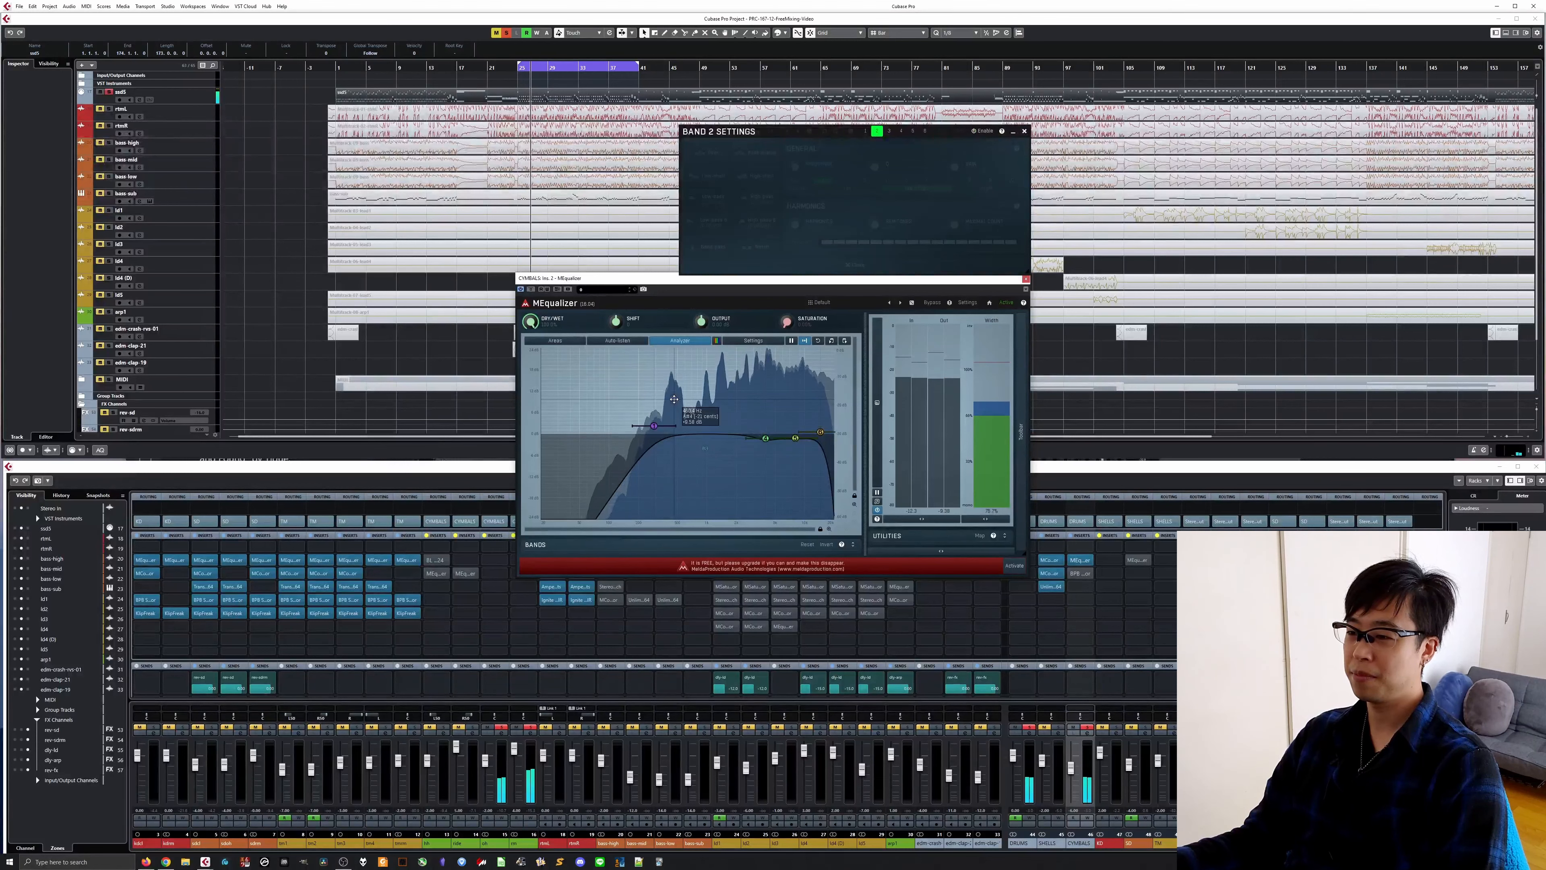
double_click(674, 399)
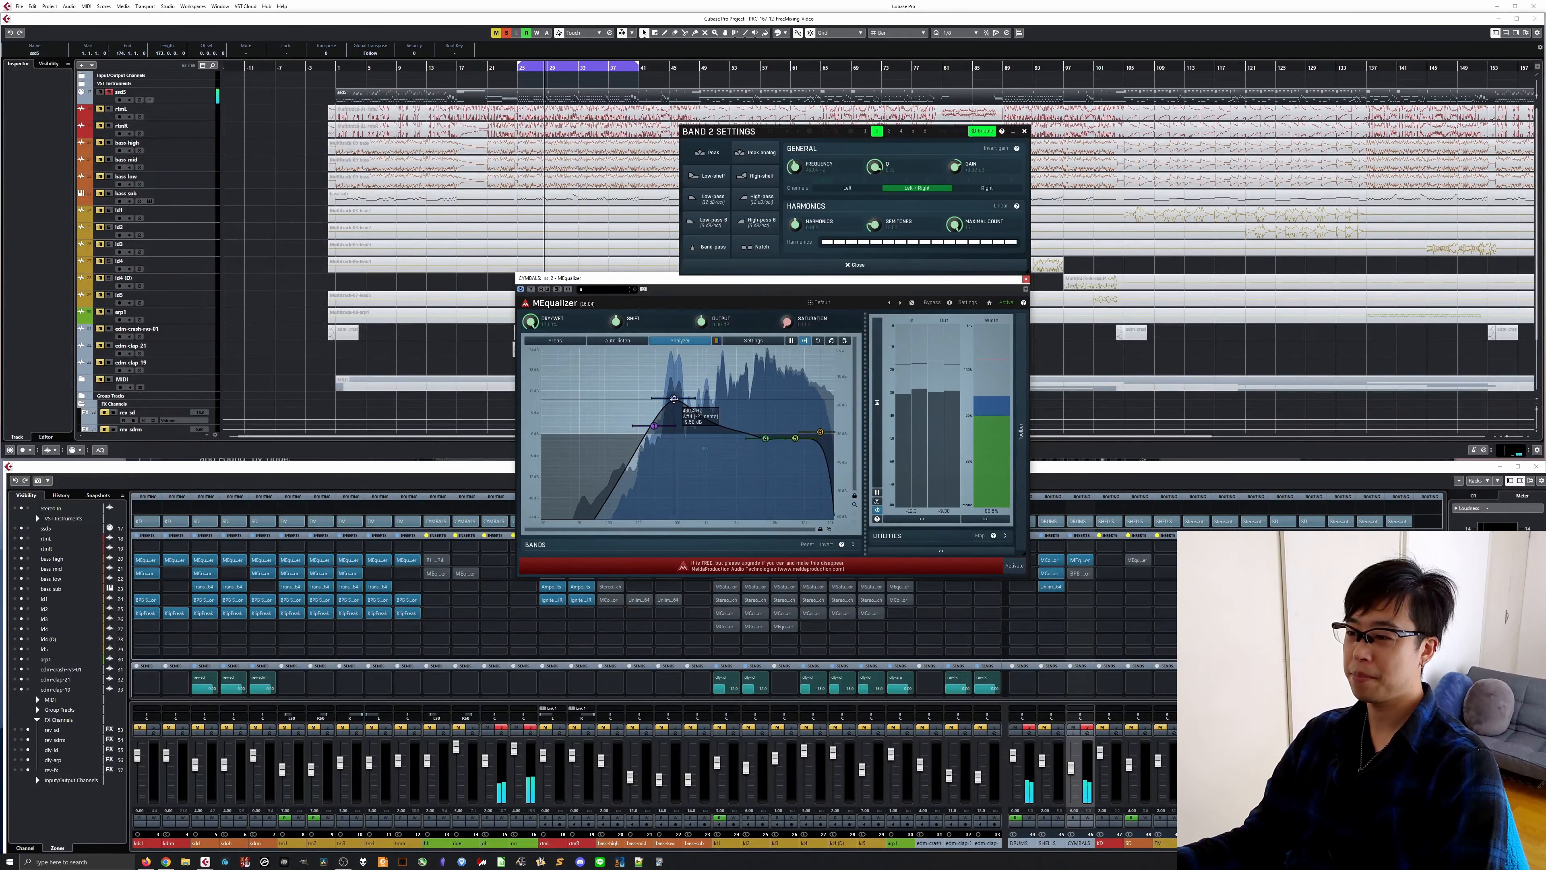
double_click(674, 399)
double_click(674, 399)
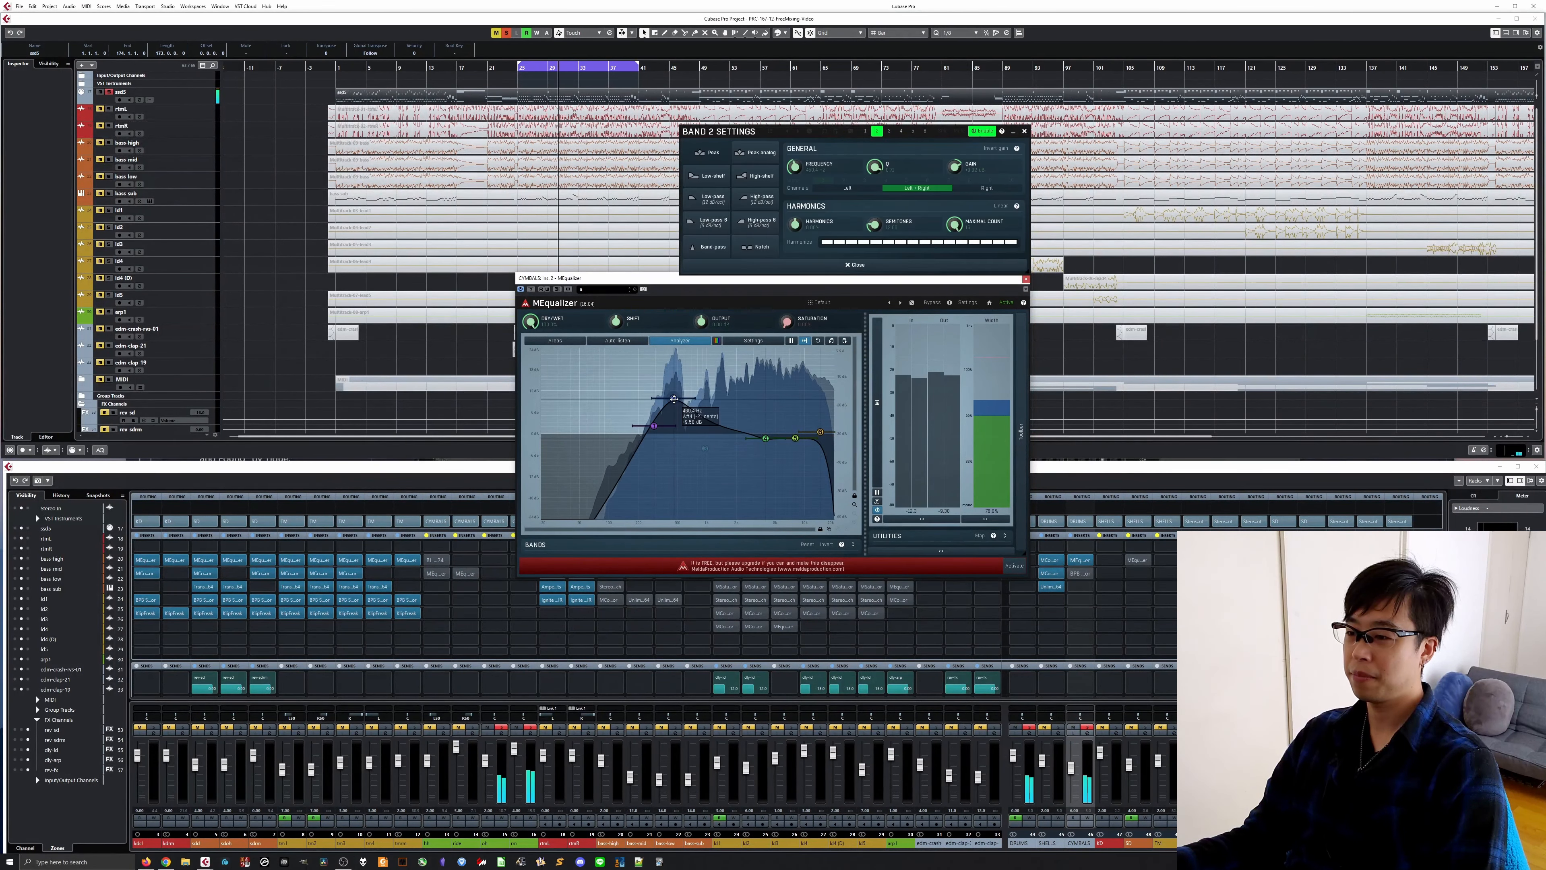
double_click(674, 399)
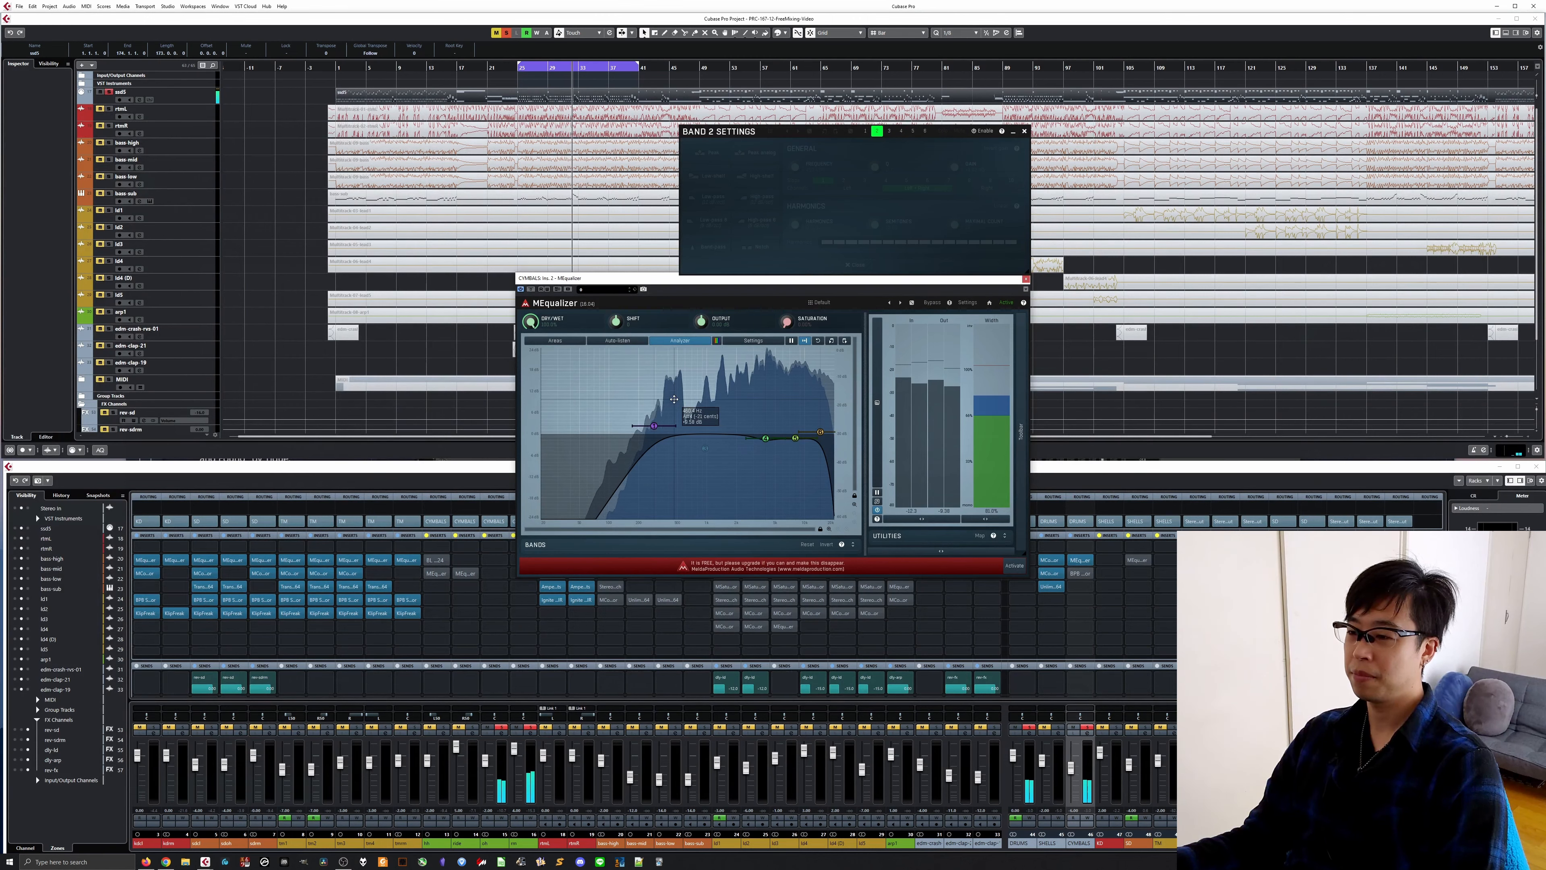
double_click(675, 399)
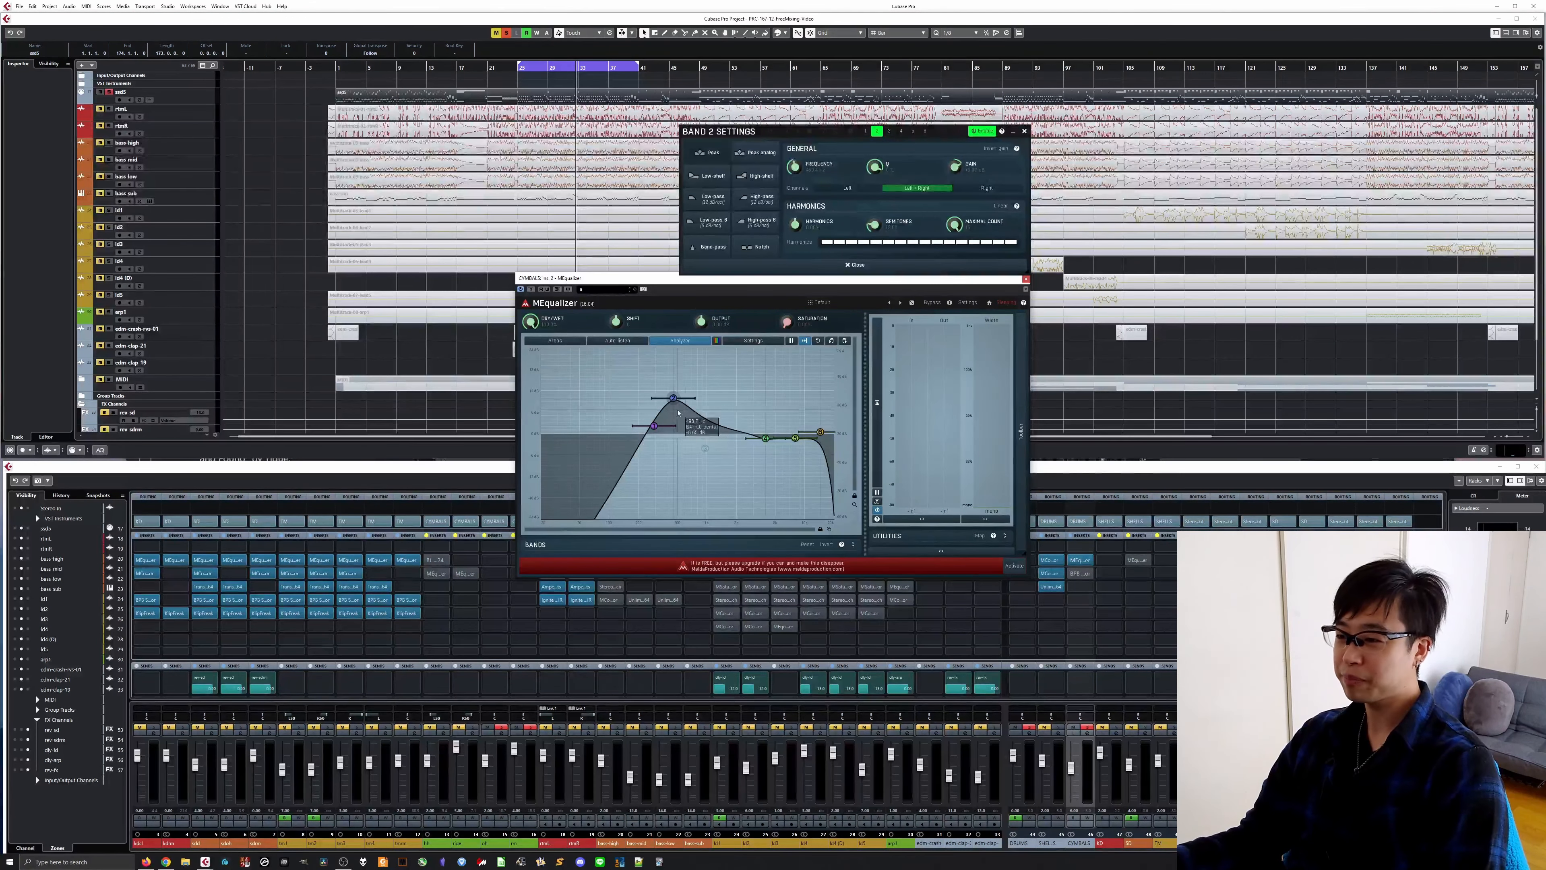
Enable band 3 of the CYMBALS equalizer, resume playback and toggle the band to compare the cymbals with and without it
left_click(705, 448)
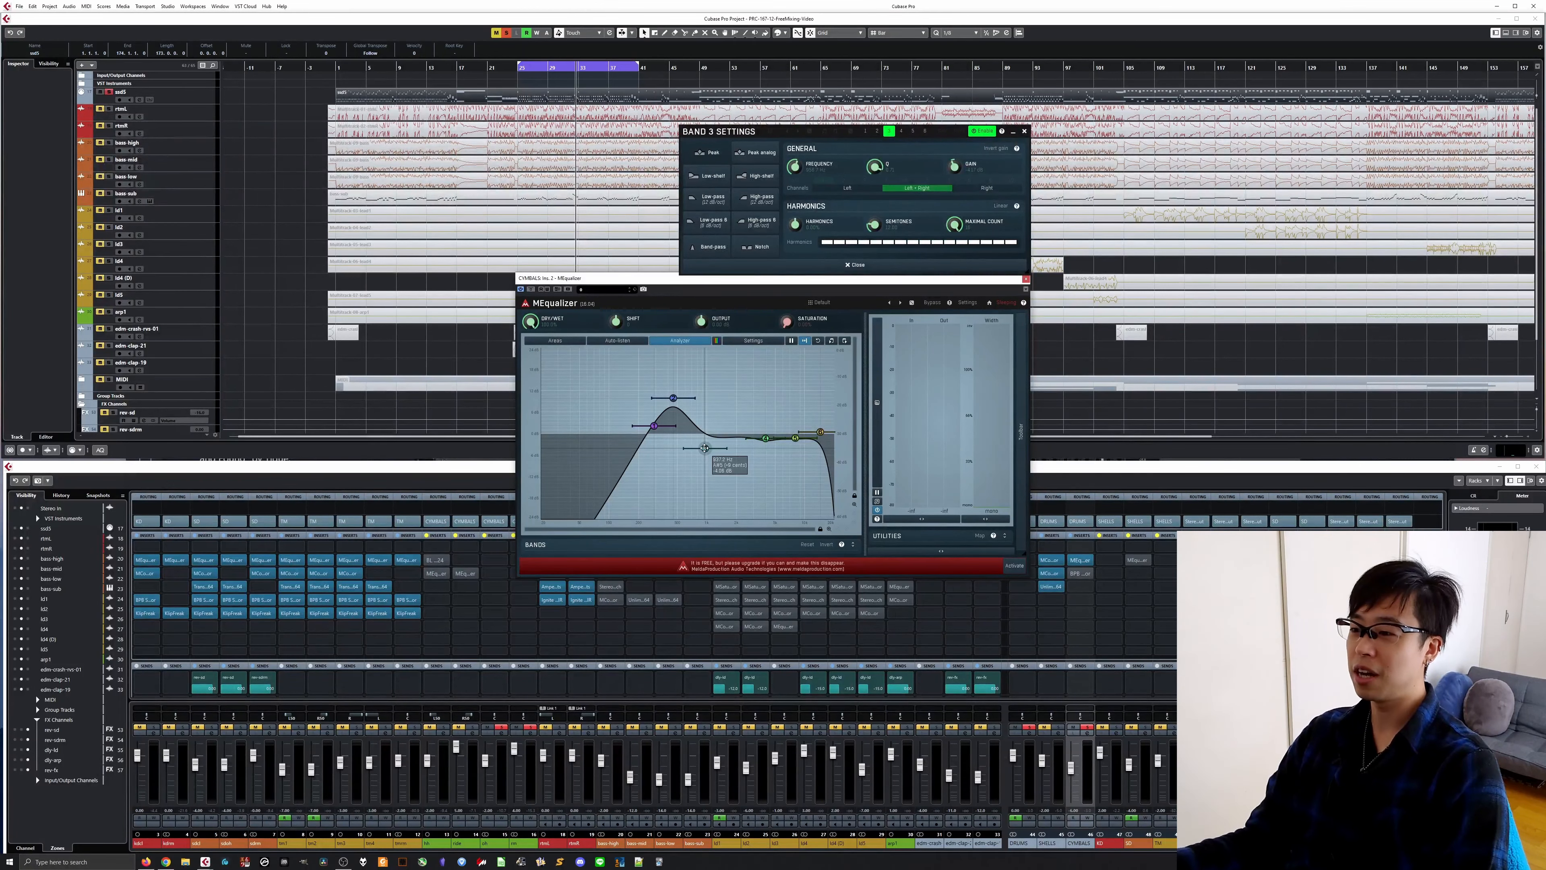
key("space")
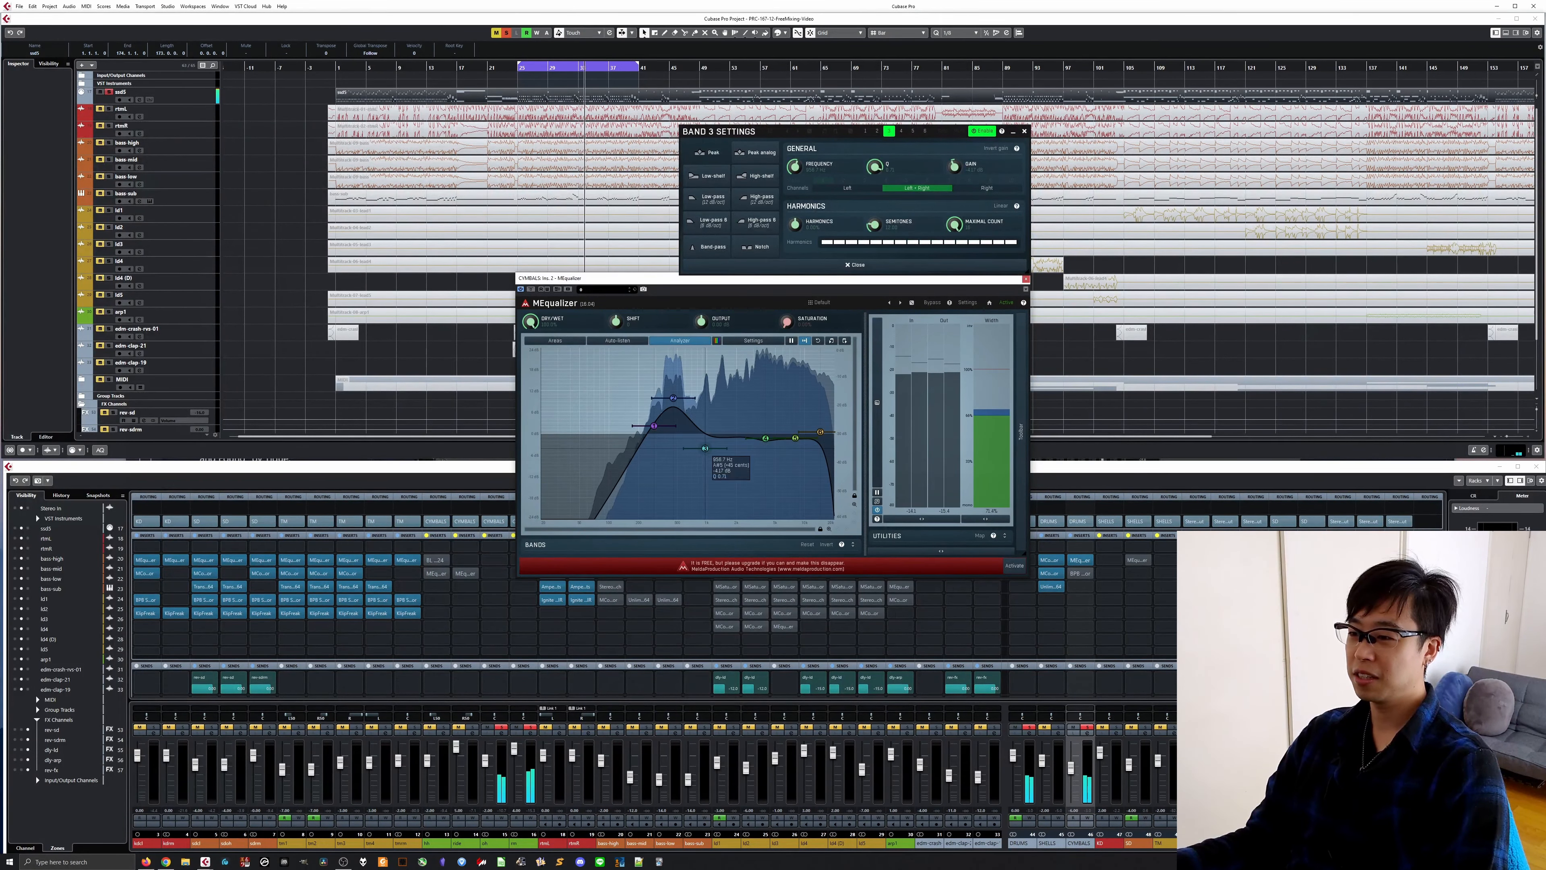
double_click(704, 448)
double_click(704, 448)
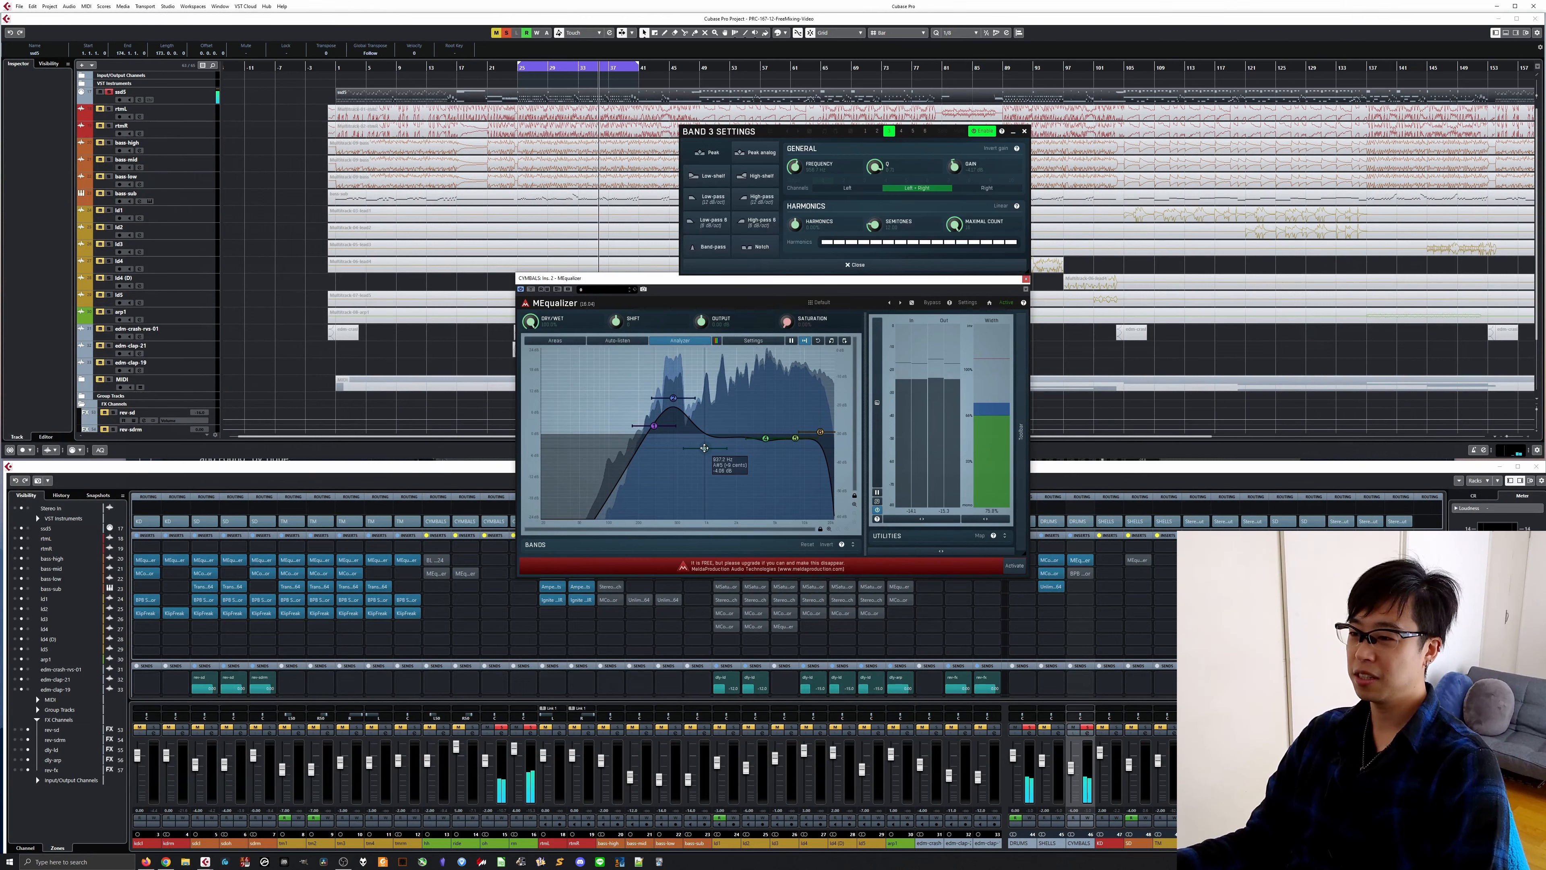
double_click(704, 448)
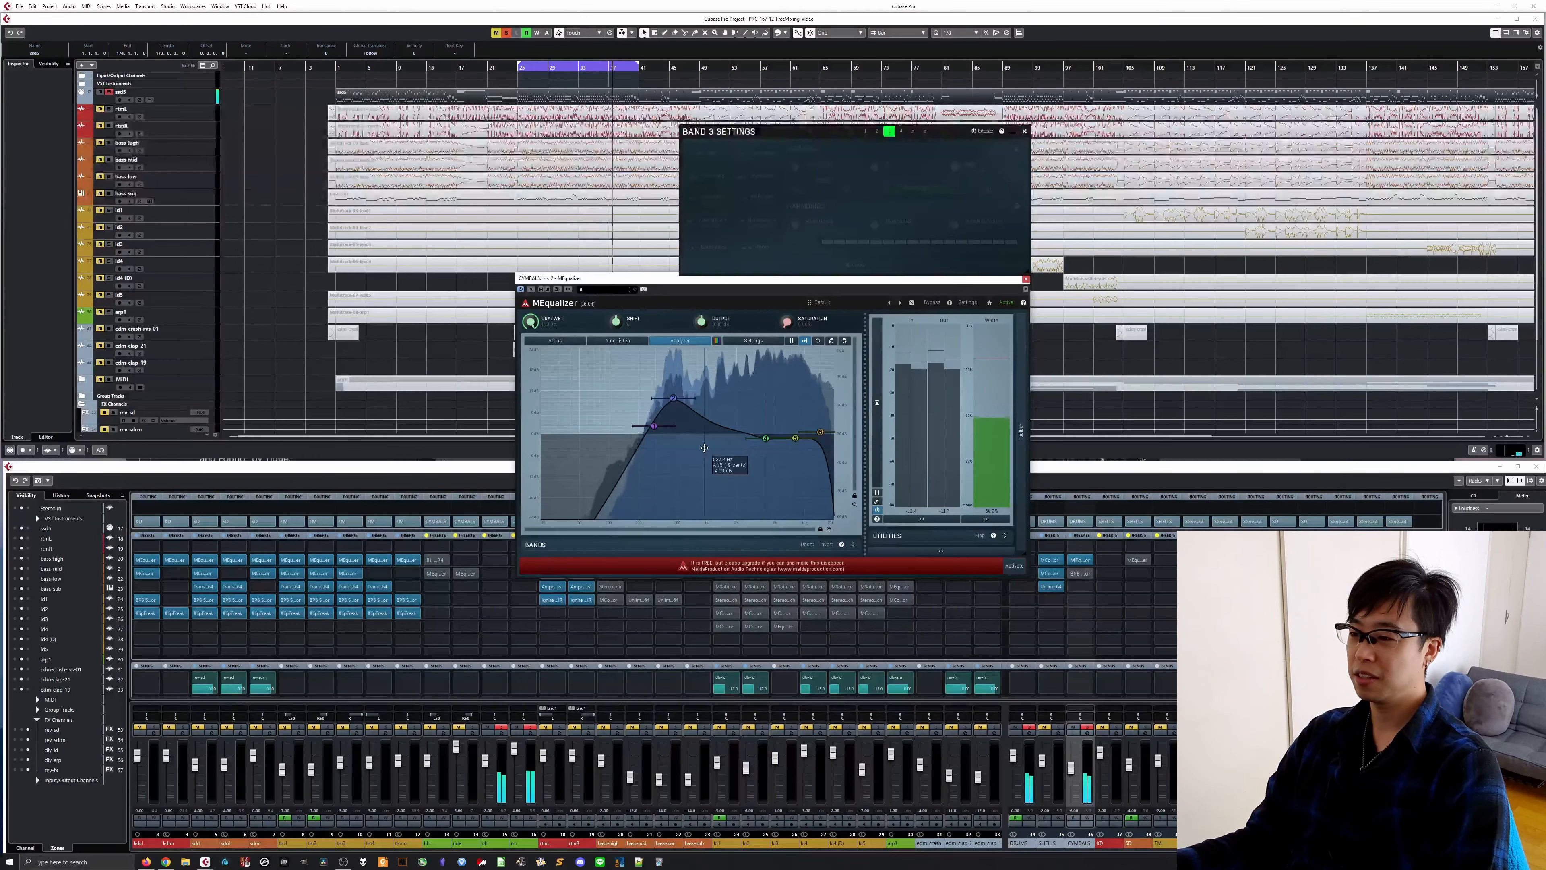
double_click(704, 448)
double_click(704, 448)
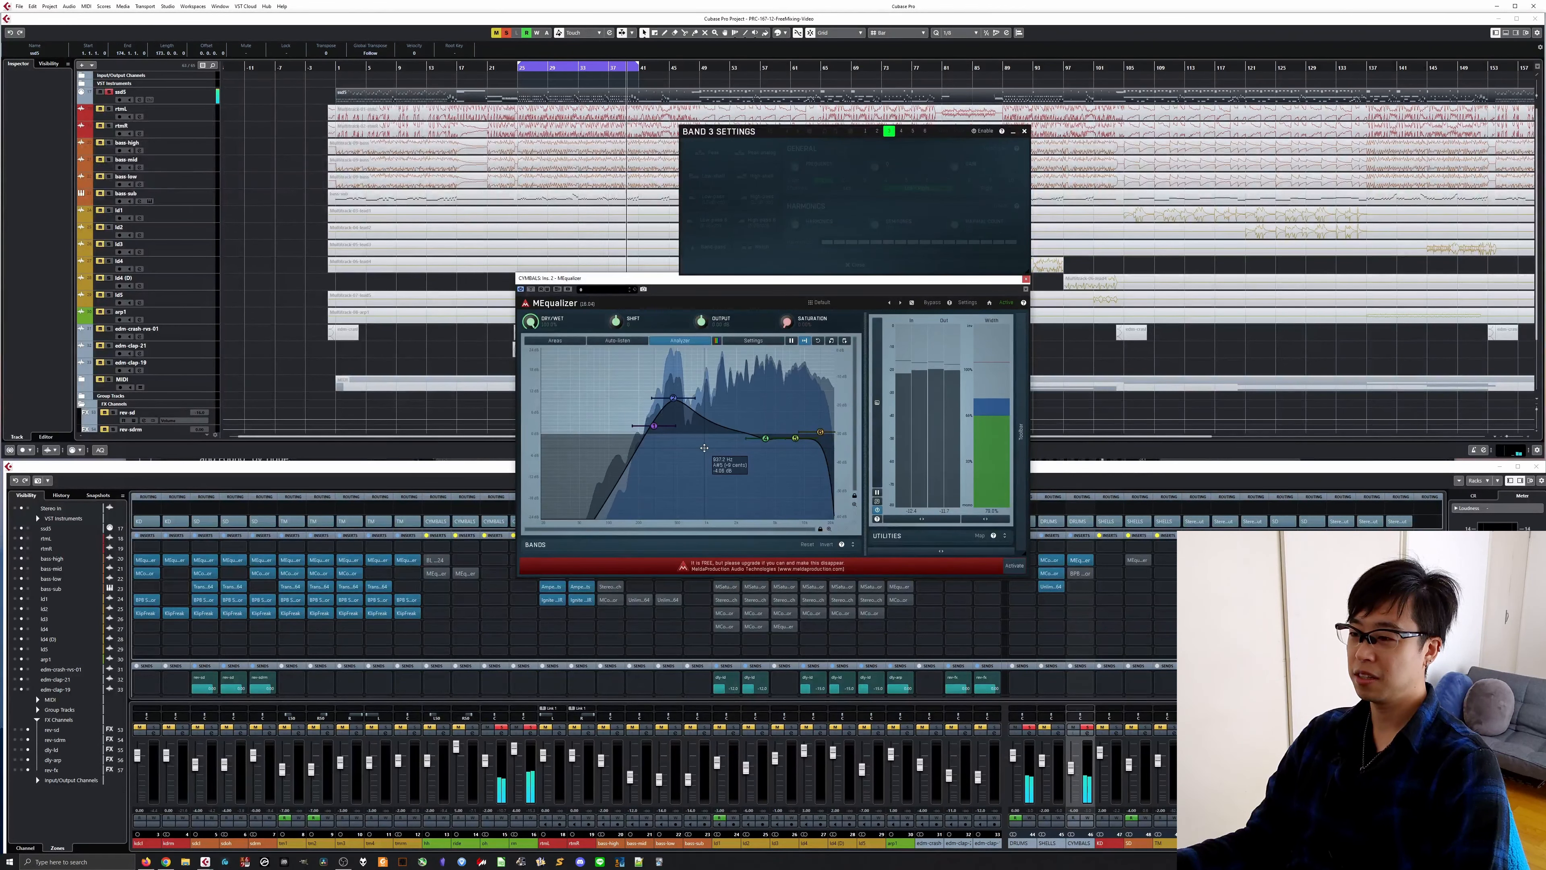
double_click(704, 448)
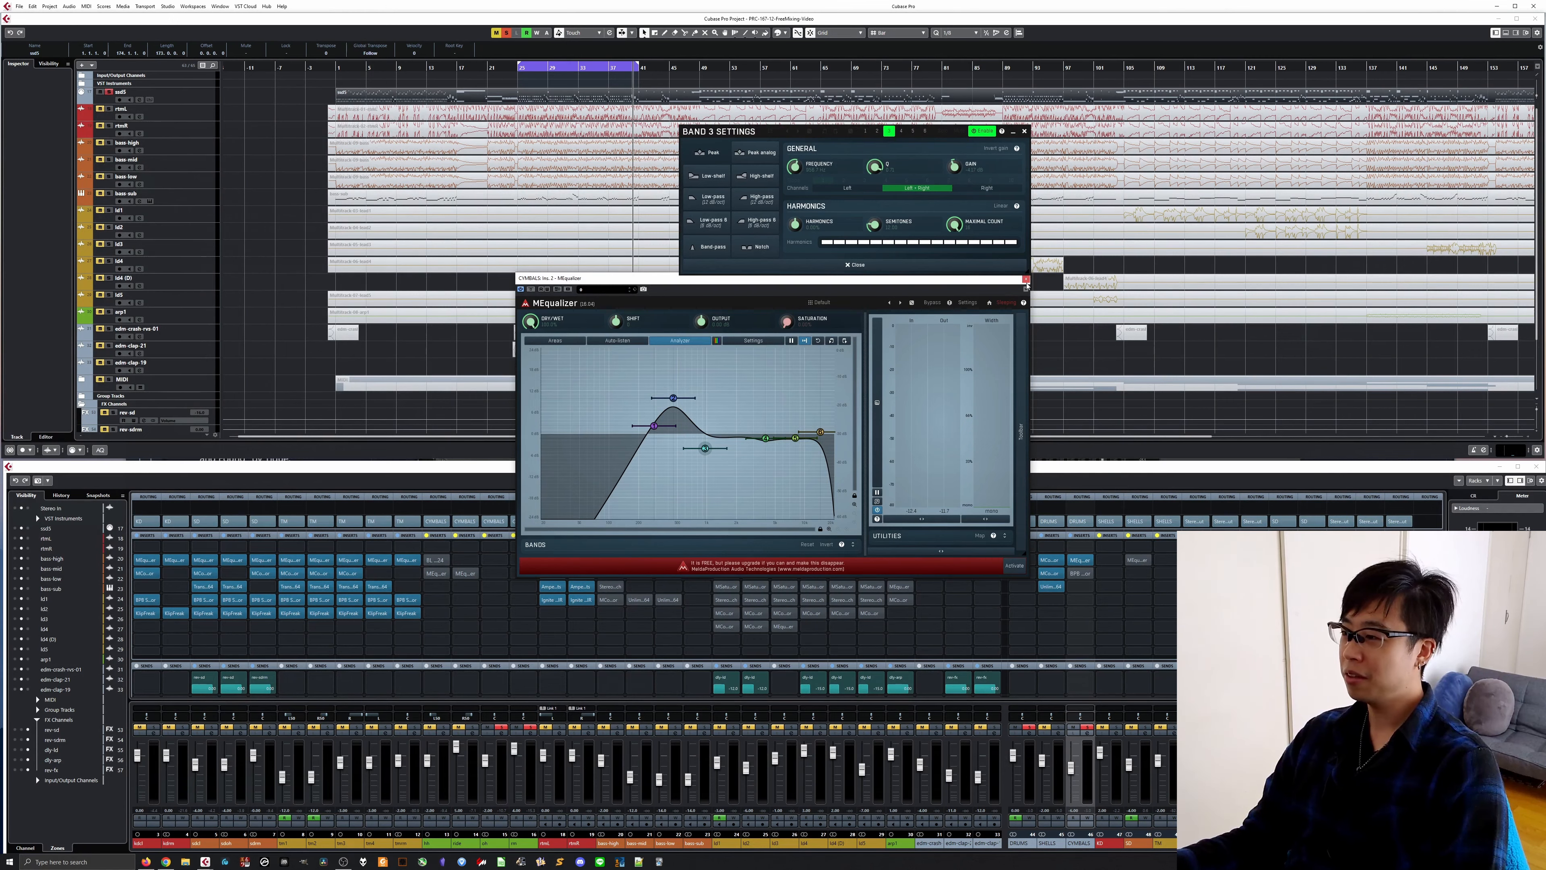
Close the equalizer, open the CYMBALS group's BPB Saturator, compare the cymbals with it bypassed and active, and close it
left_click(1025, 280)
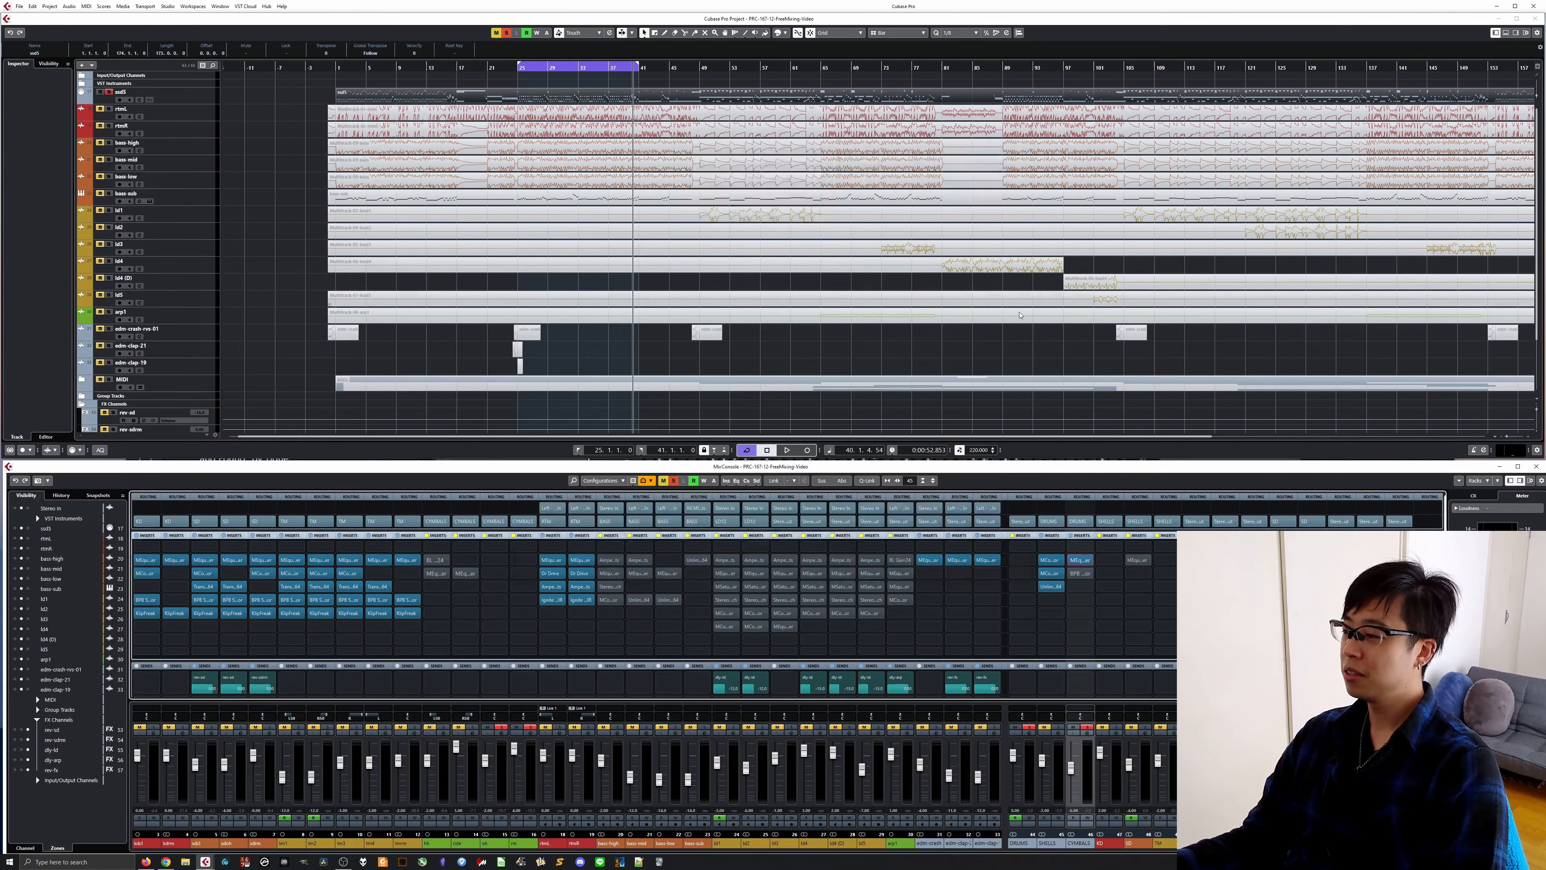
left_click(1080, 573)
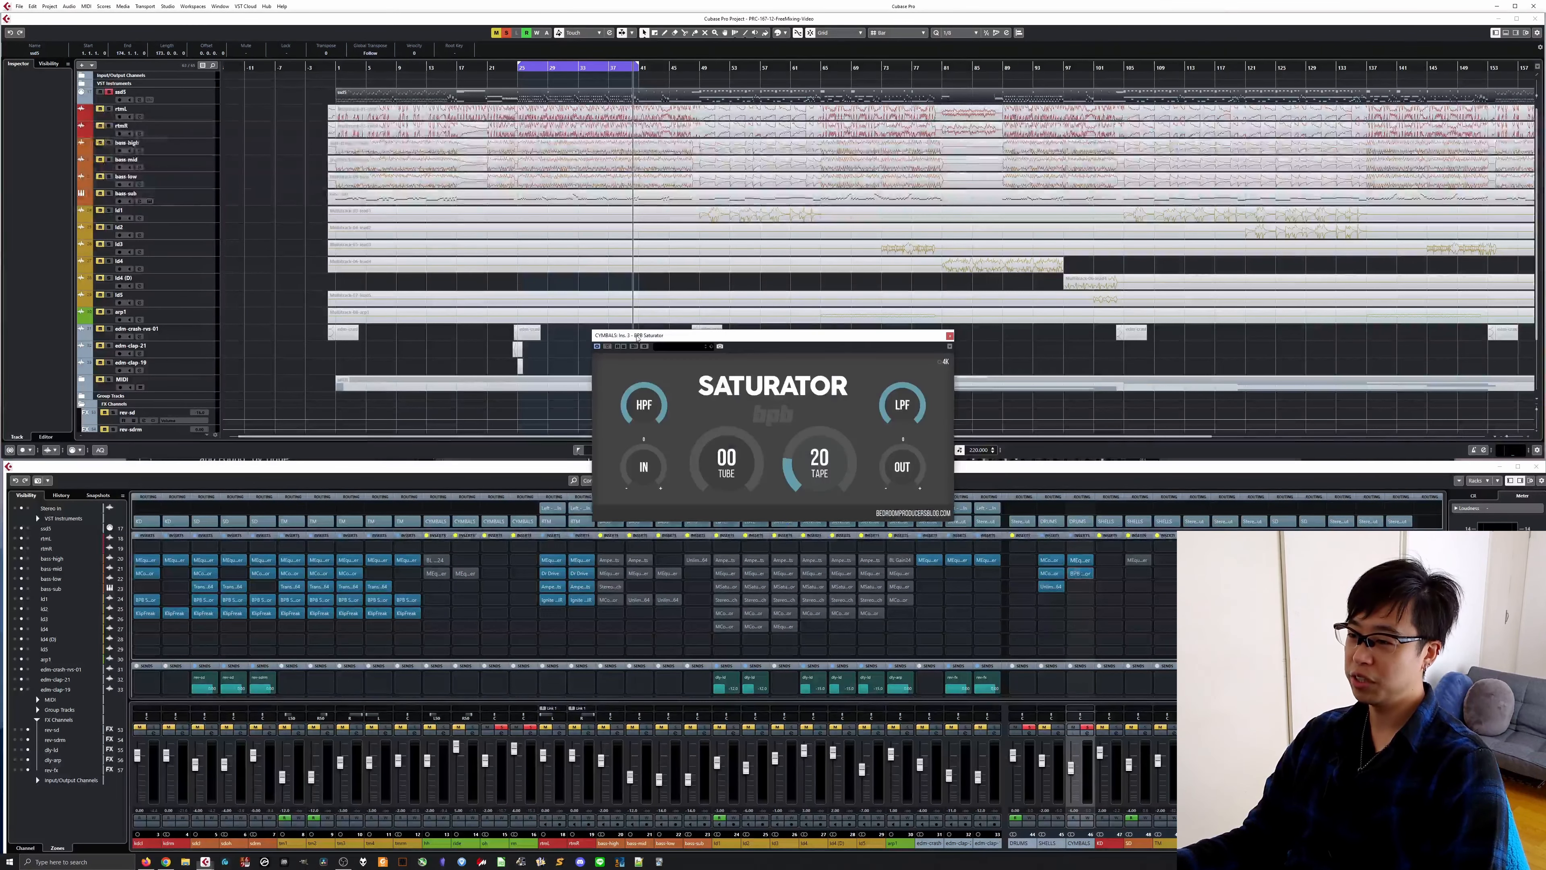
left_click(612, 346)
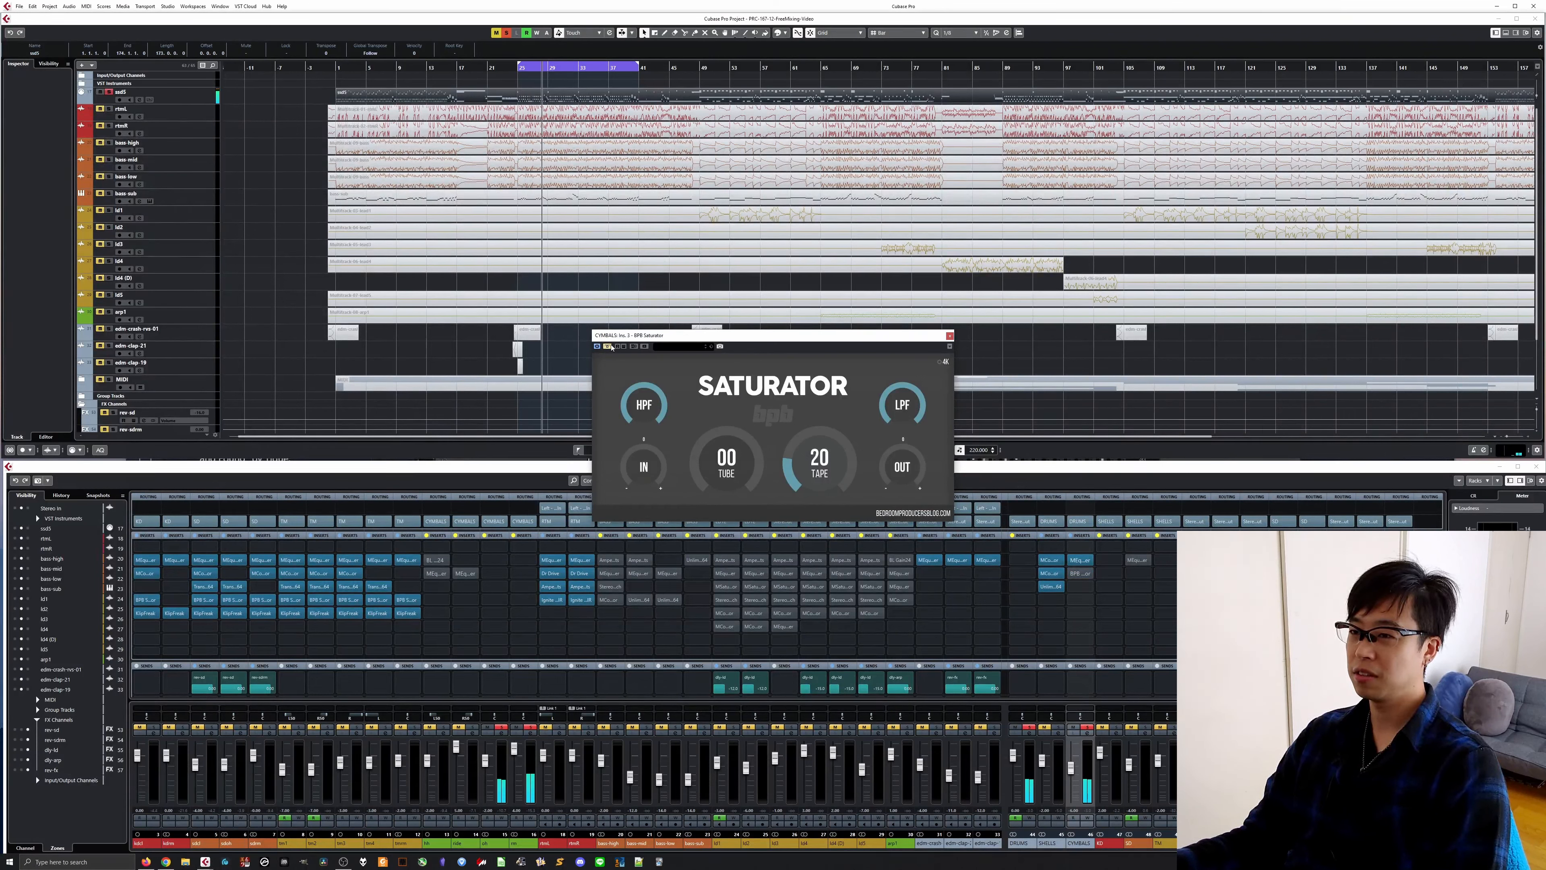
left_click(612, 347)
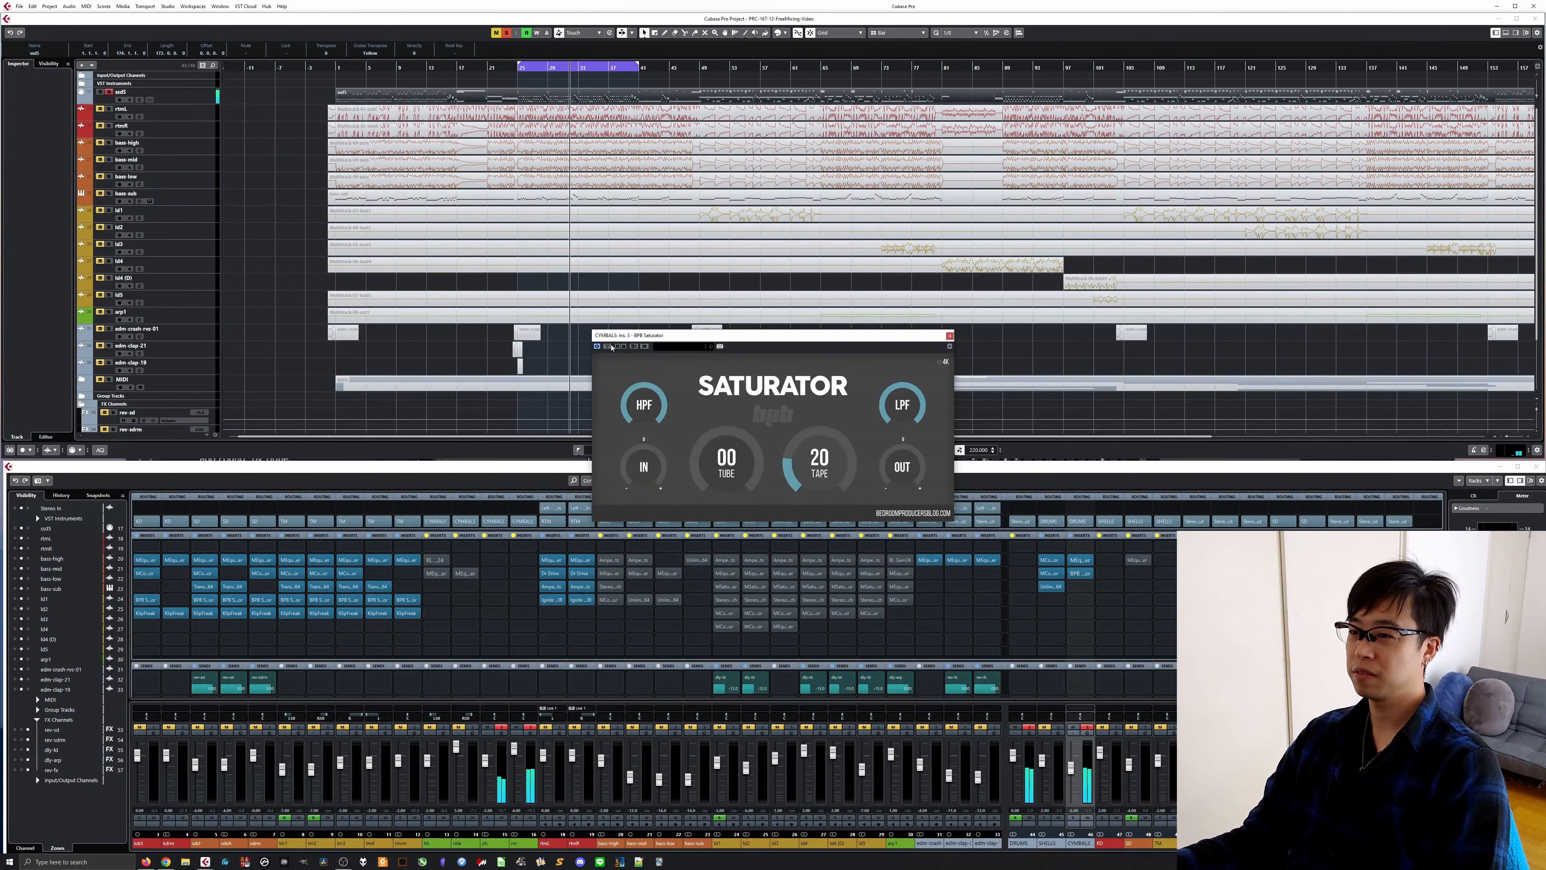
left_click(949, 335)
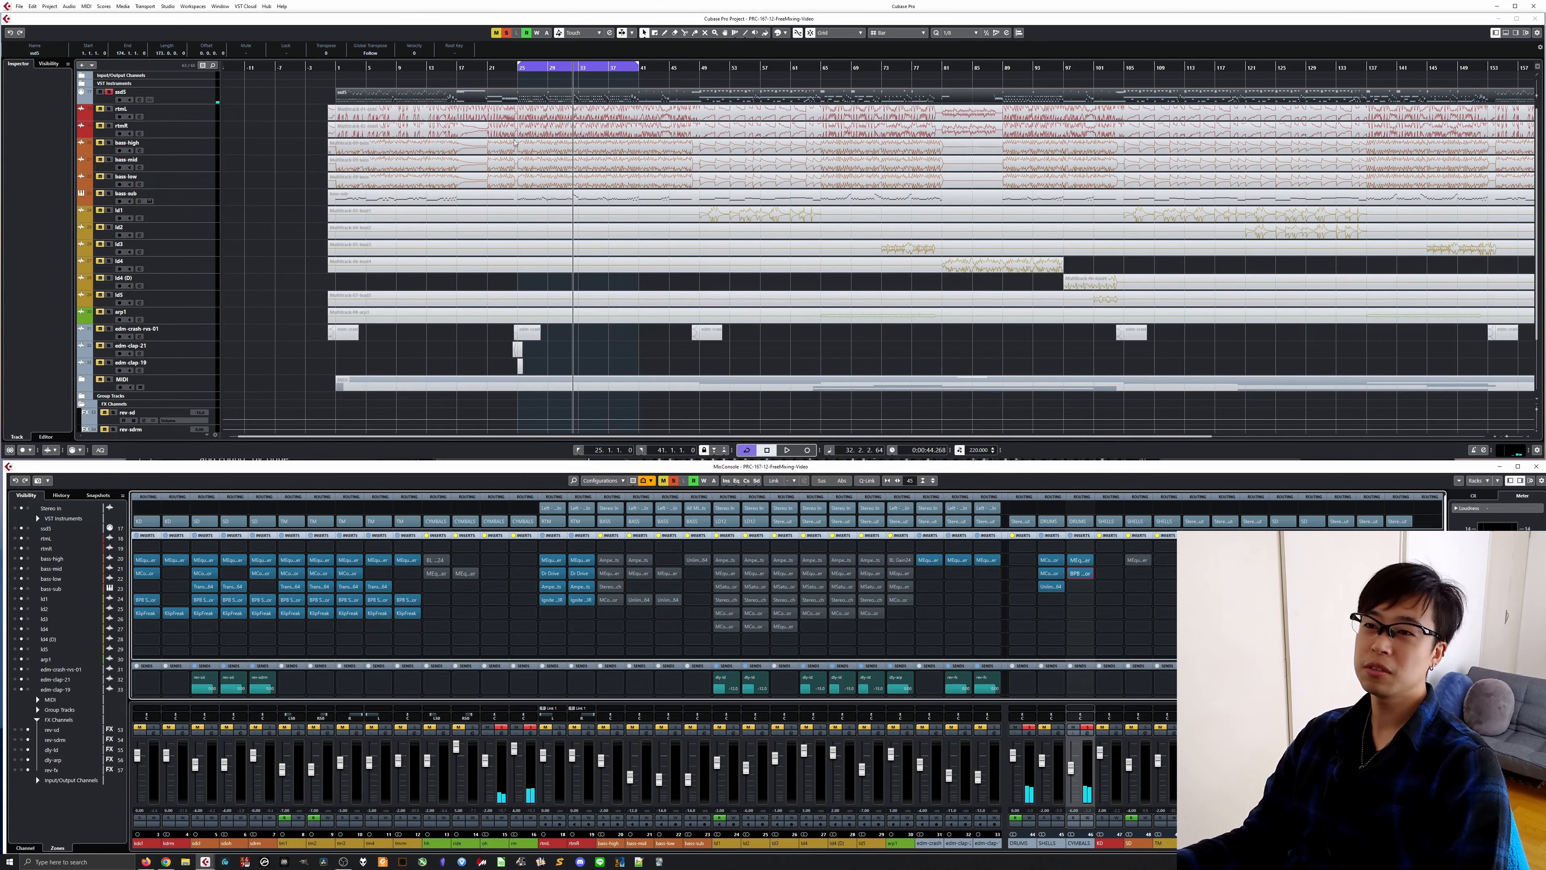
Set the loop range over the intro from bar 1 to bar 17 and play it from the start
left_click_drag(339, 61, 458, 66)
key("KP_1")
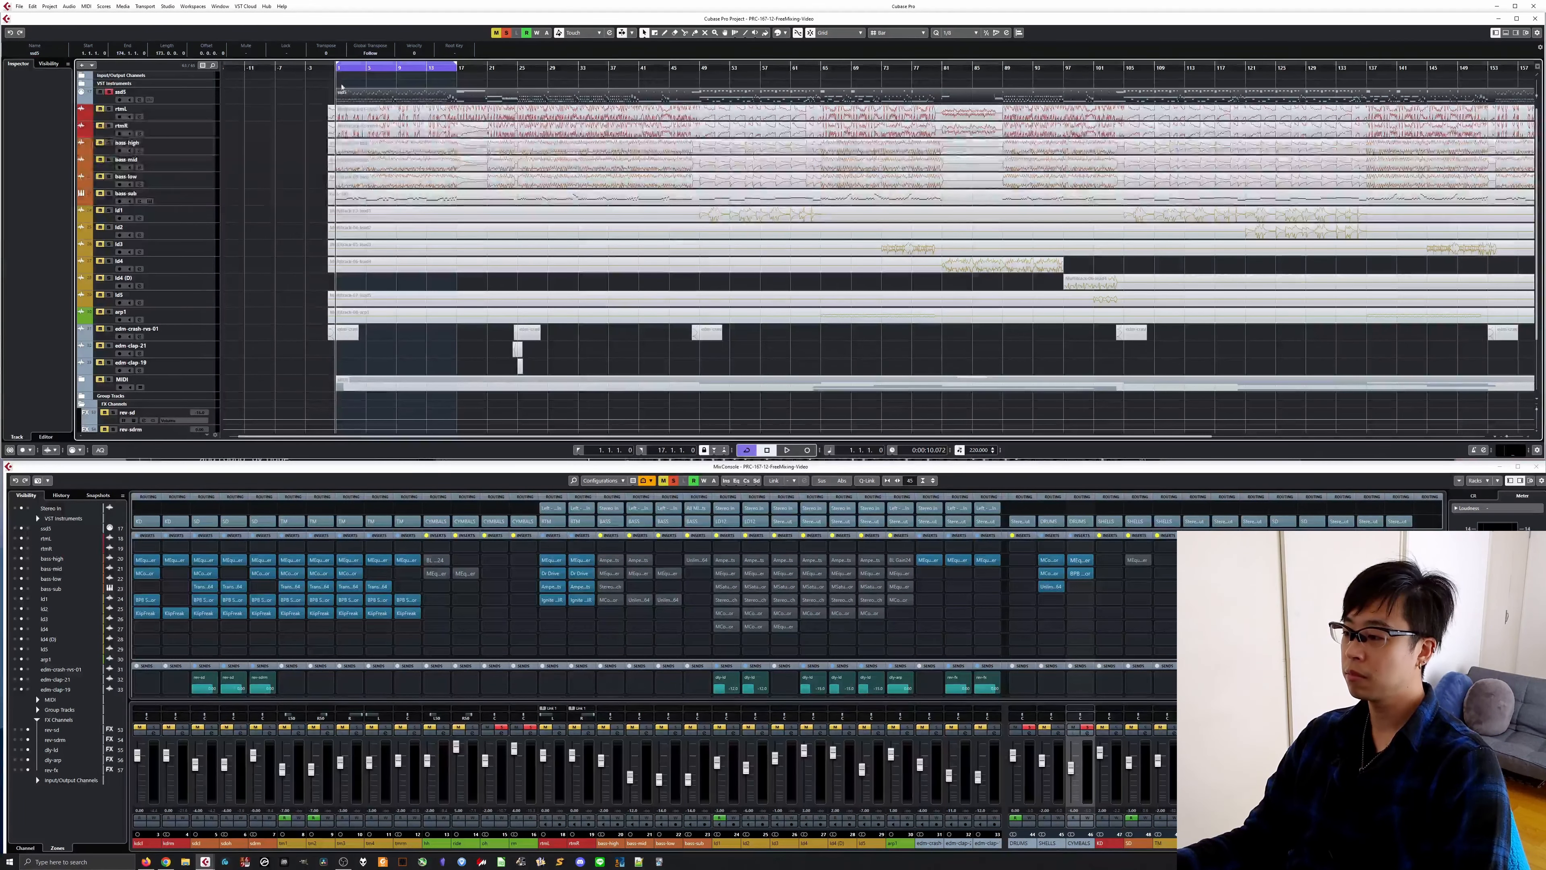
key("space")
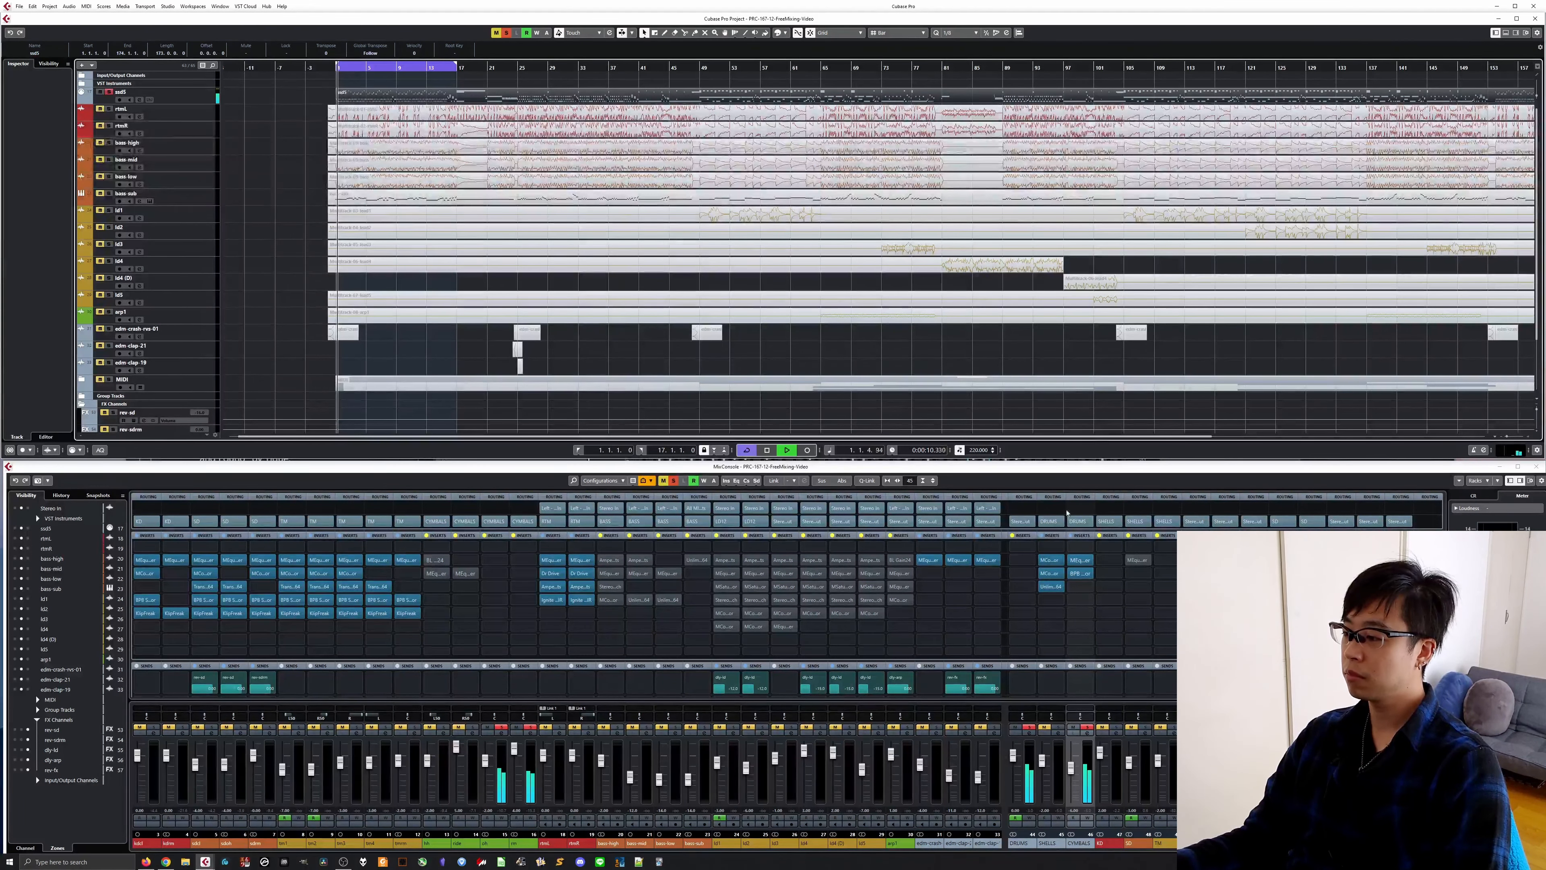
Open the CYMBALS group's MEqualizer, toggle its bypass to compare the intro cymbals with and without EQ, and close it
left_click(1080, 559)
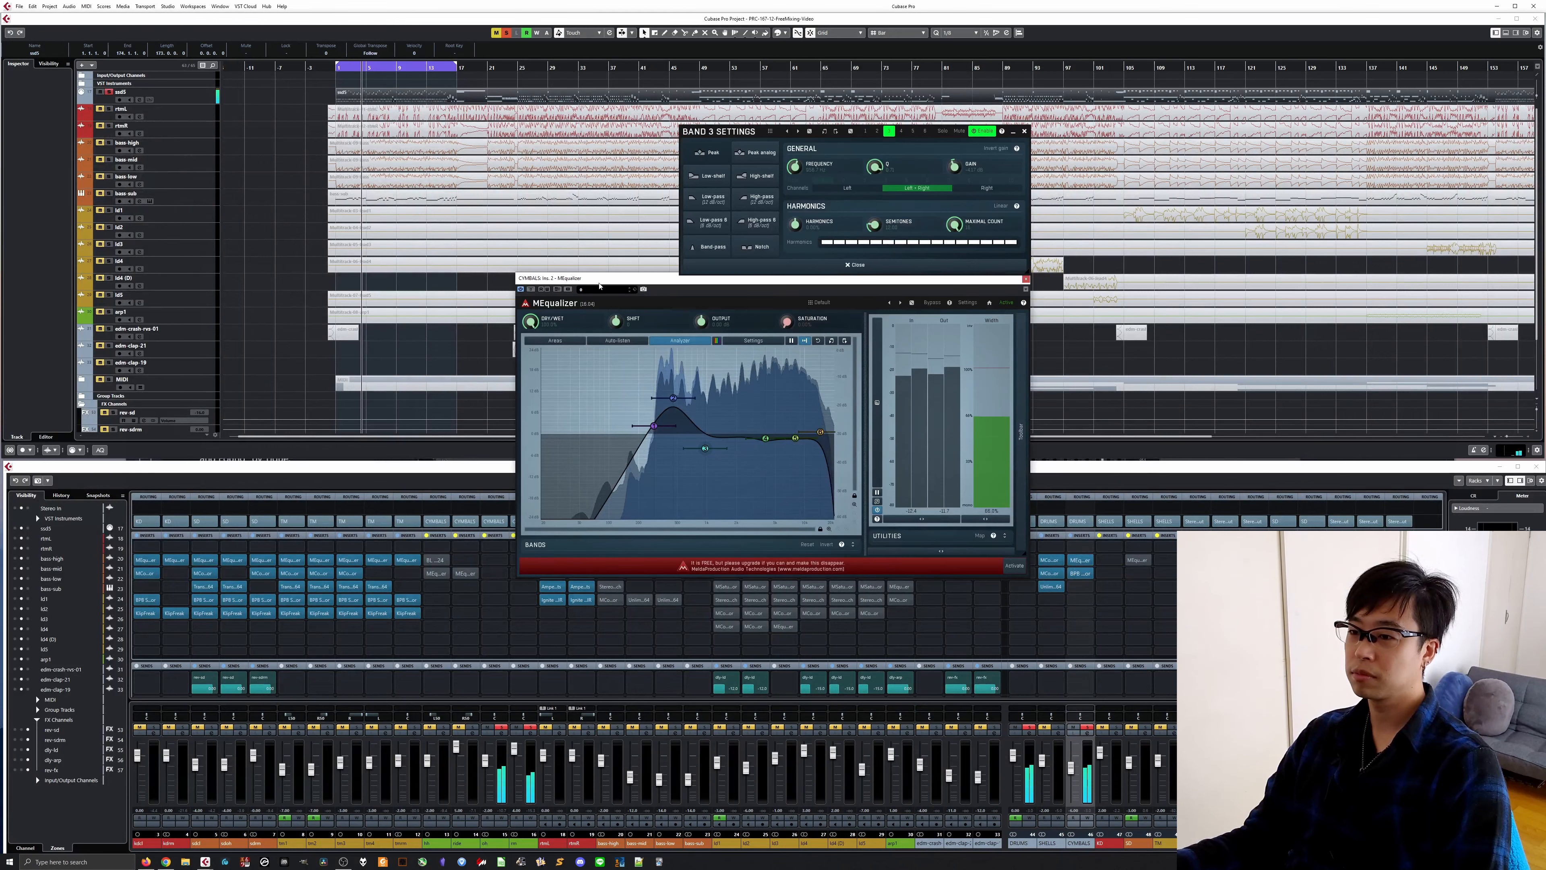
left_click(531, 289)
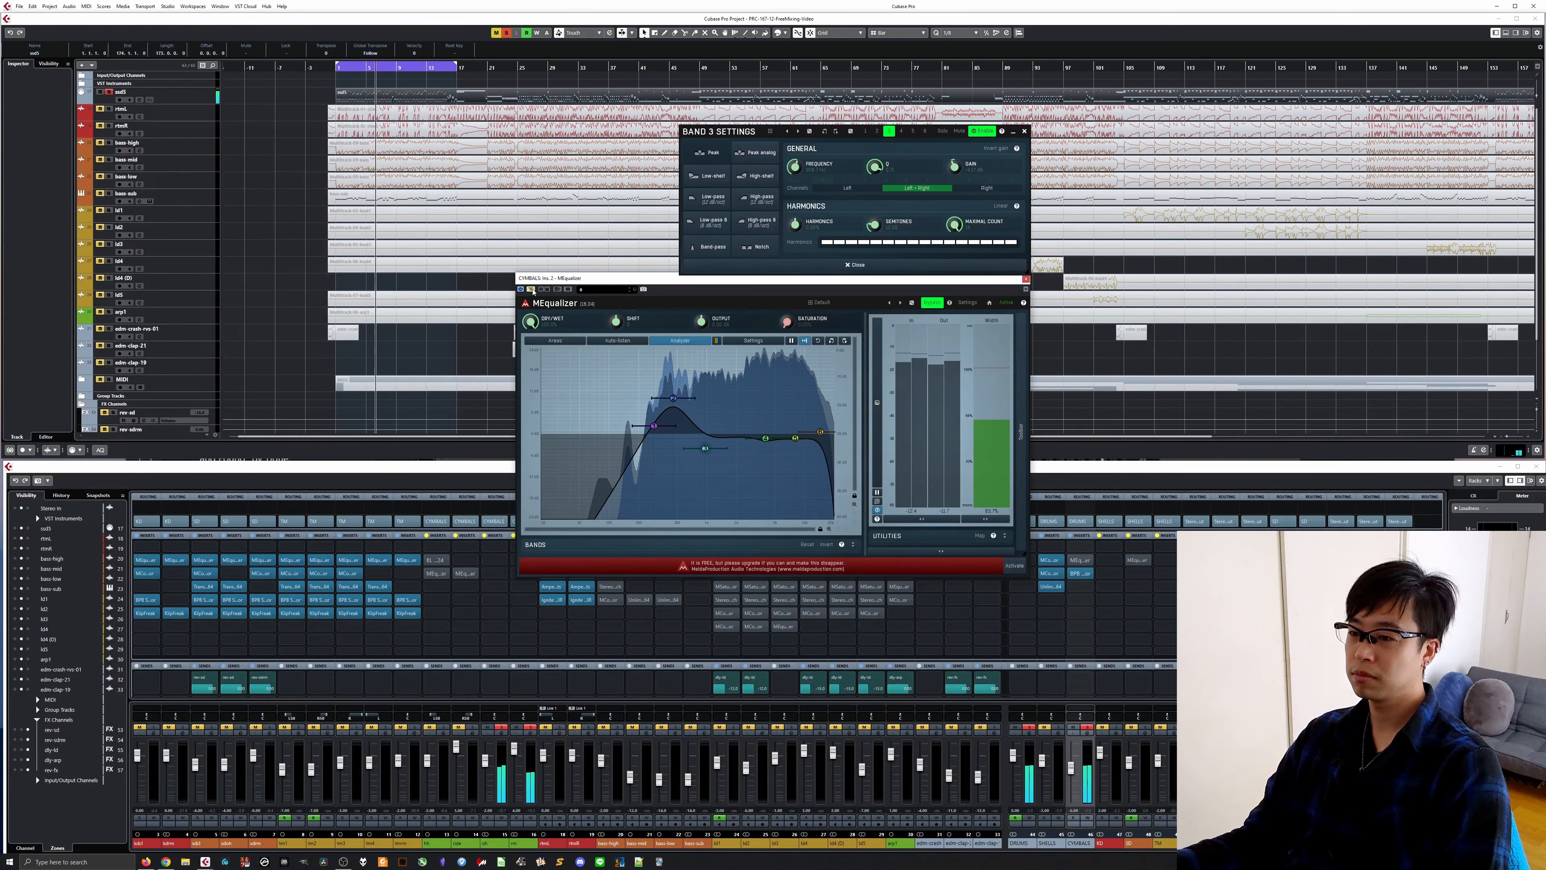
left_click(532, 290)
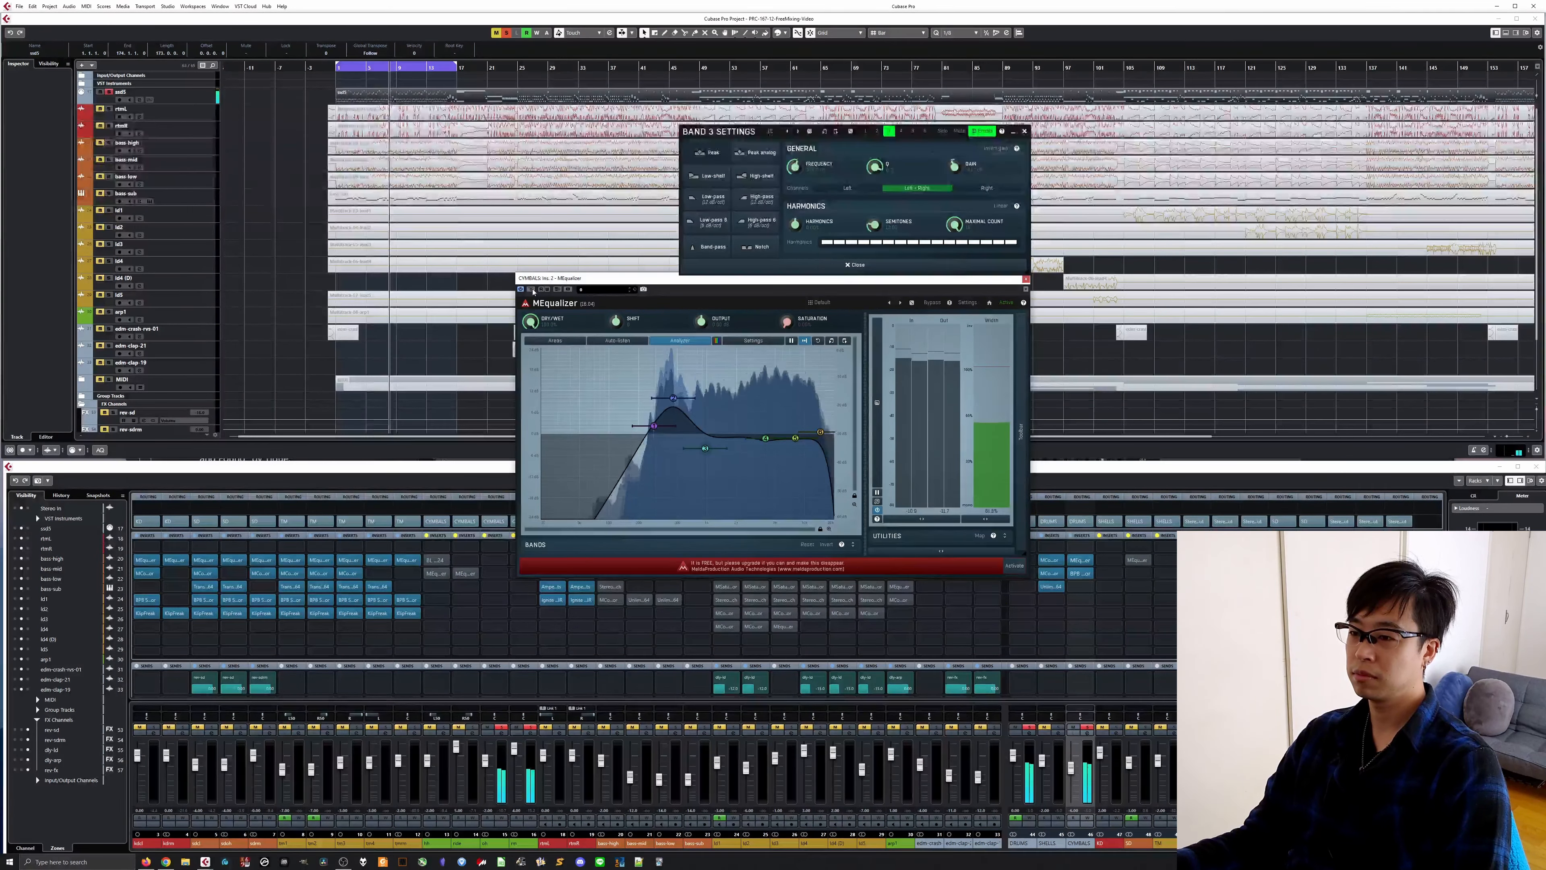
left_click(533, 291)
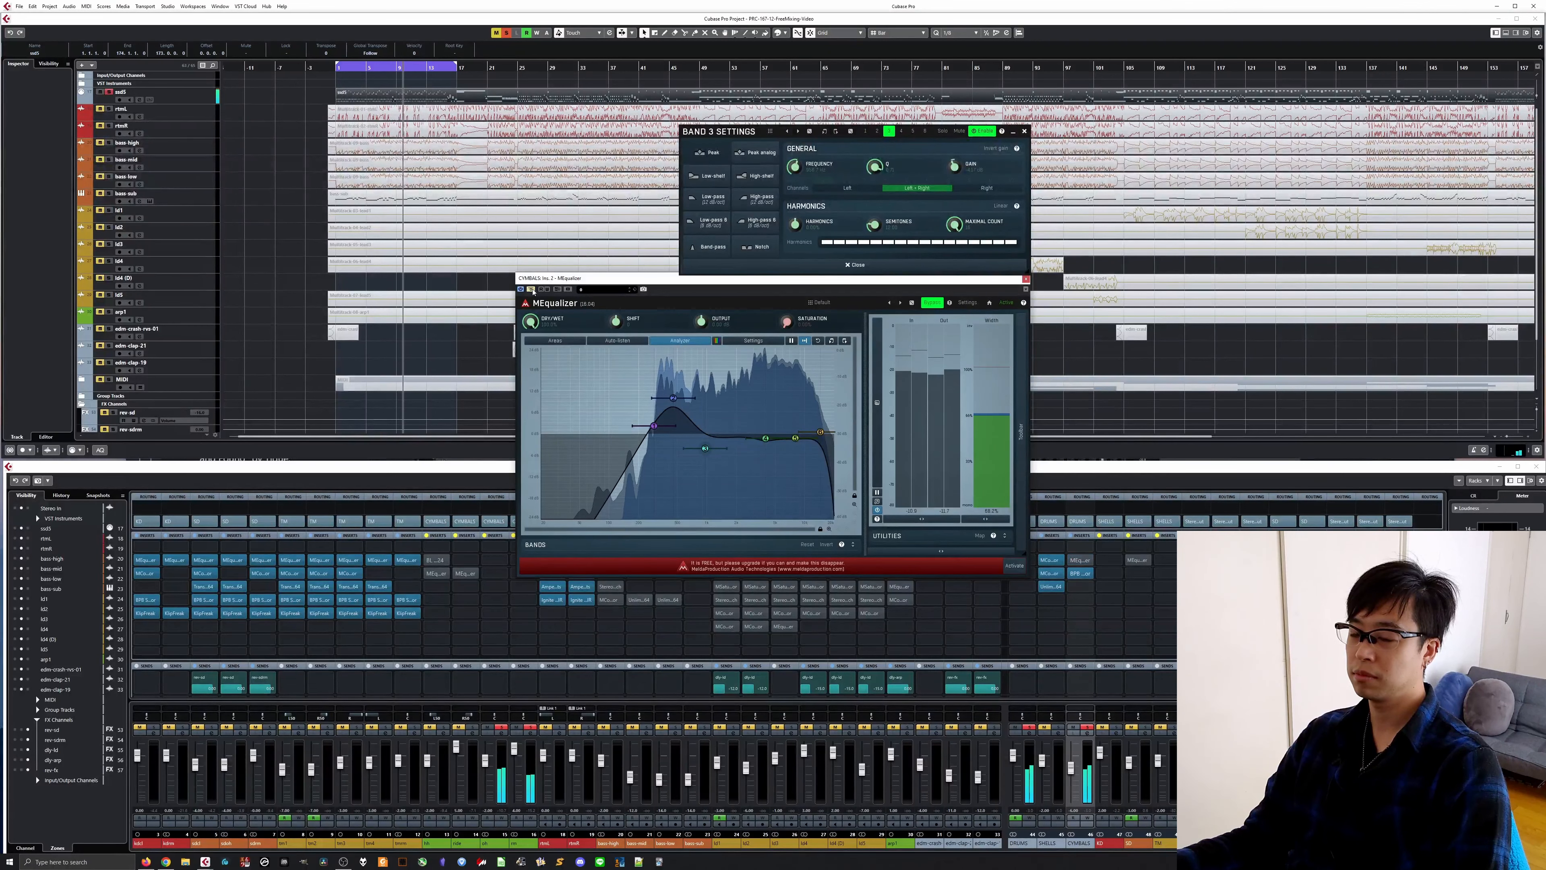
left_click(533, 291)
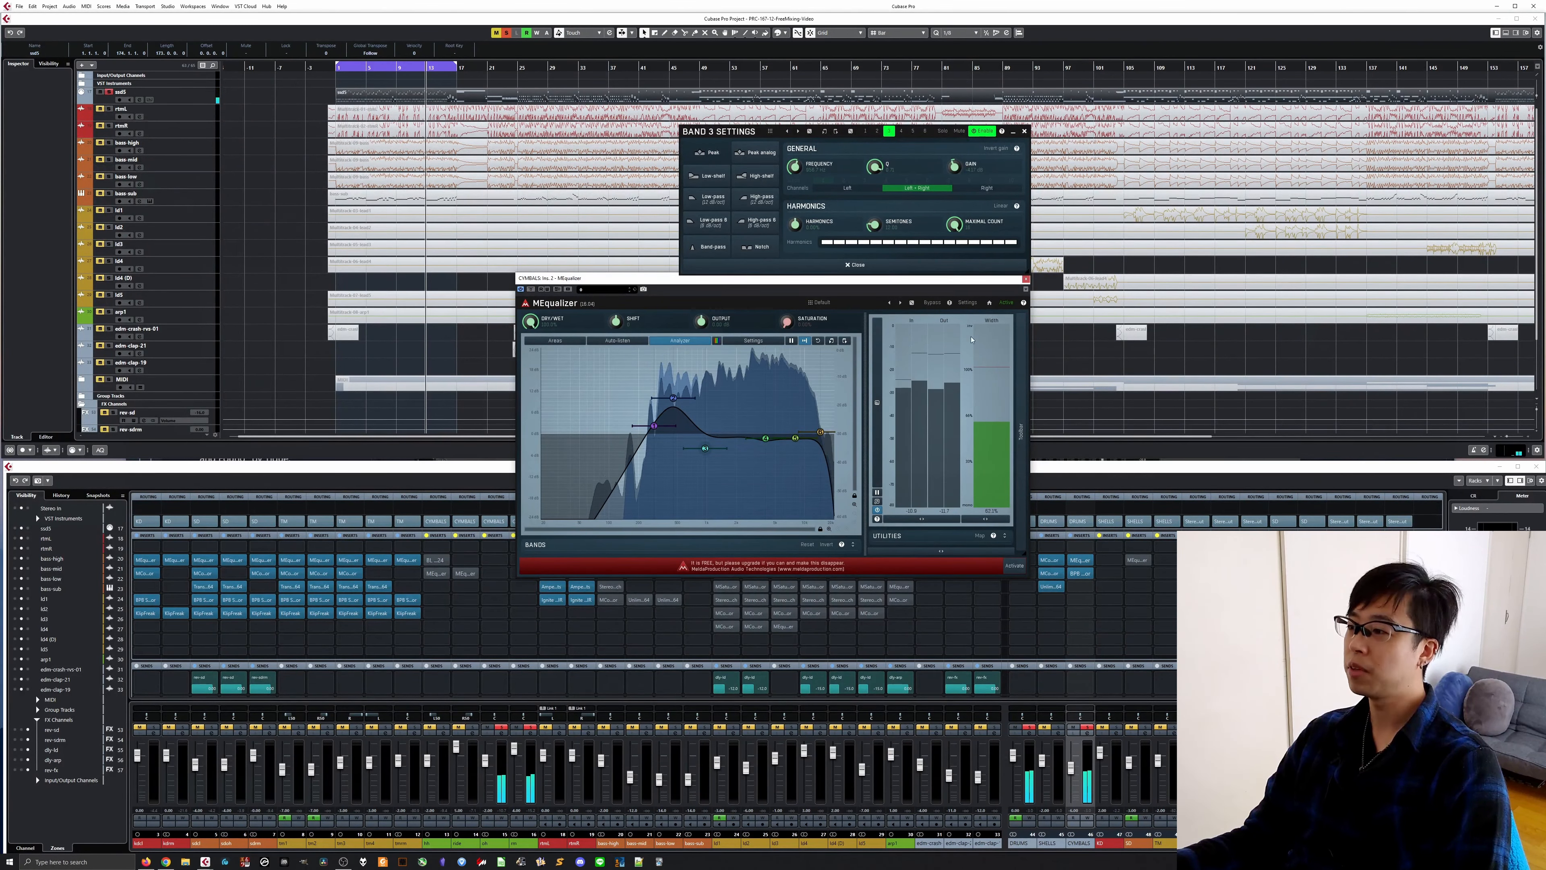
left_click(1025, 279)
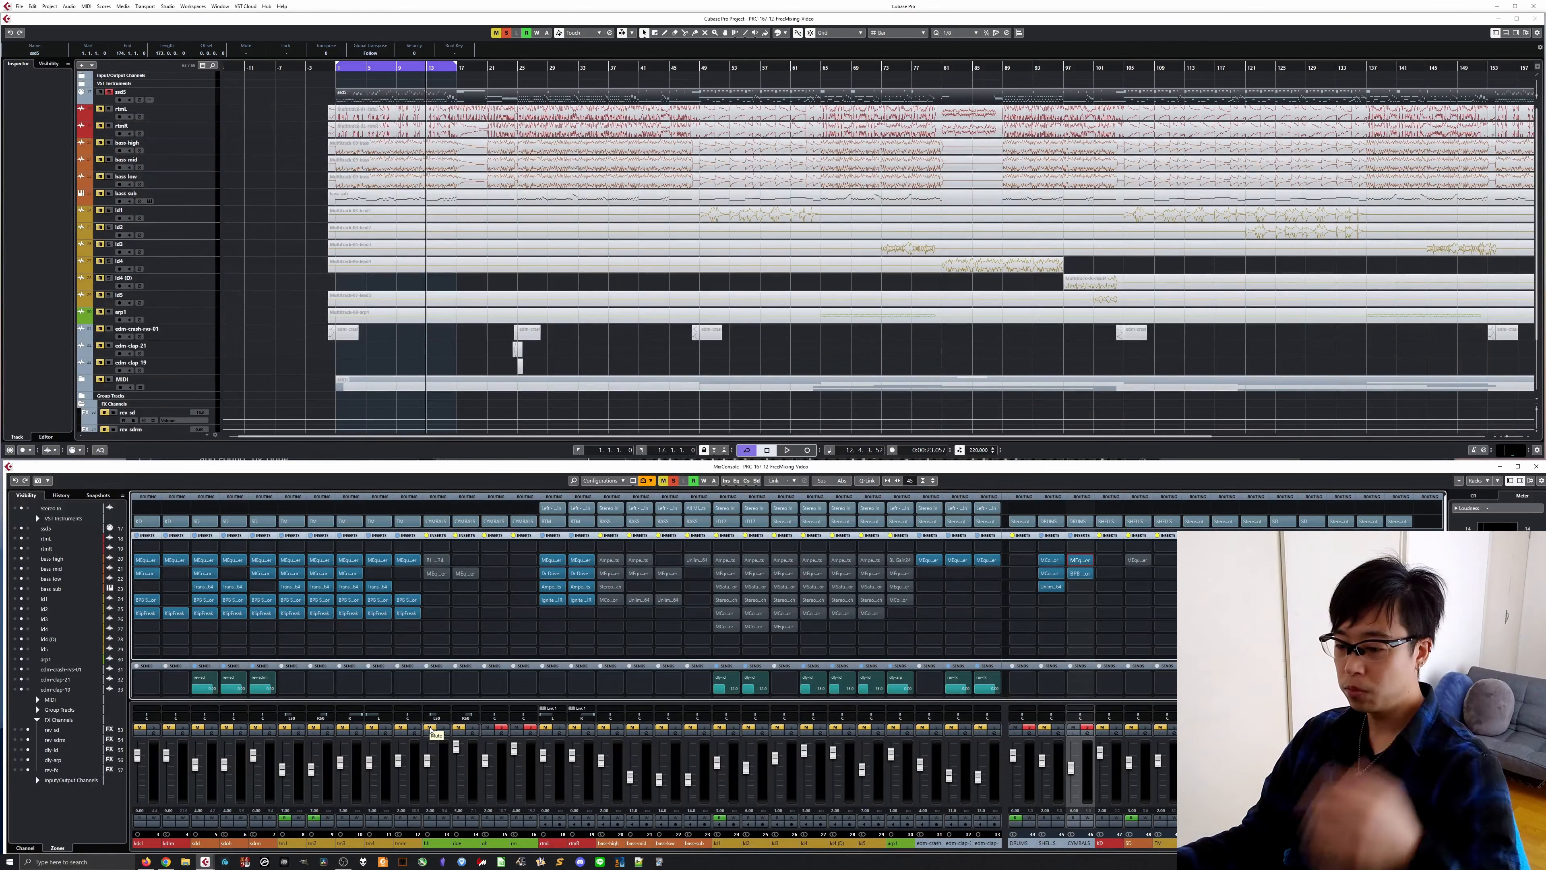
Take the channel just before the ride out of solo, play the loop and bring the ride channel in with its solo
left_click(431, 729)
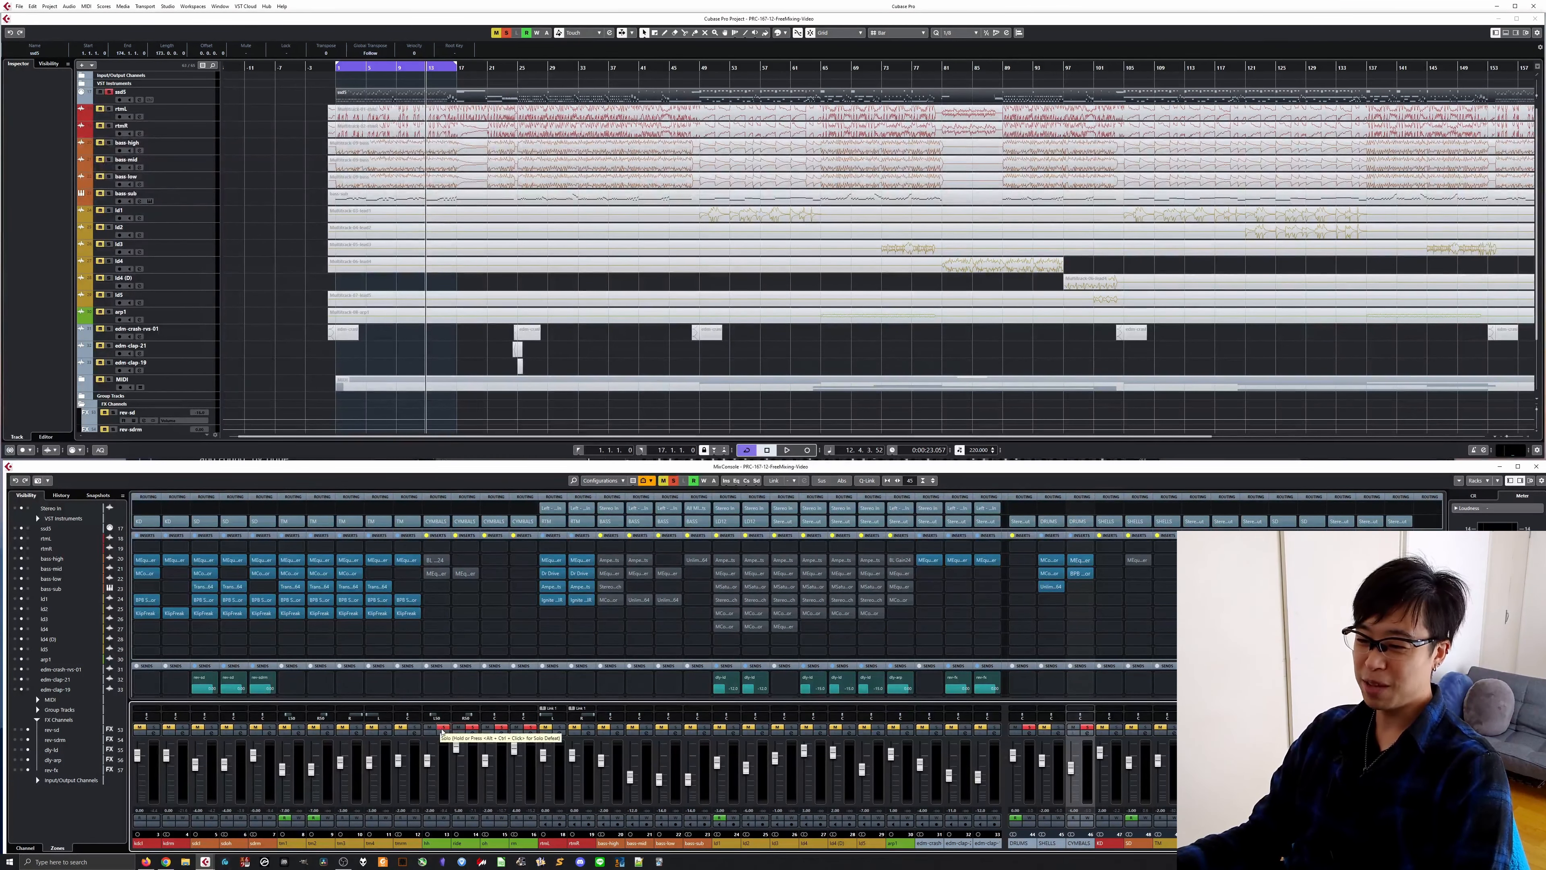
left_click(444, 727)
key("space")
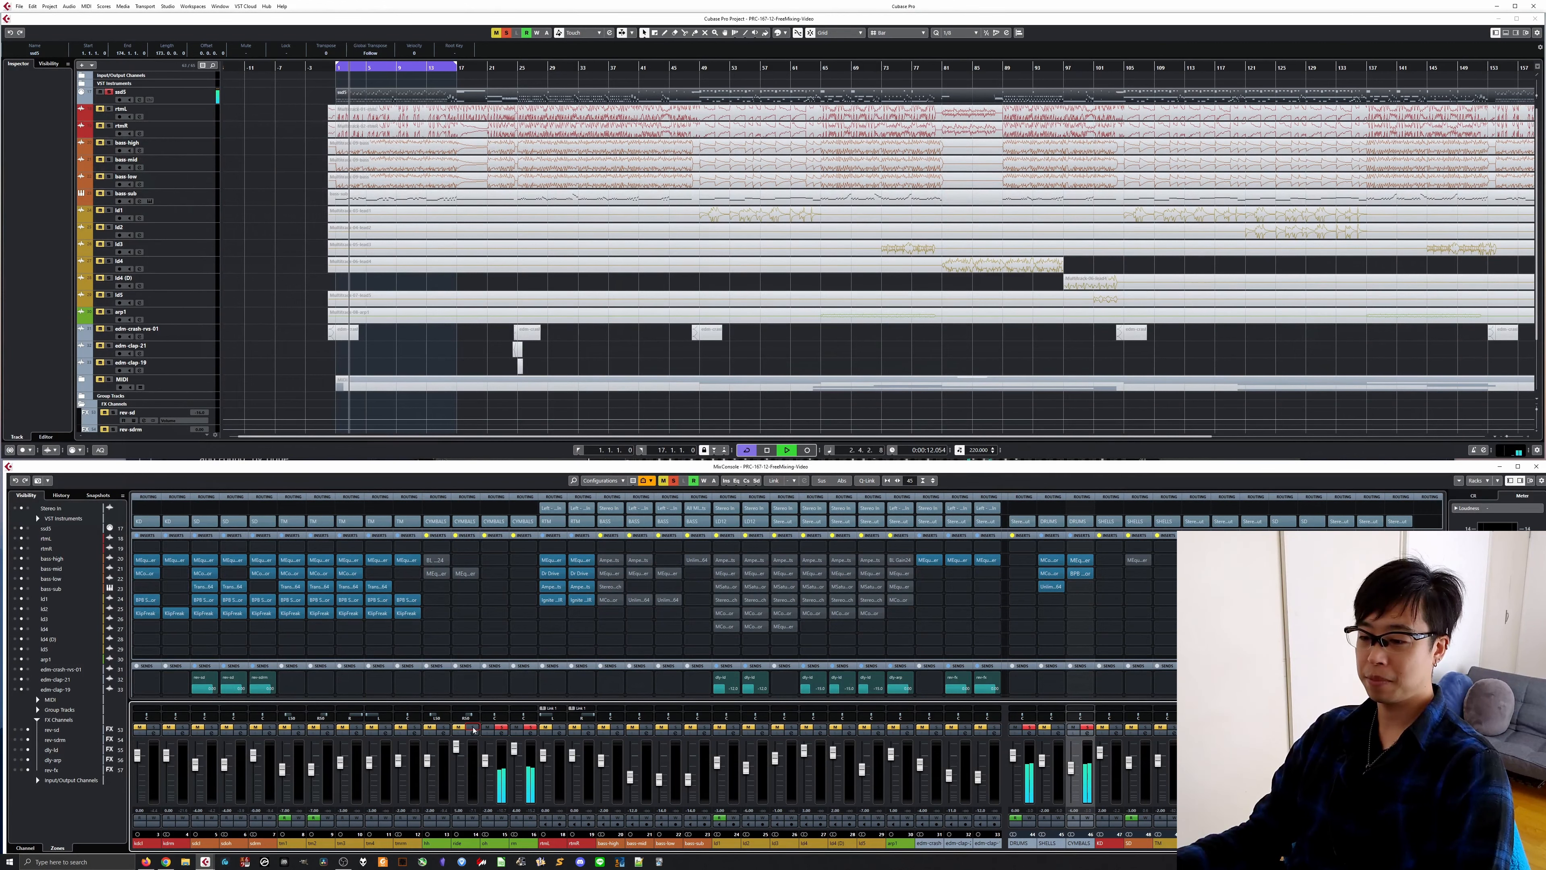
left_click(473, 728)
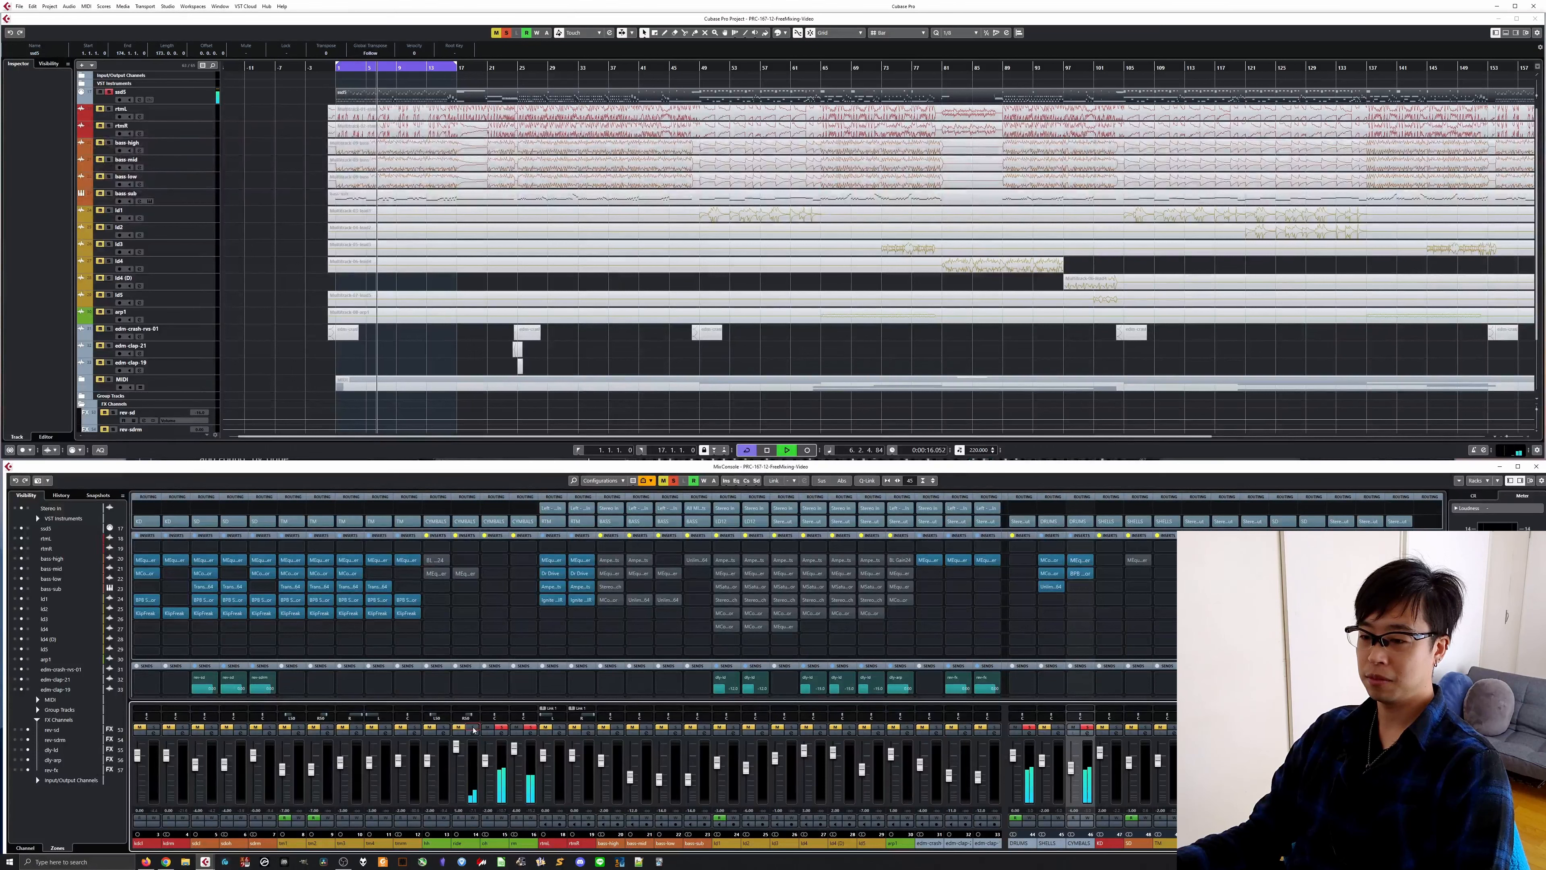
Enable the MEqualizer insert on the ride channel, toggle the ride's solo to compare its contribution, and stop playback
left_click(457, 573)
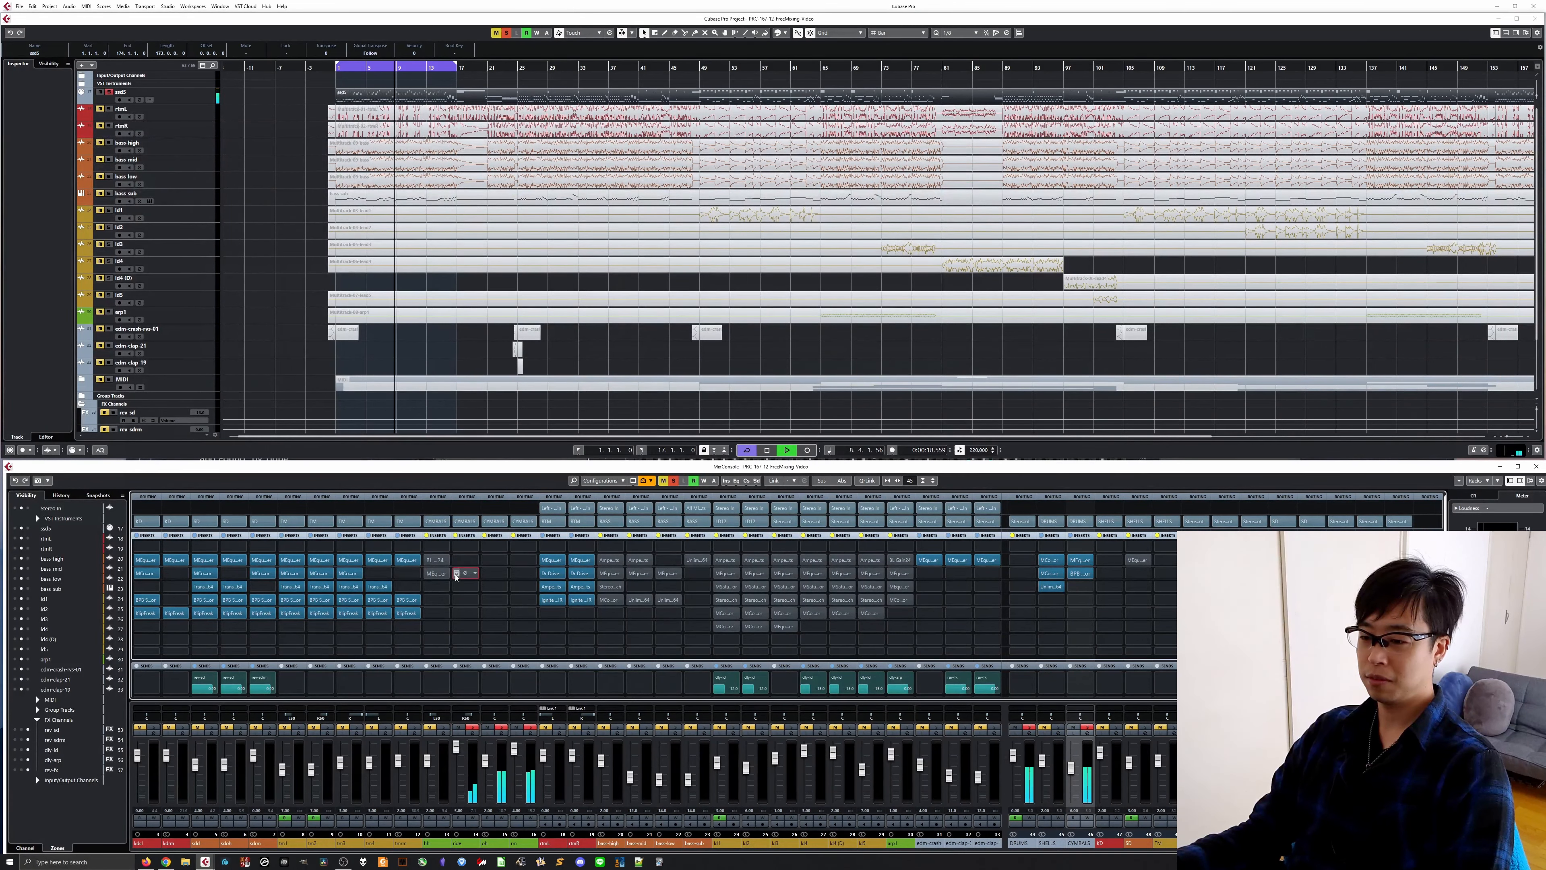
left_click(472, 729)
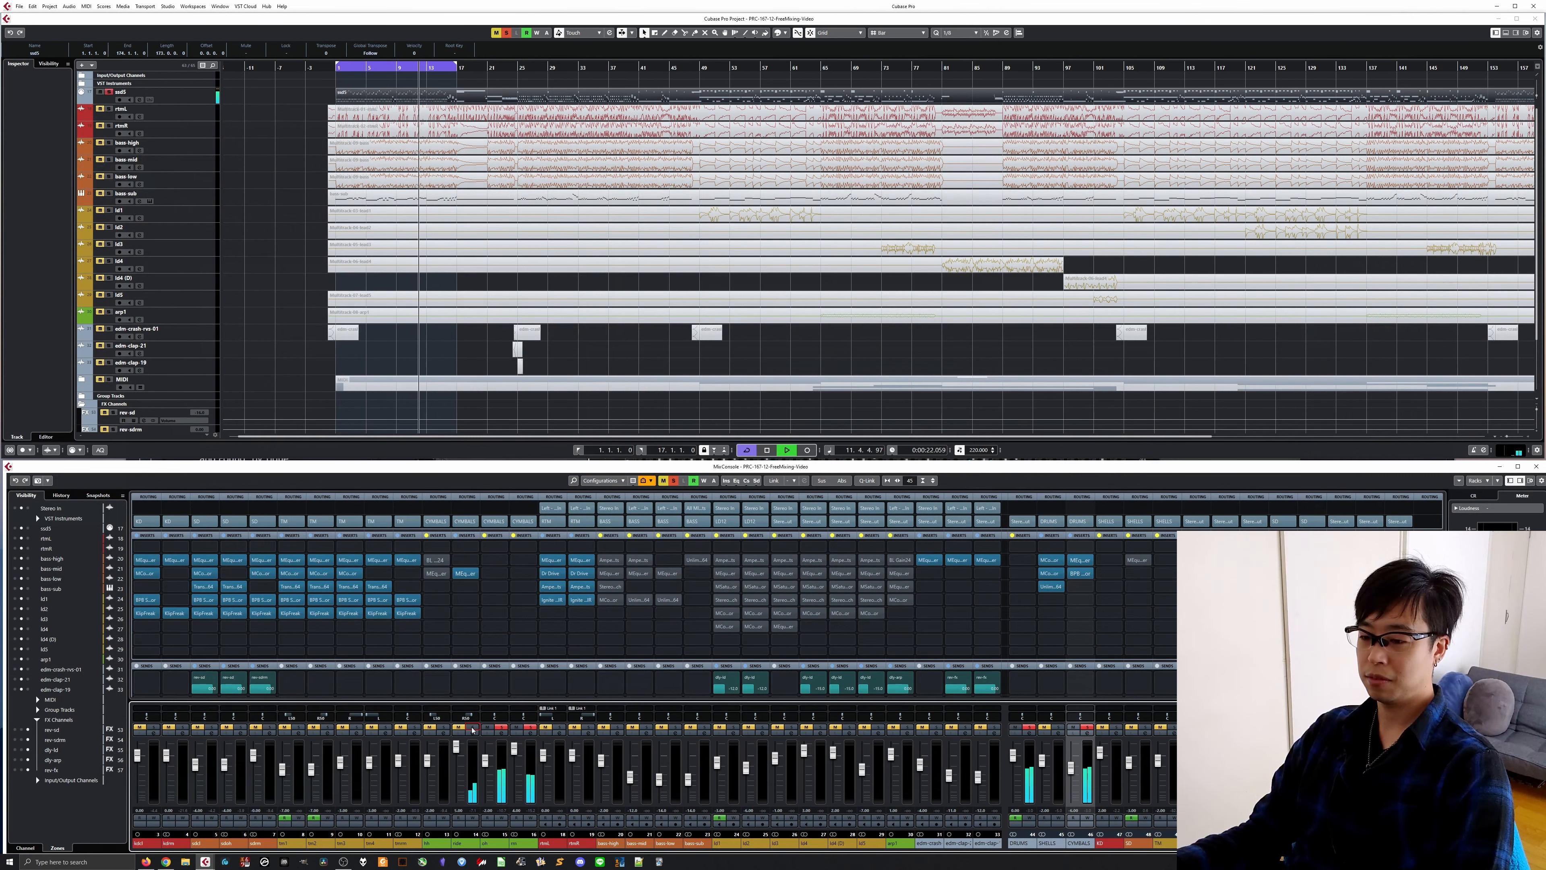
left_click(472, 729)
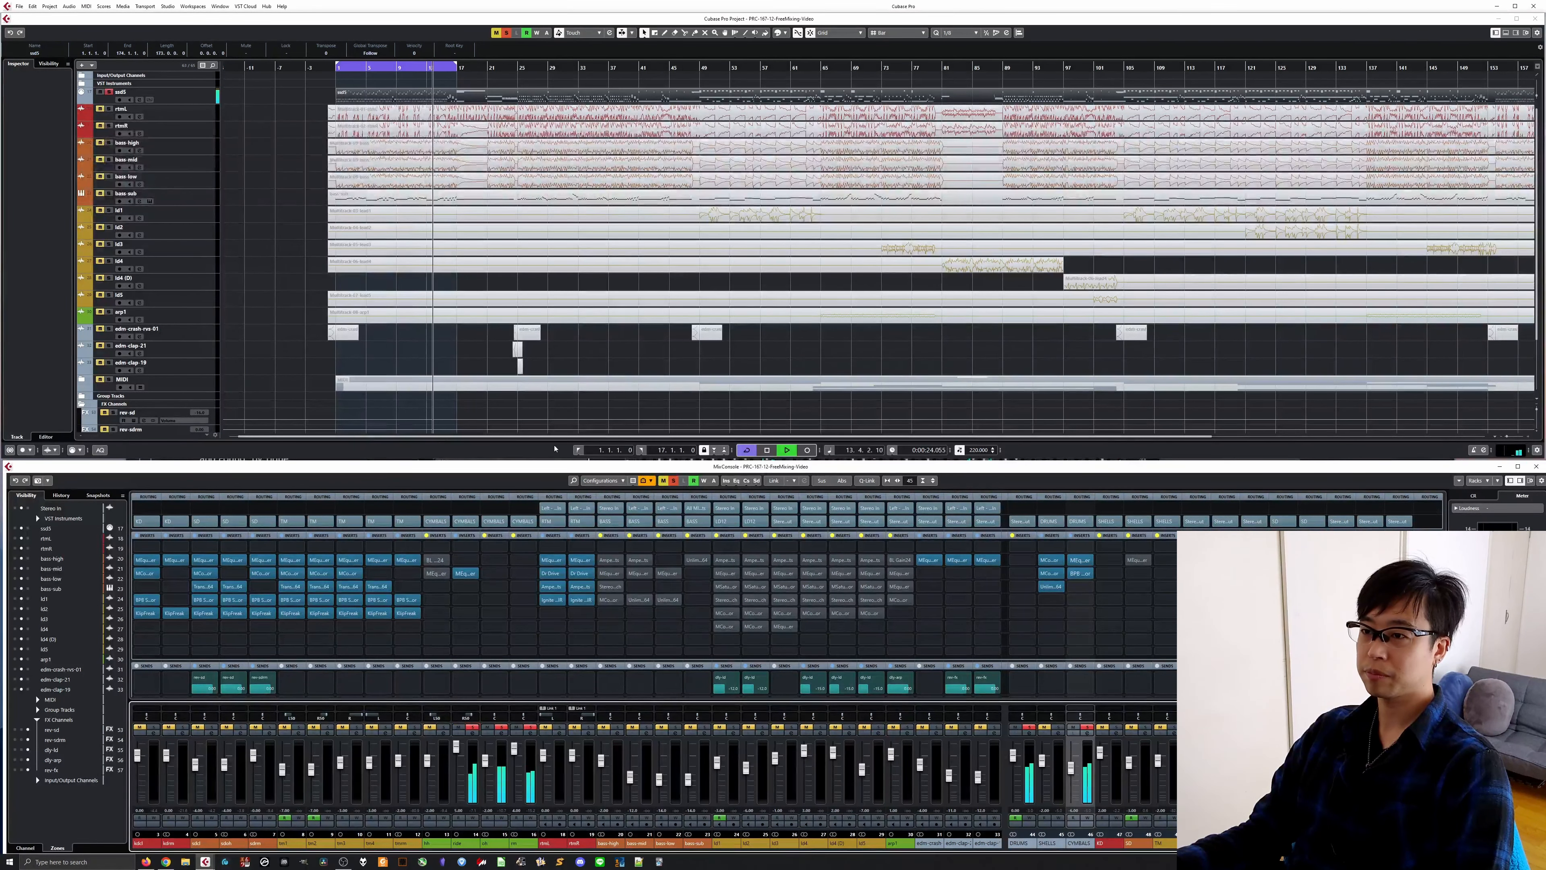
key("space")
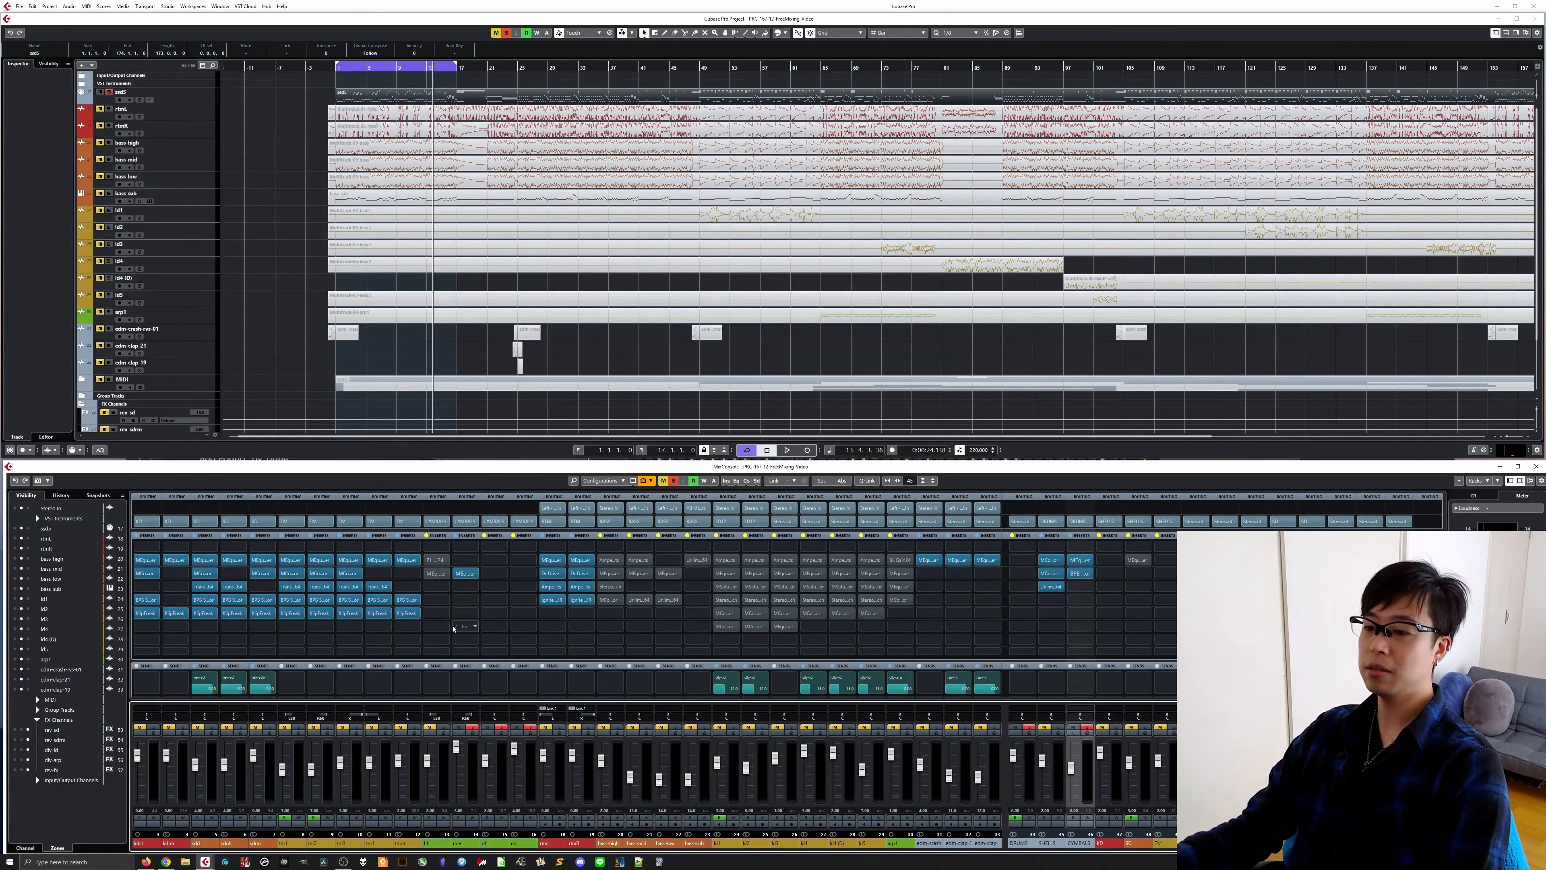
Open the ride channel's MEqualizer, play the intro loop and toggle the plug-in's bypass to compare the ride with and without EQ
left_click(462, 576)
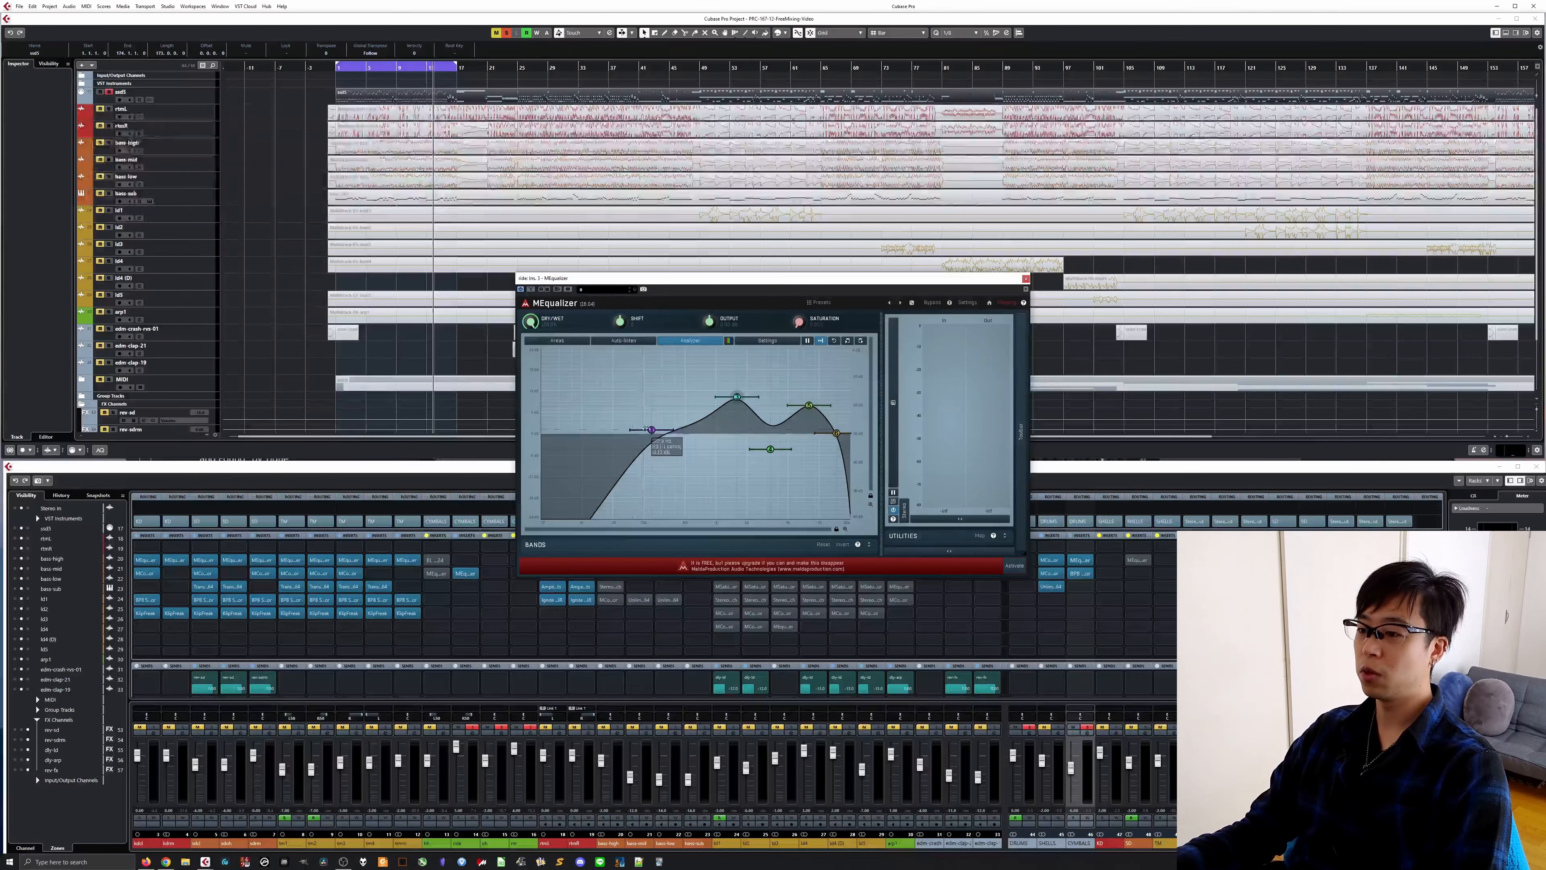
key("space")
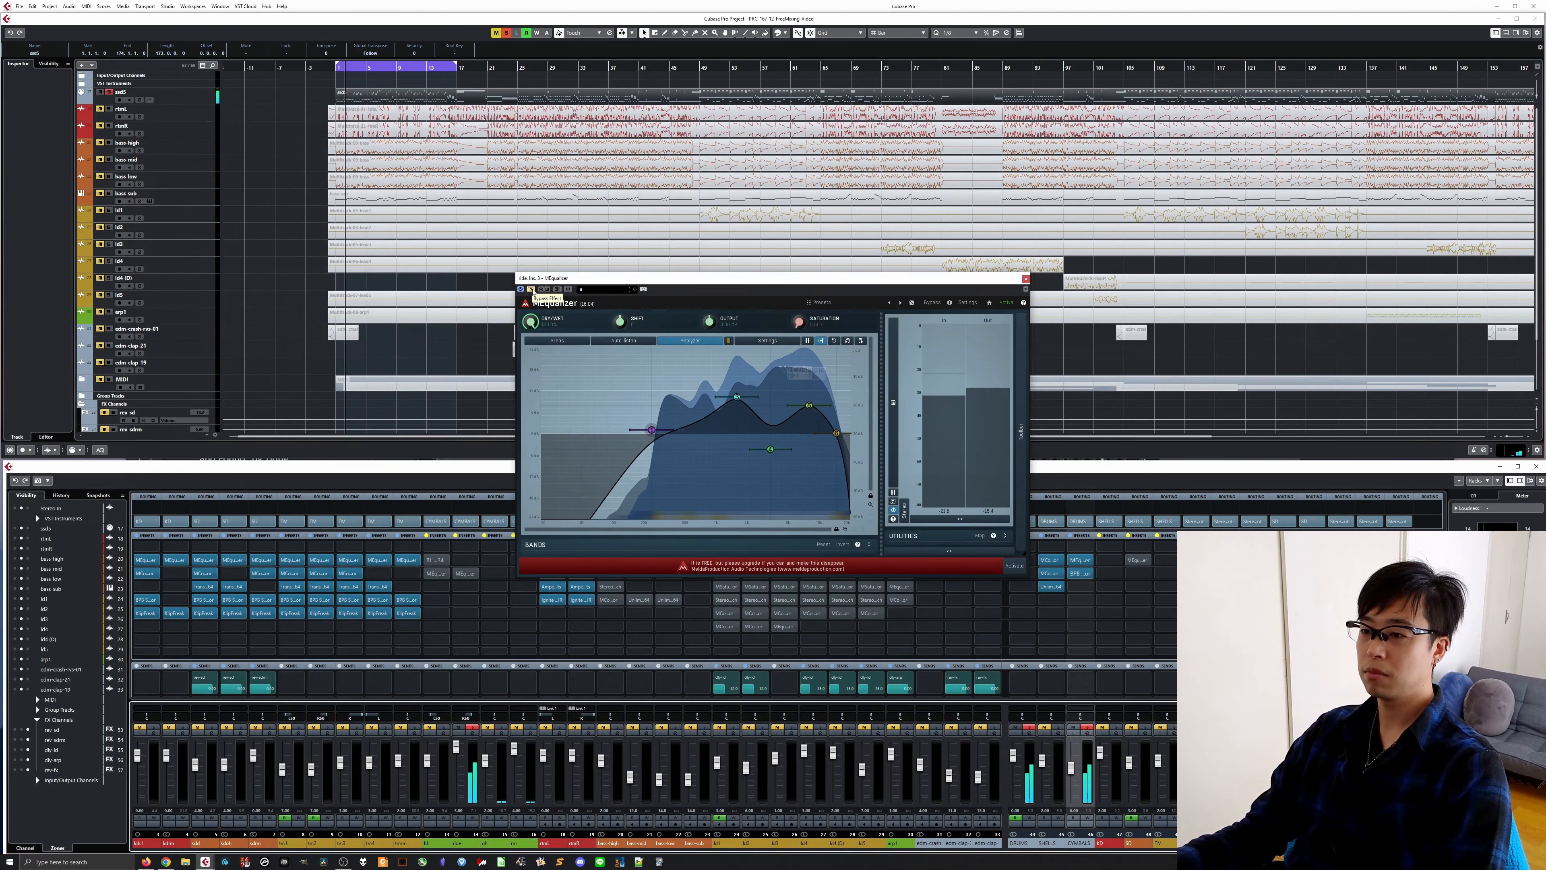
left_click(533, 291)
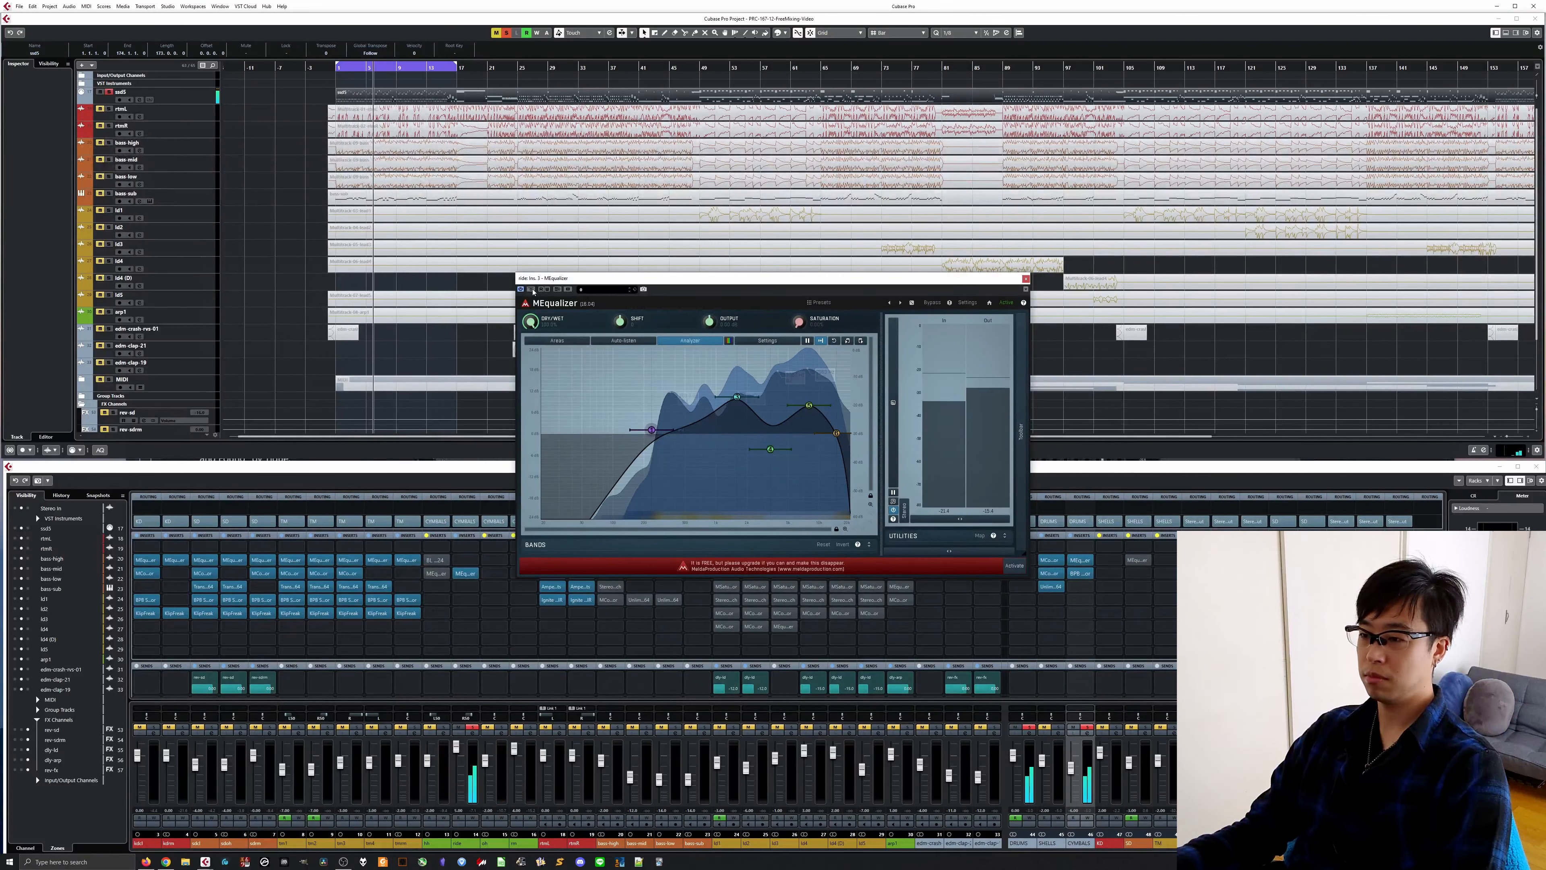
left_click(533, 291)
left_click(533, 291)
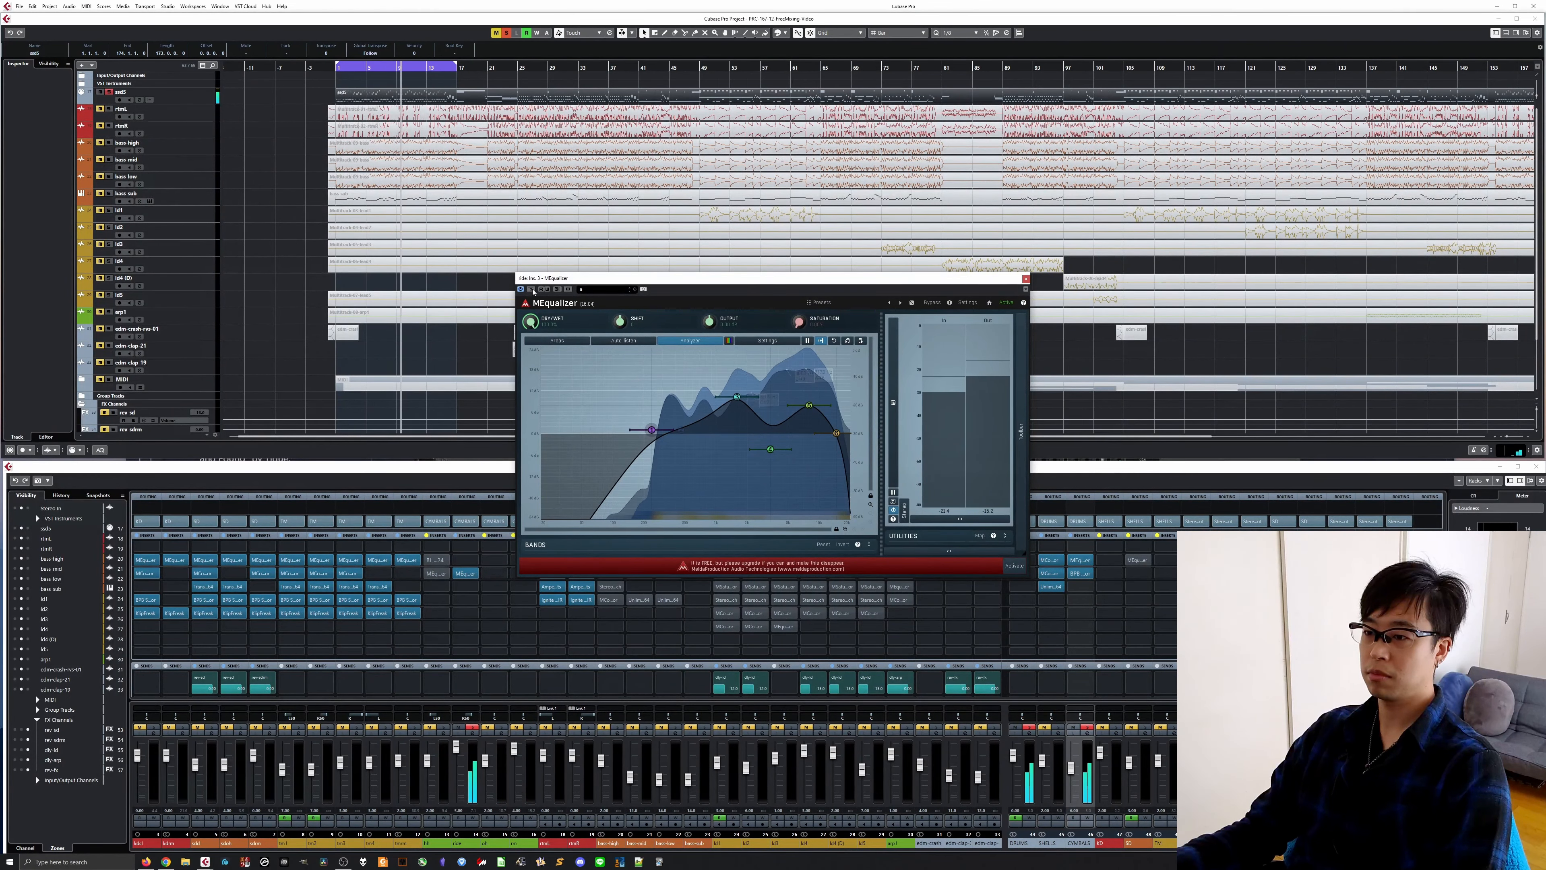
left_click(532, 291)
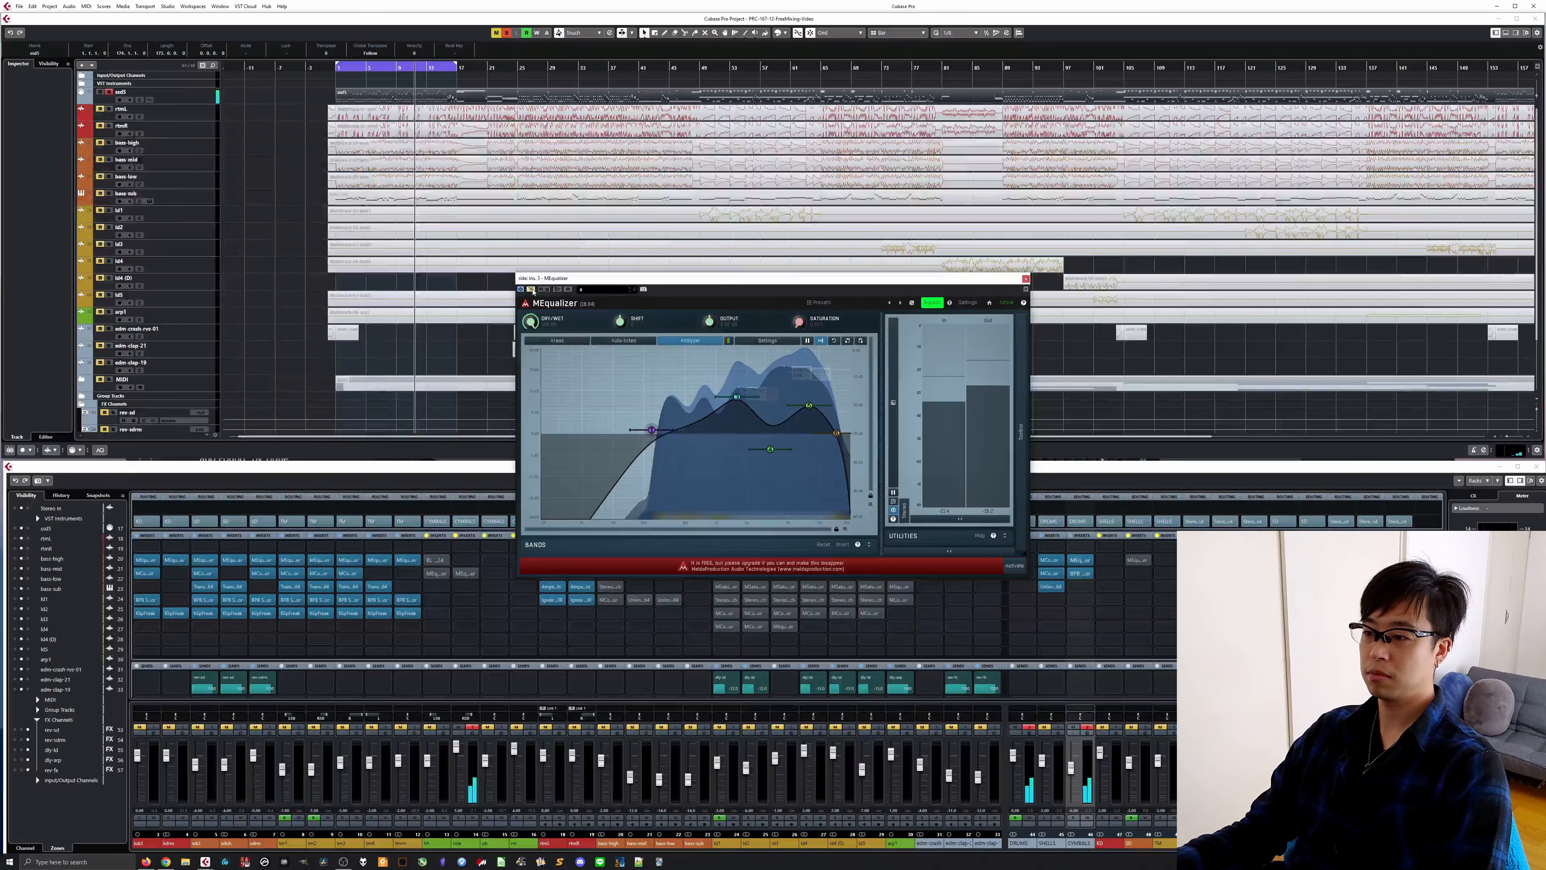
left_click(533, 291)
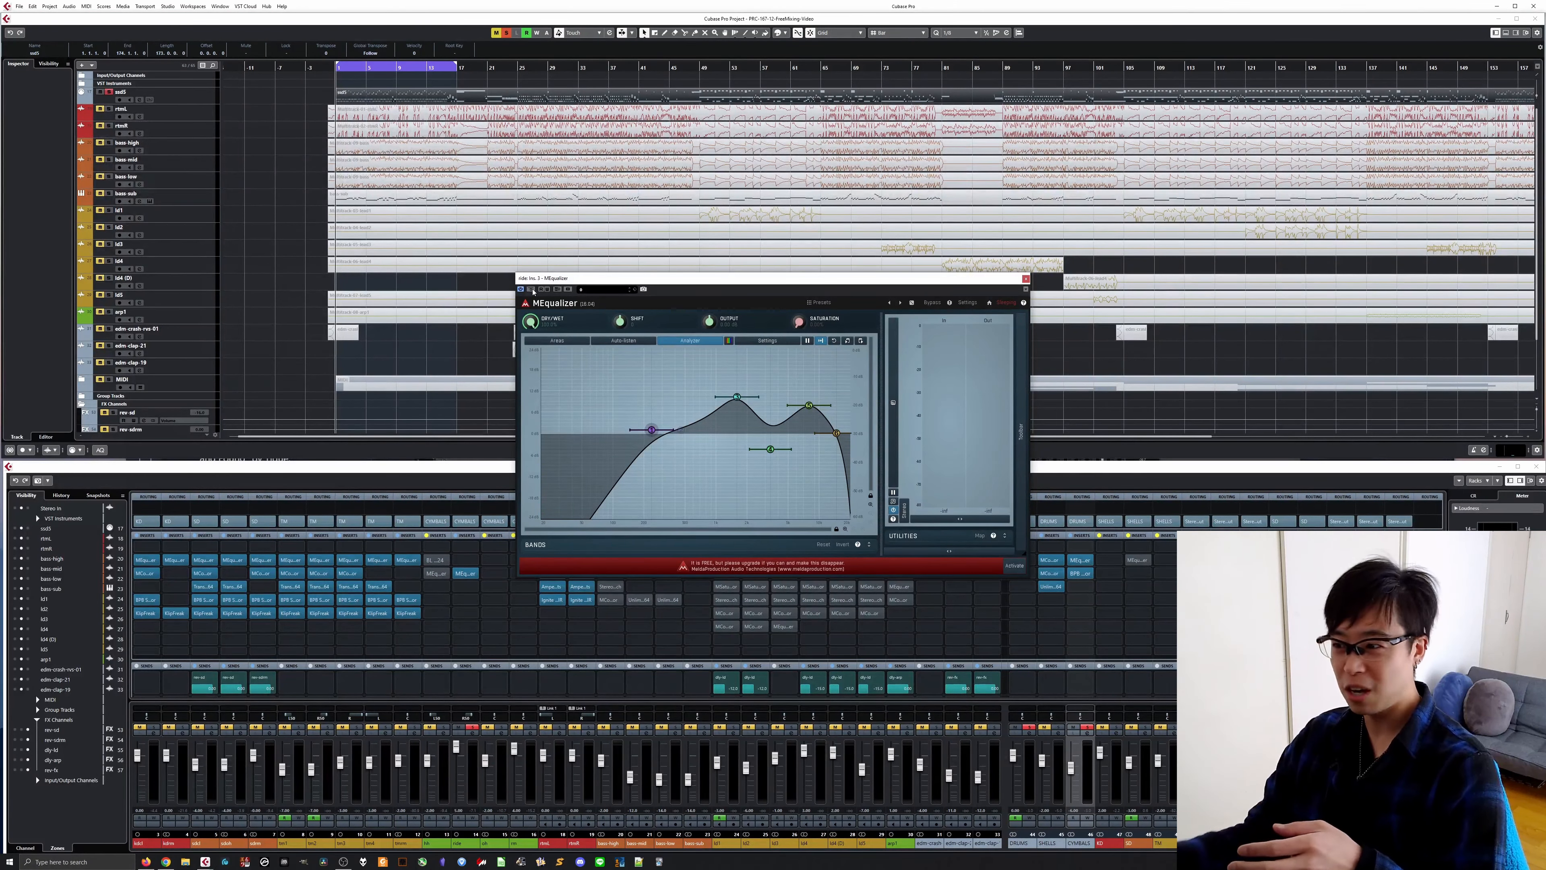
Switch the ride EQ's band 3 boost off and back on during playback to compare its effect
double_click(737, 397)
key("space")
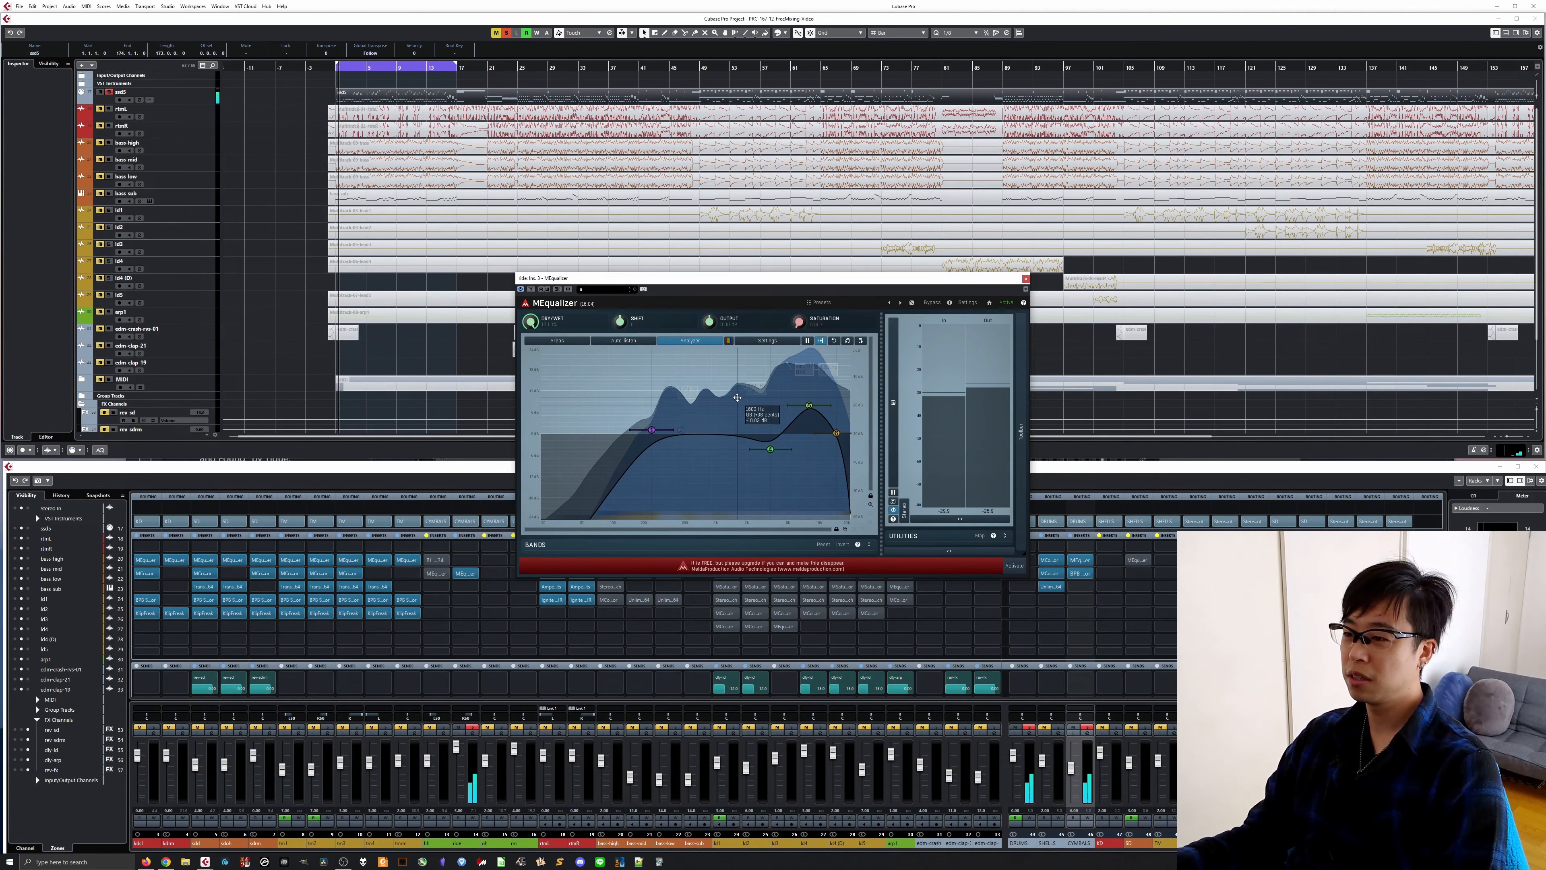
double_click(737, 398)
mouse_move(737, 397)
left_mouse_down()
mouse_move(740, 376)
mouse_move(738, 395)
left_mouse_up()
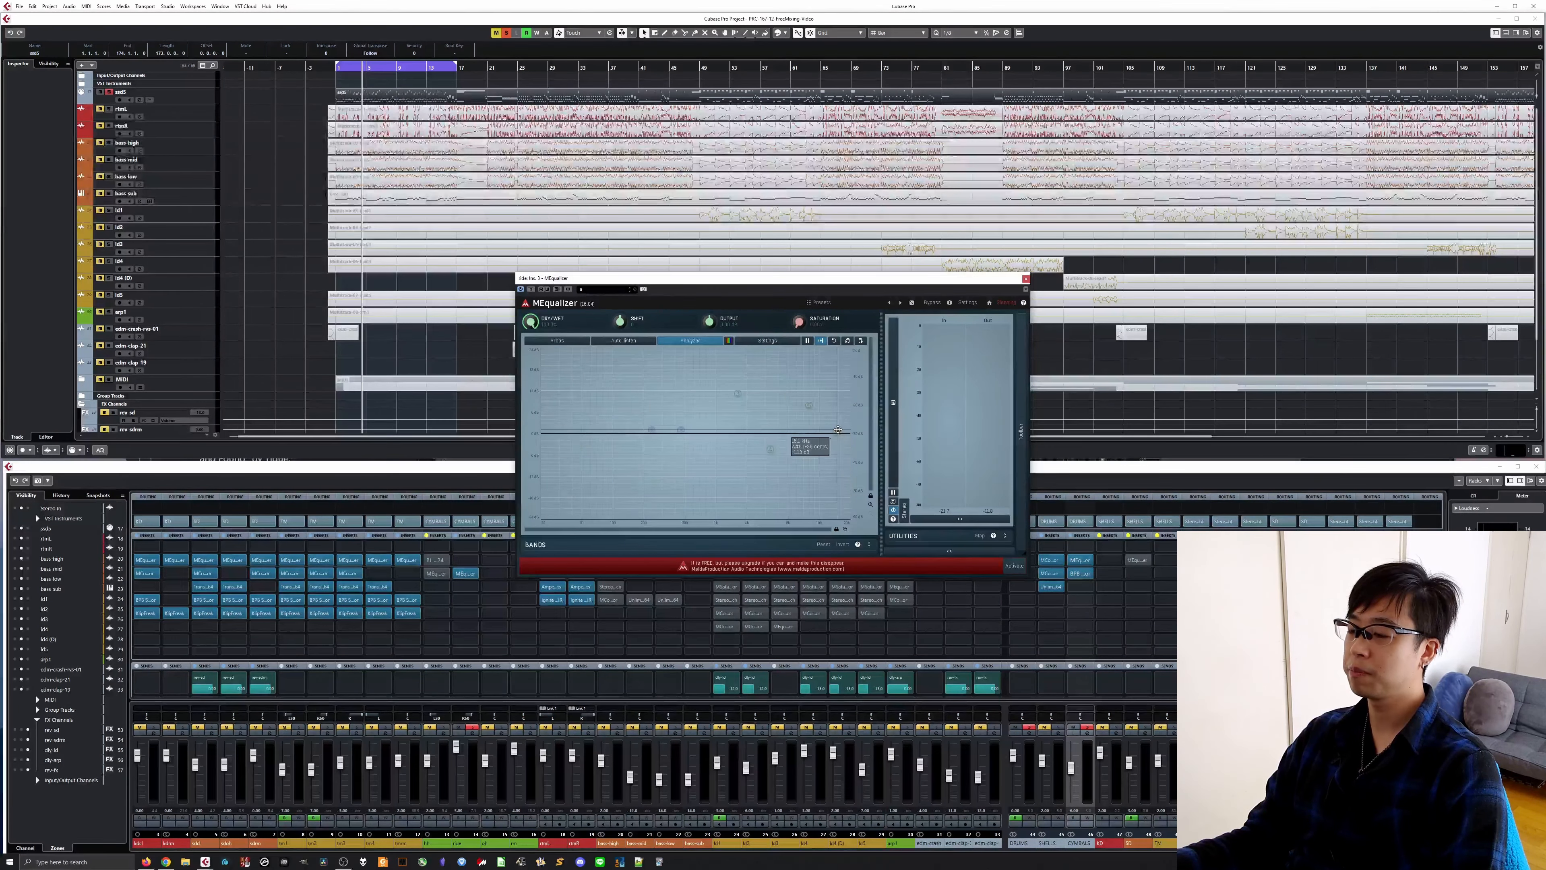
Play the ride with the other EQ bands off, toggle the low-pass band to compare, and enable the high-pass band
key("space")
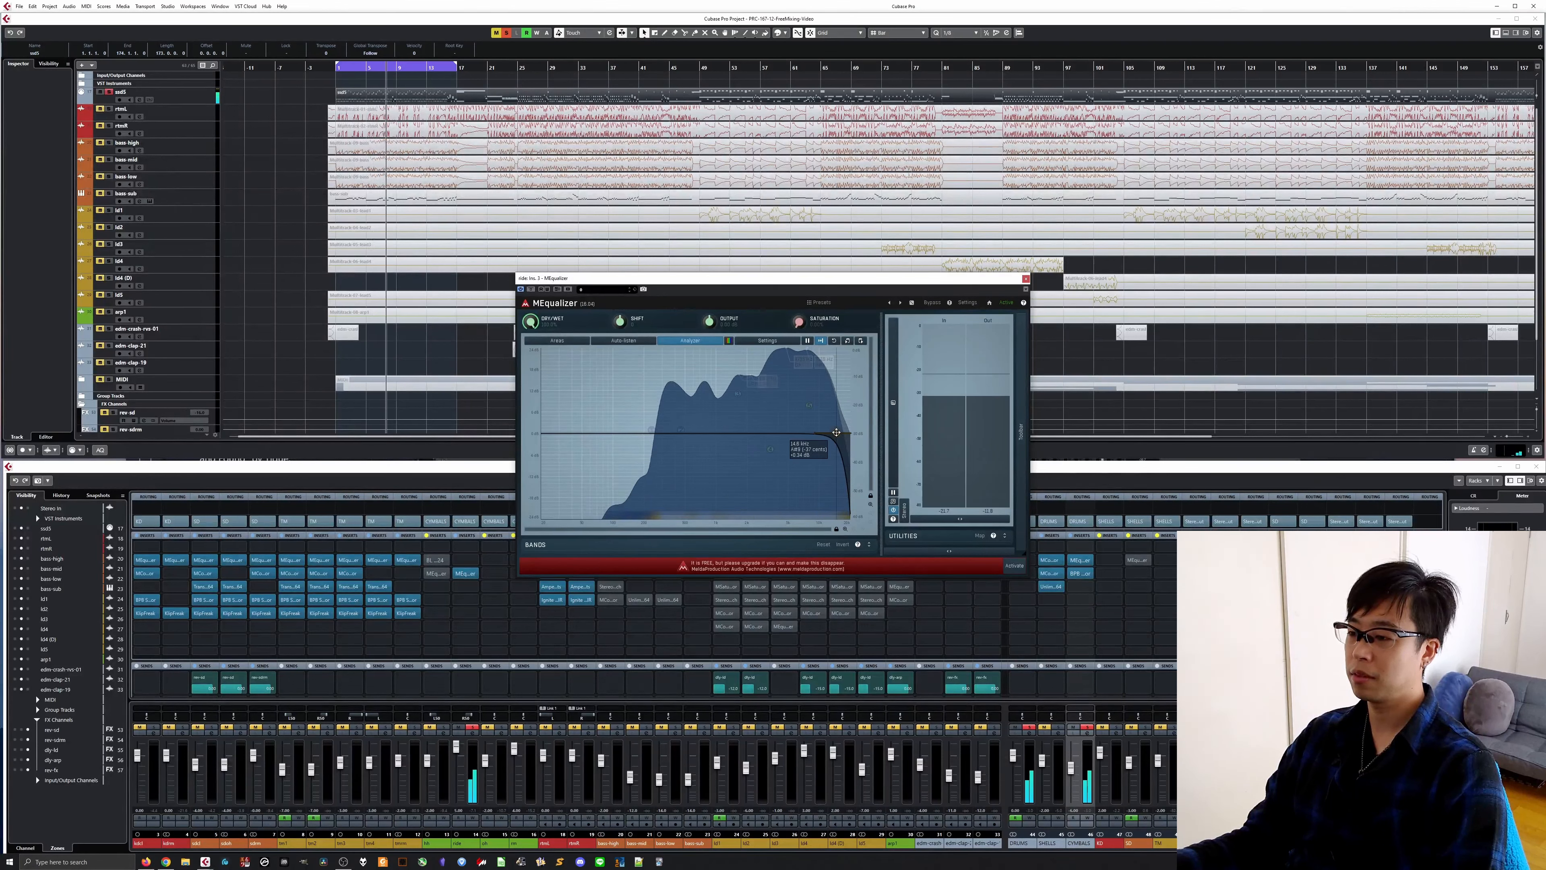
double_click(837, 432)
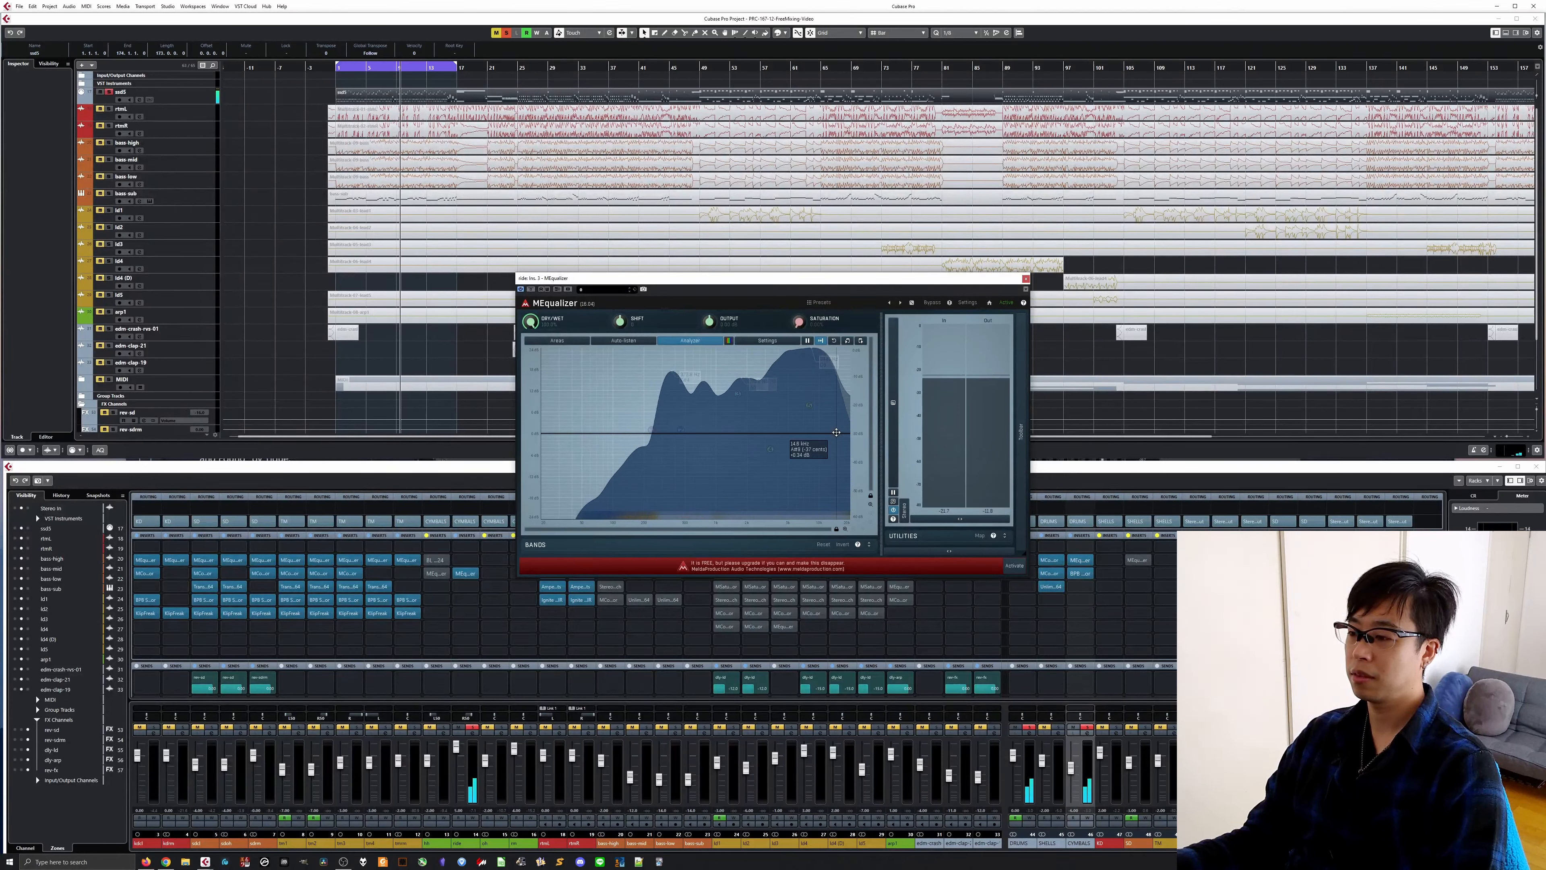
double_click(837, 433)
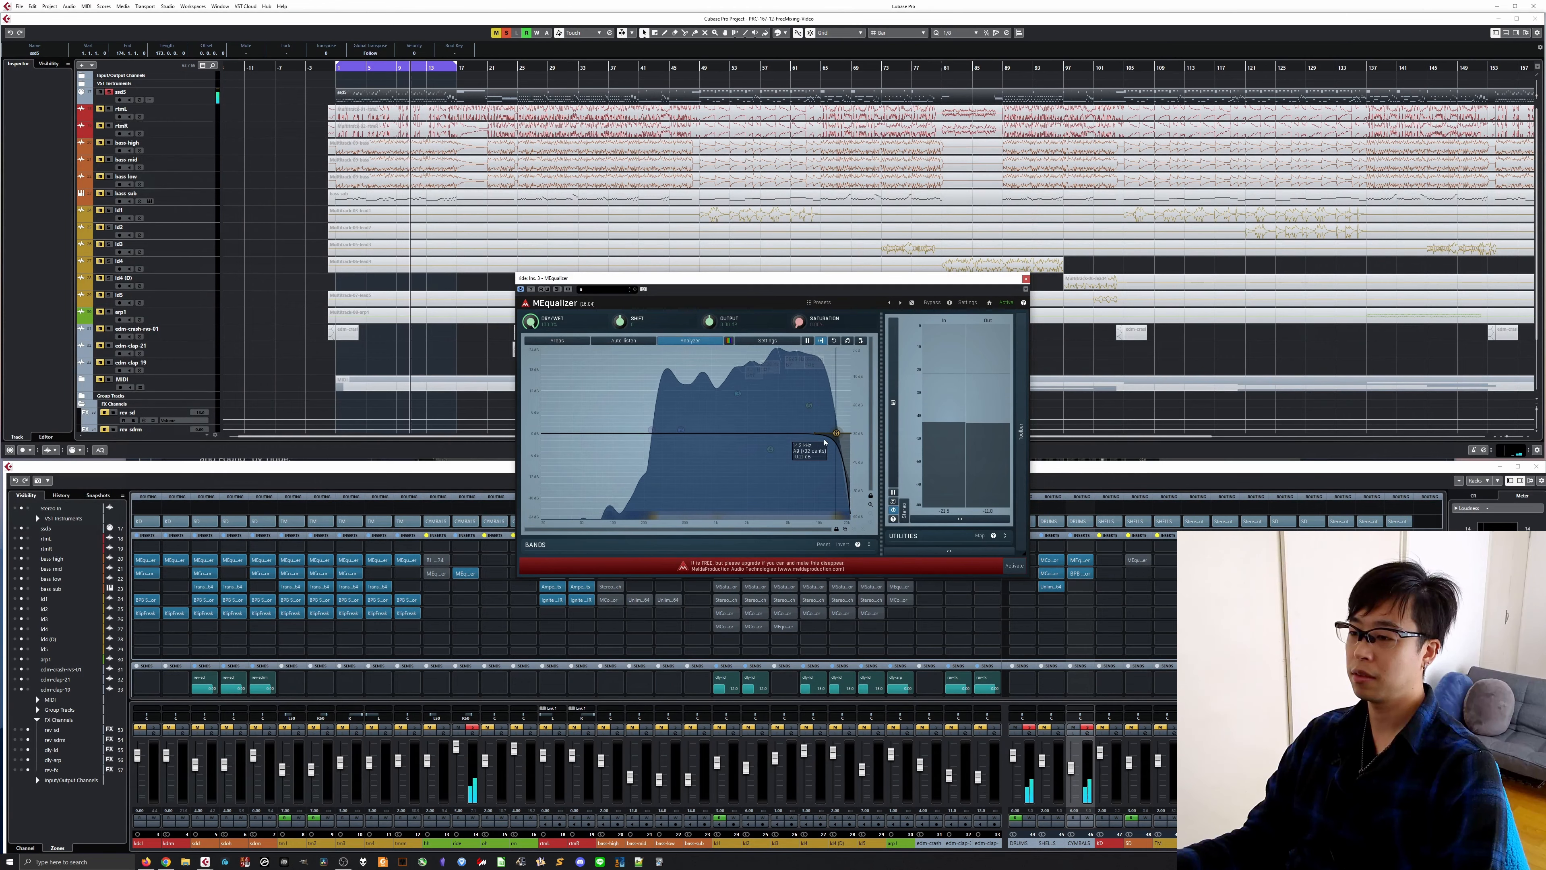
double_click(652, 429)
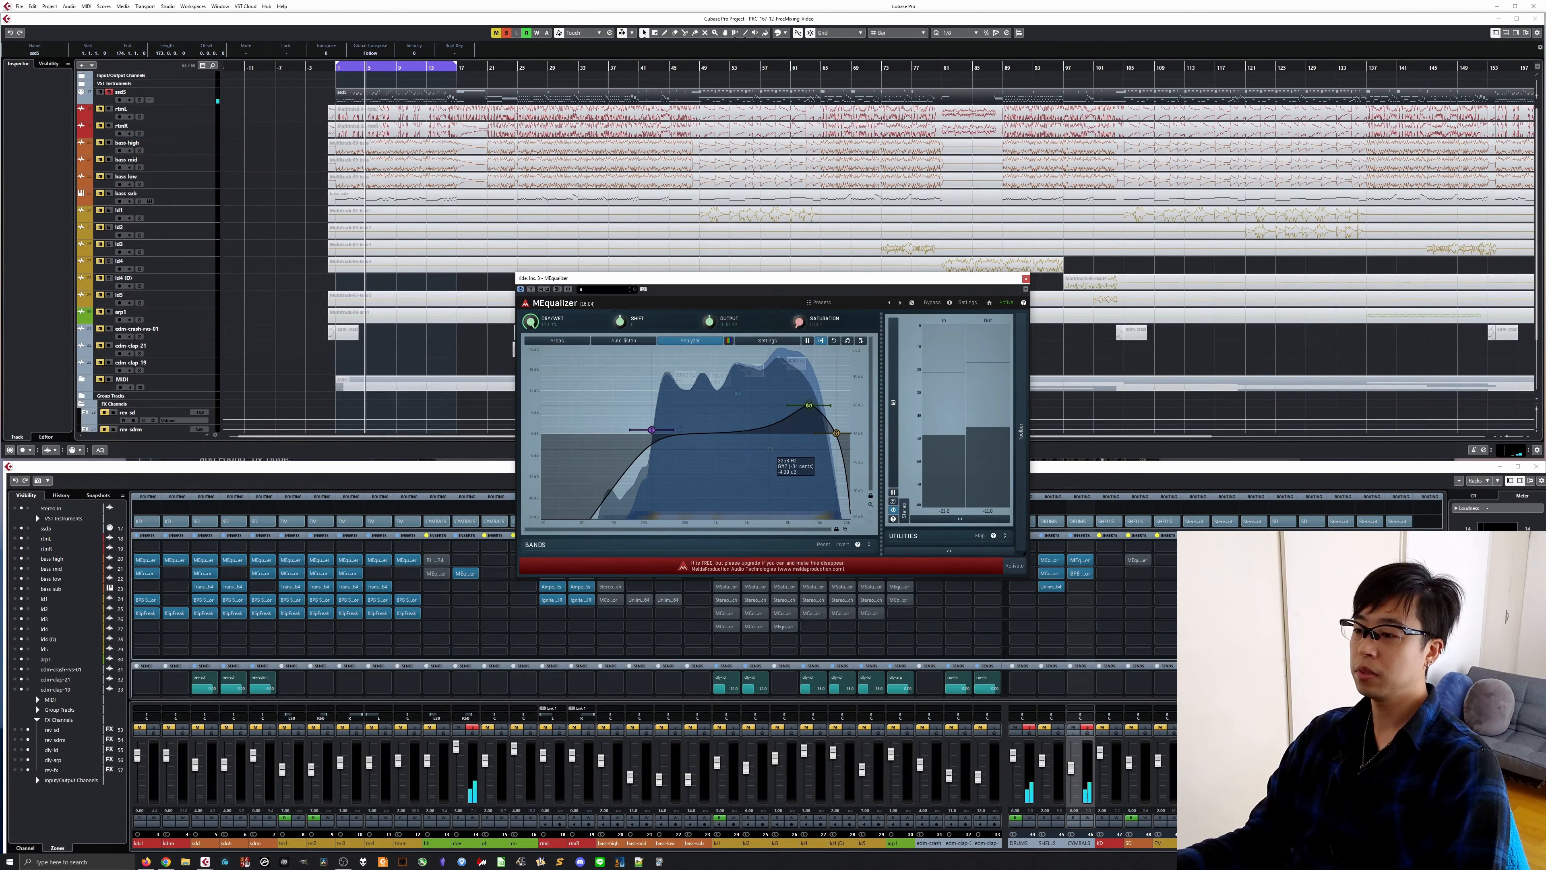
Review the settings of the ride EQ's bands 4, 6 and 1, and switch the band 3 boost back on
left_click(769, 449)
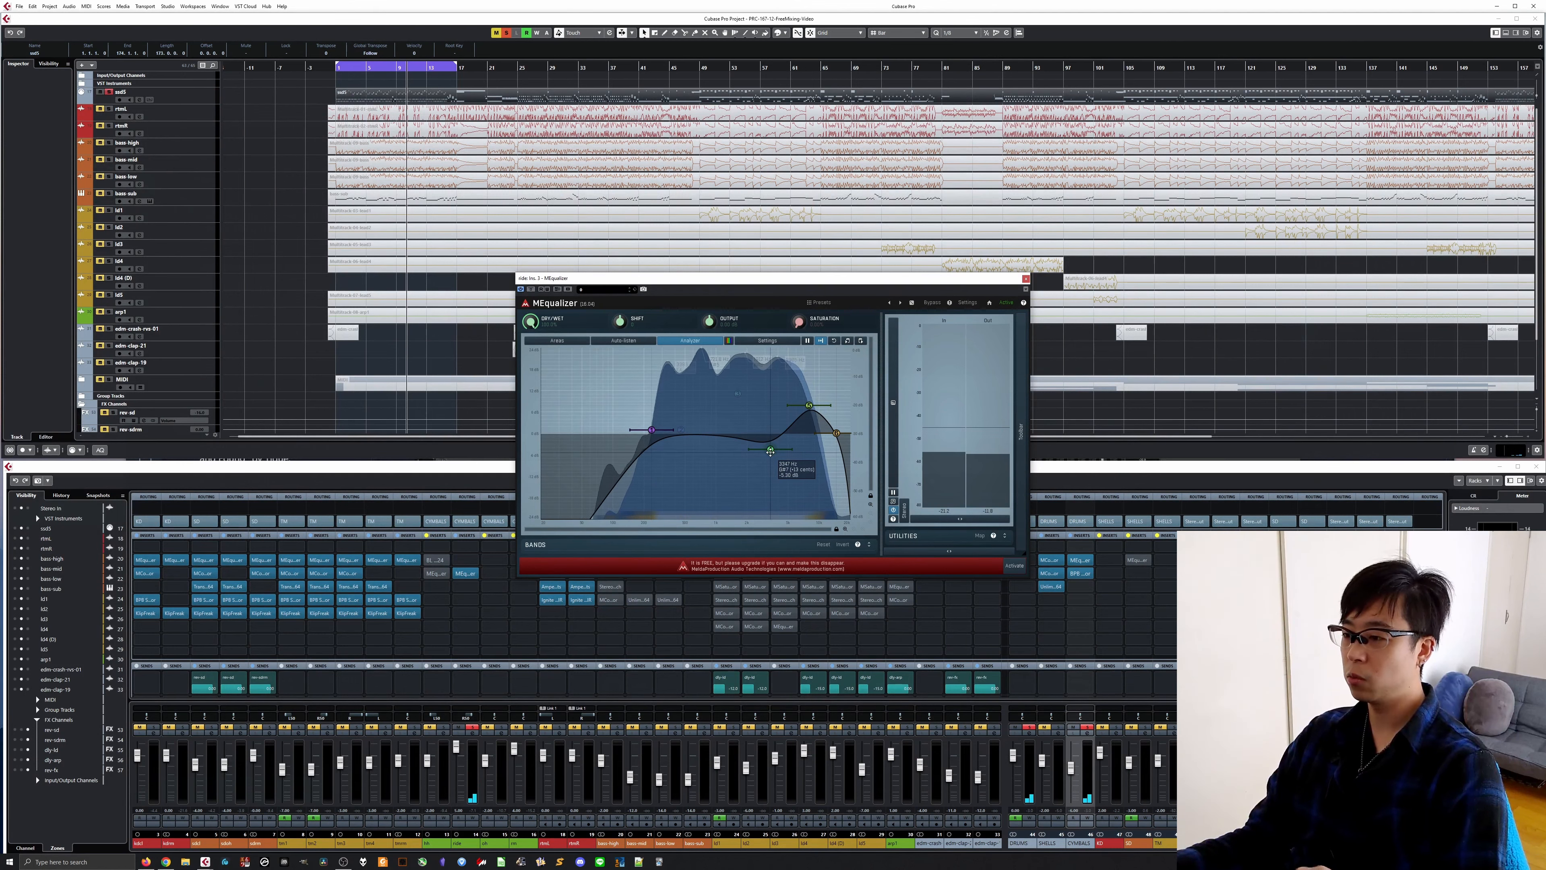
double_click(770, 450)
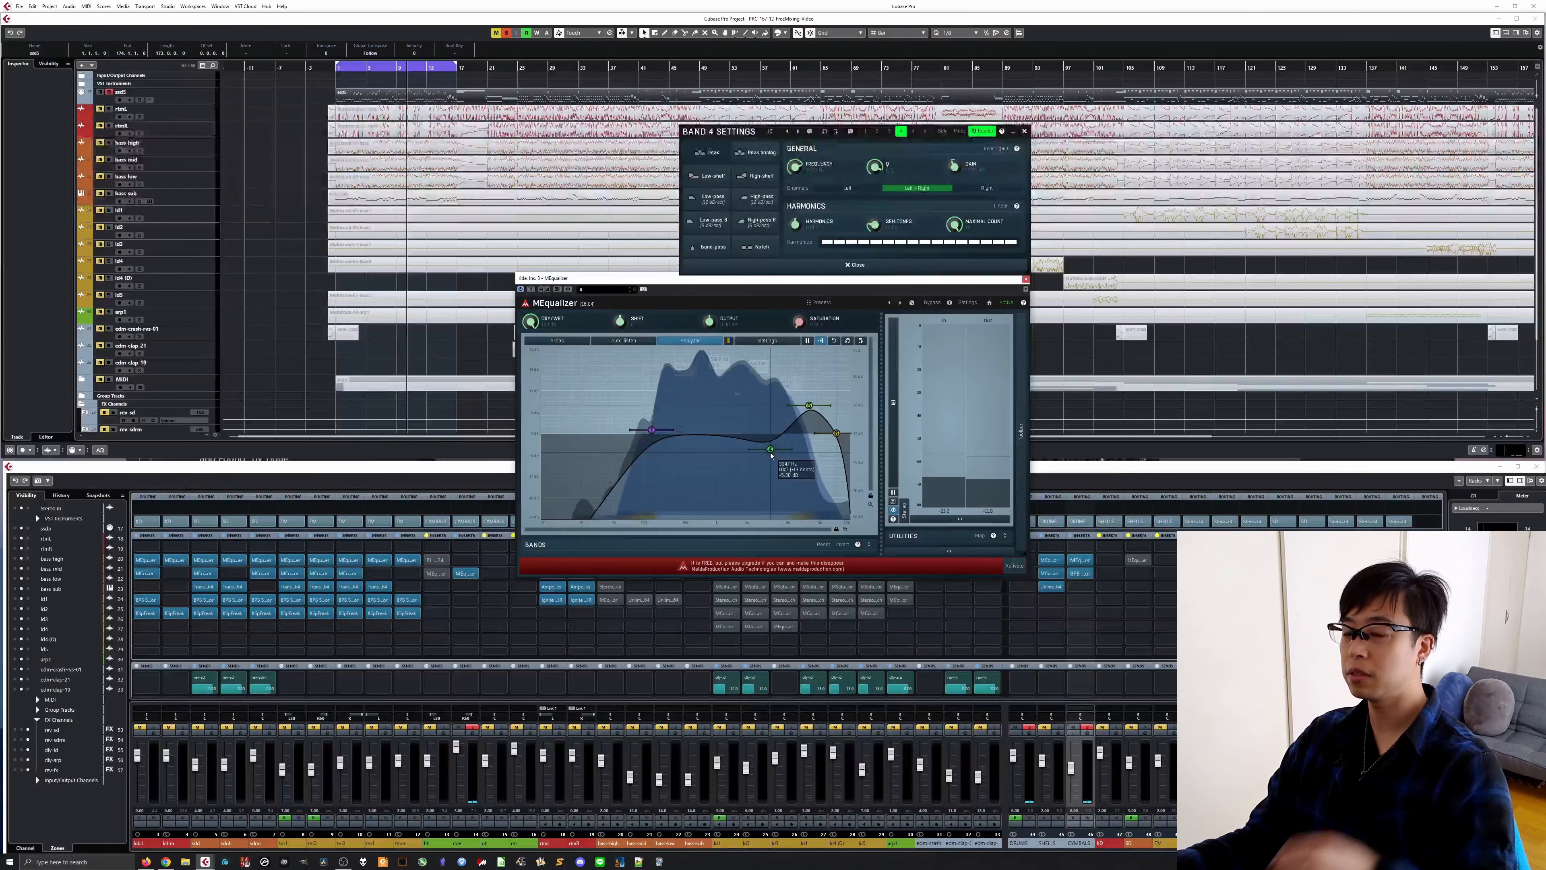
left_click(837, 433)
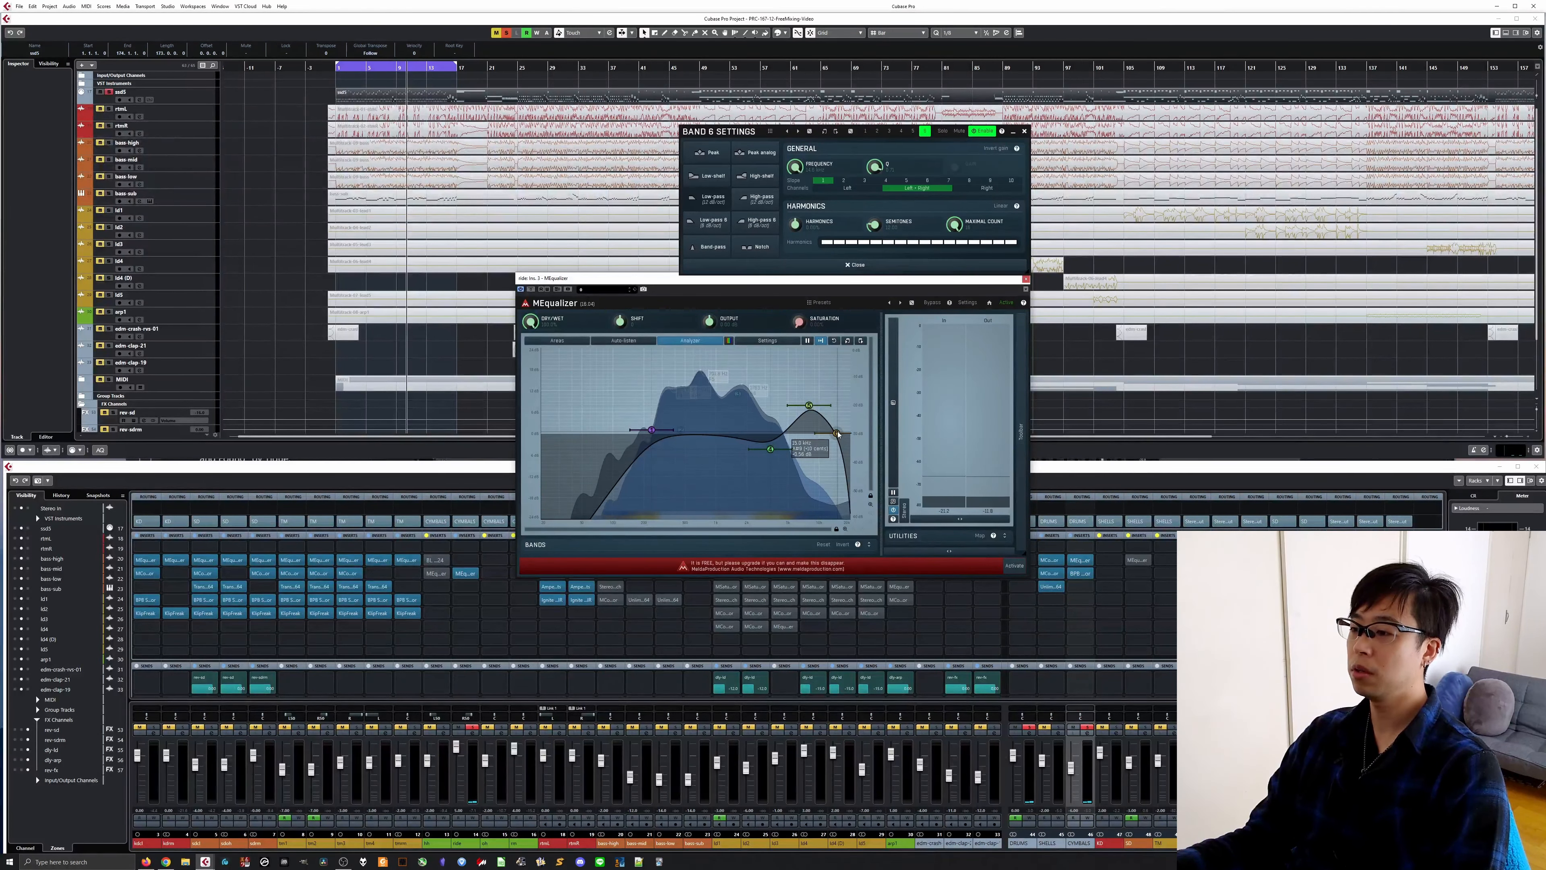
left_click(811, 405)
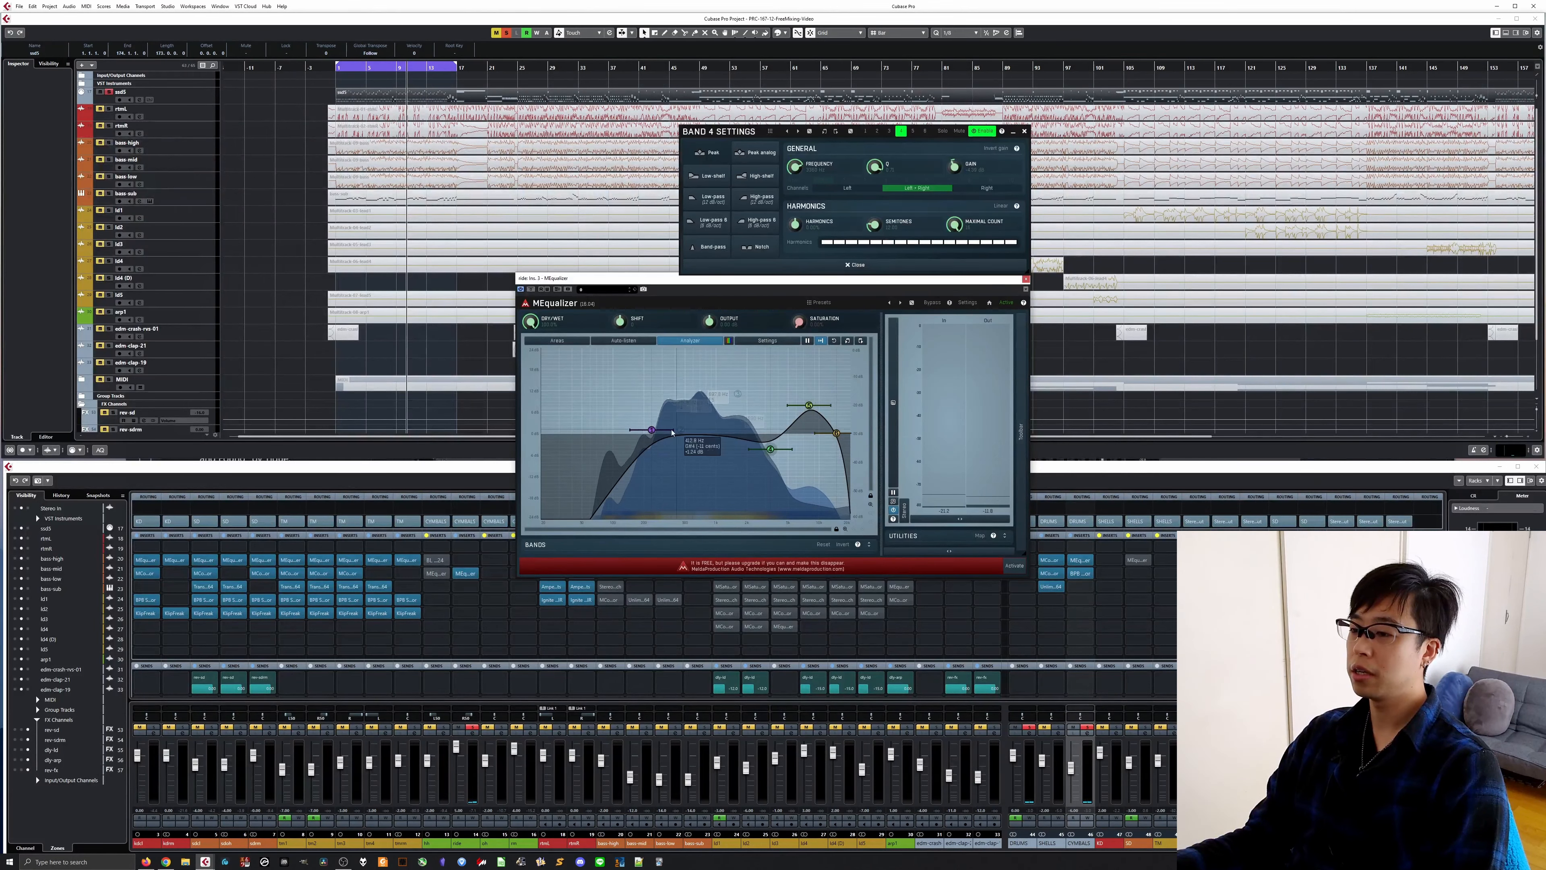
left_click(652, 430)
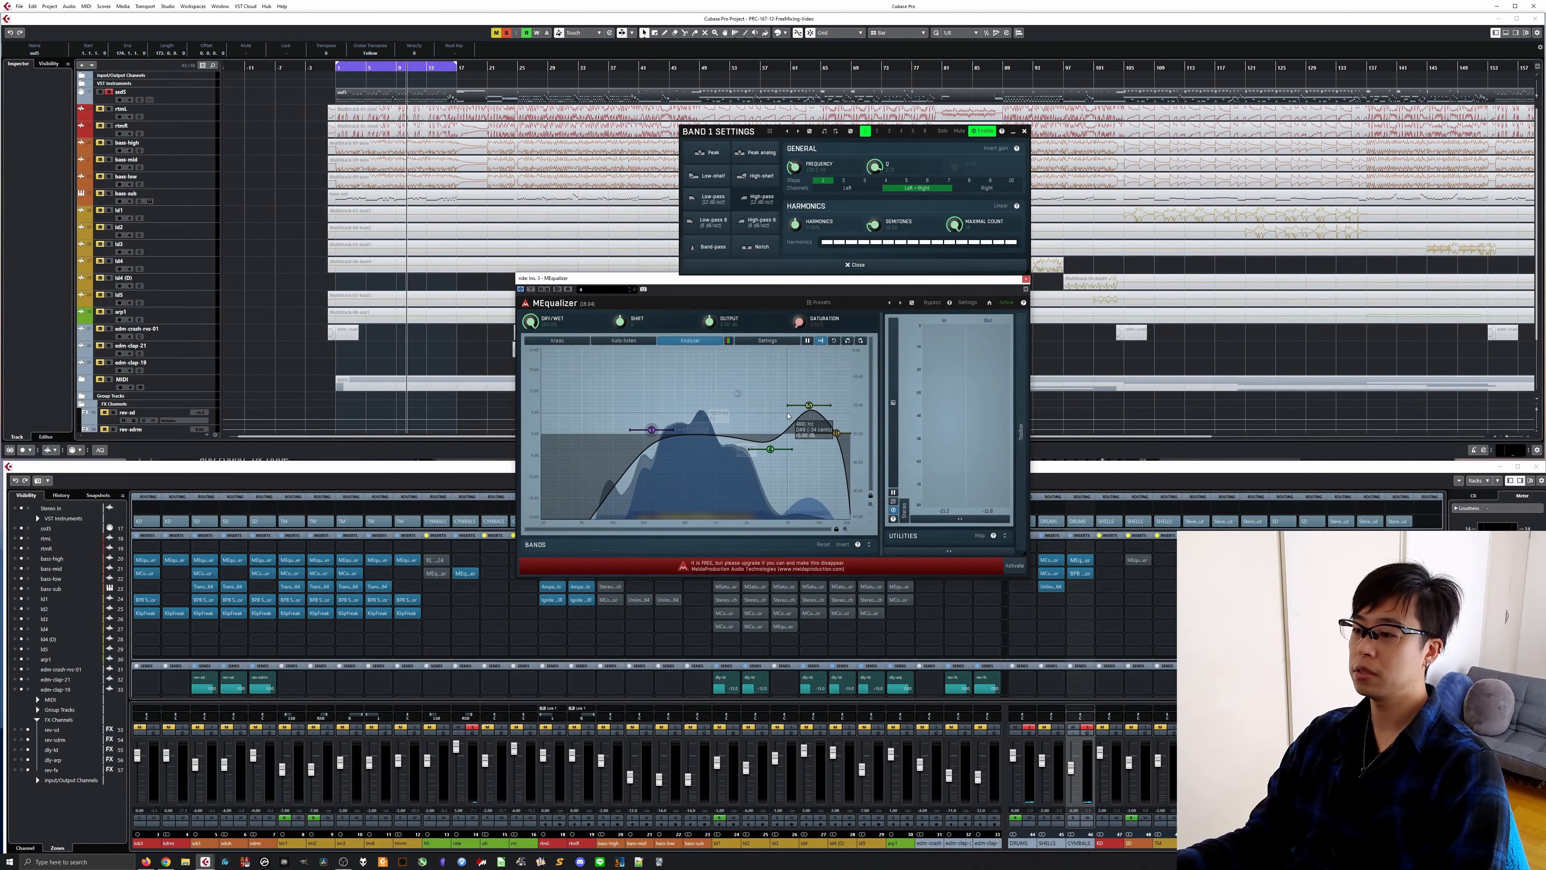
left_click(736, 394)
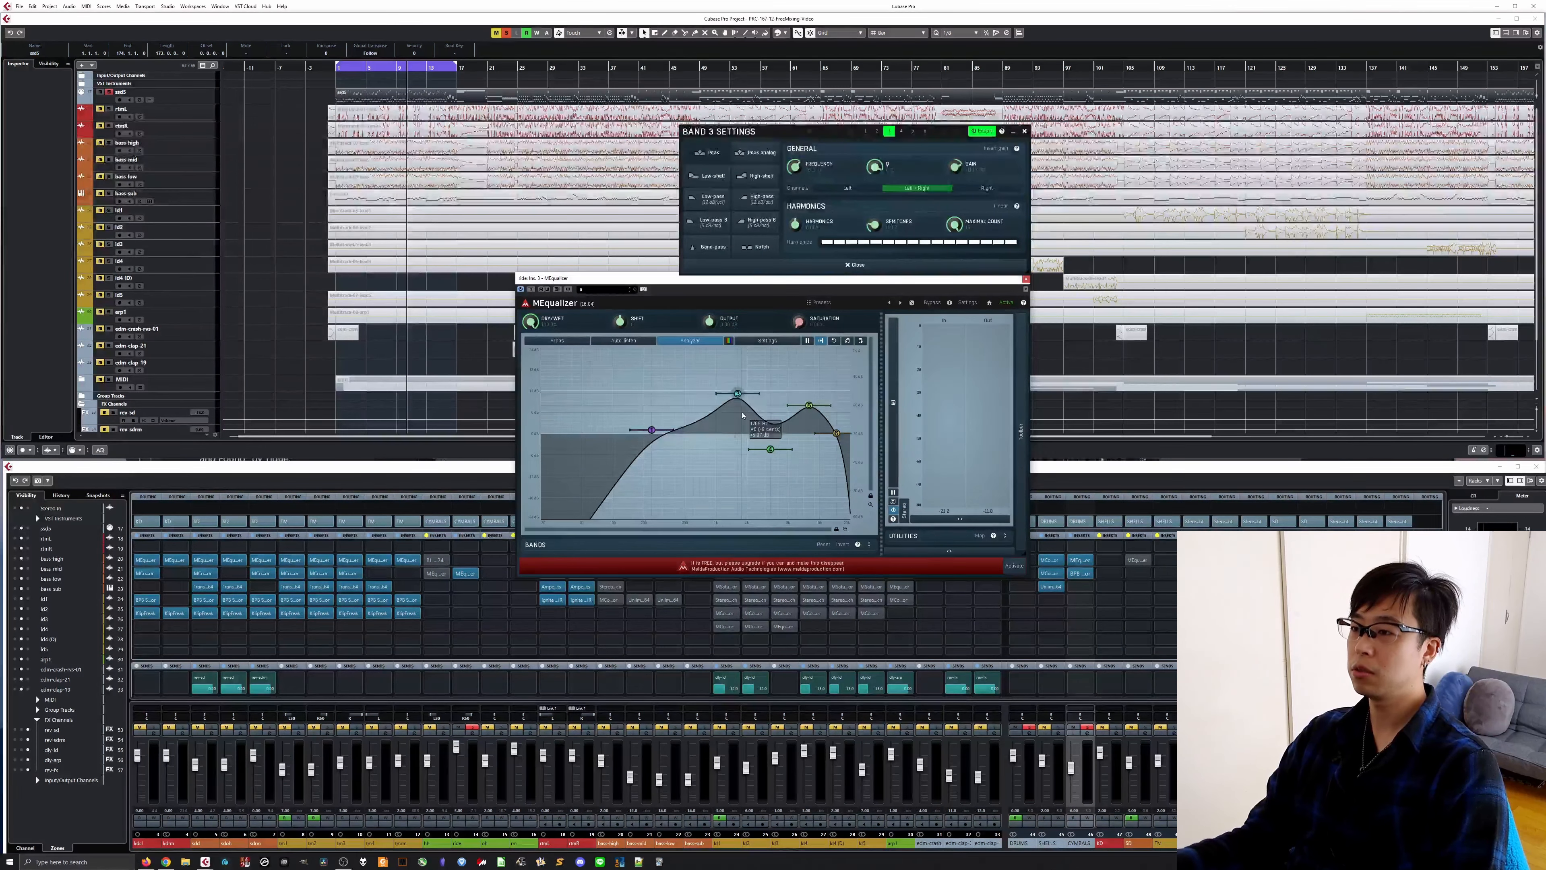
Play the loop, toggle the ride EQ's band 3 off and on repeatedly to compare, leave it on and close the MEqualizer
key("space")
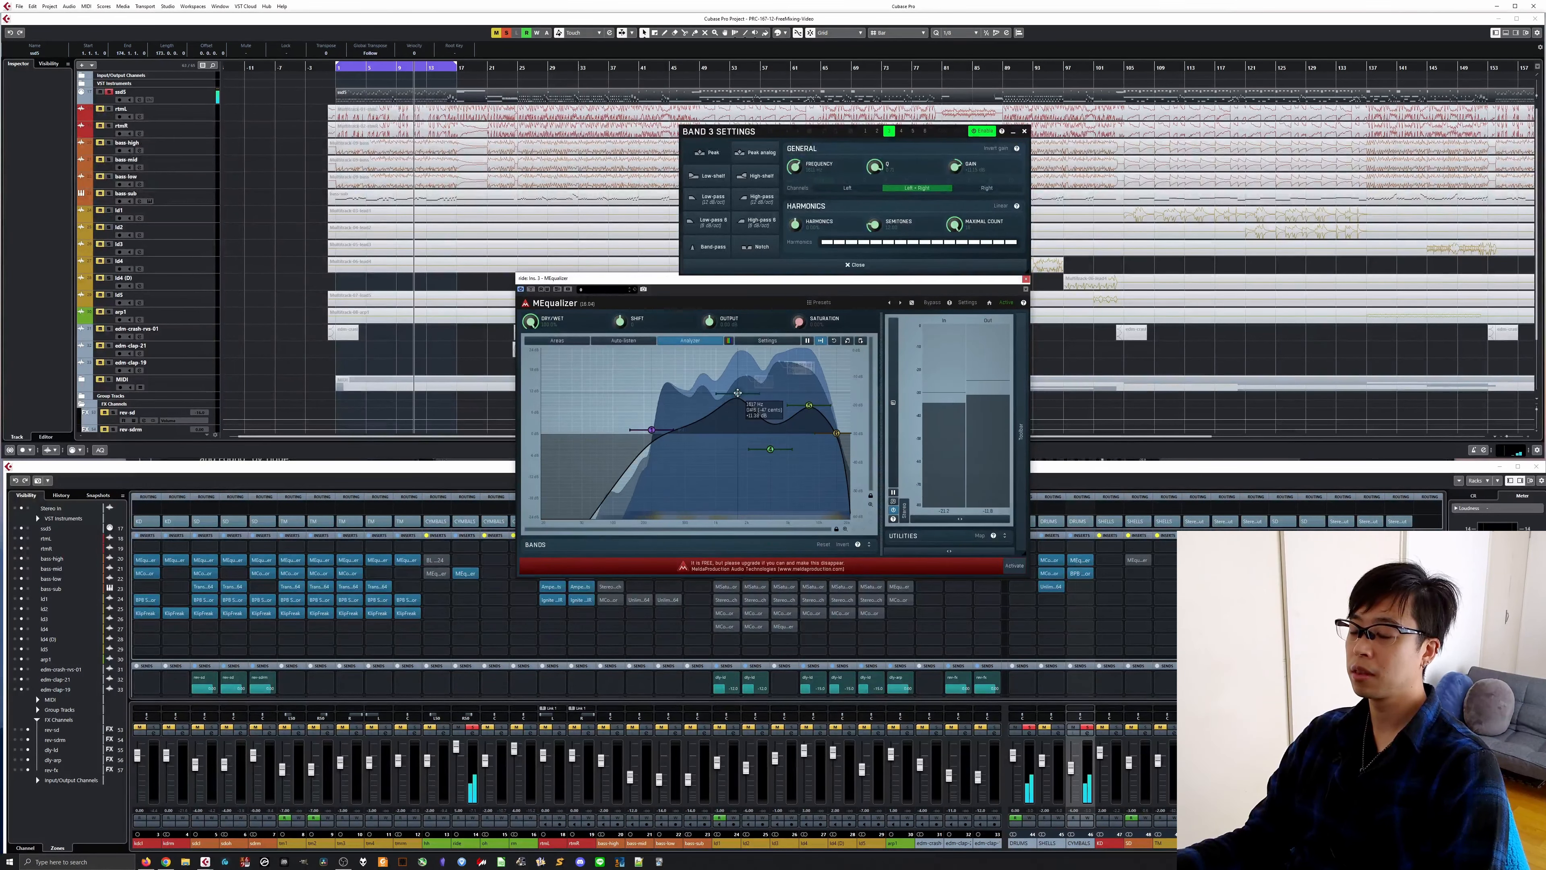
double_click(738, 393)
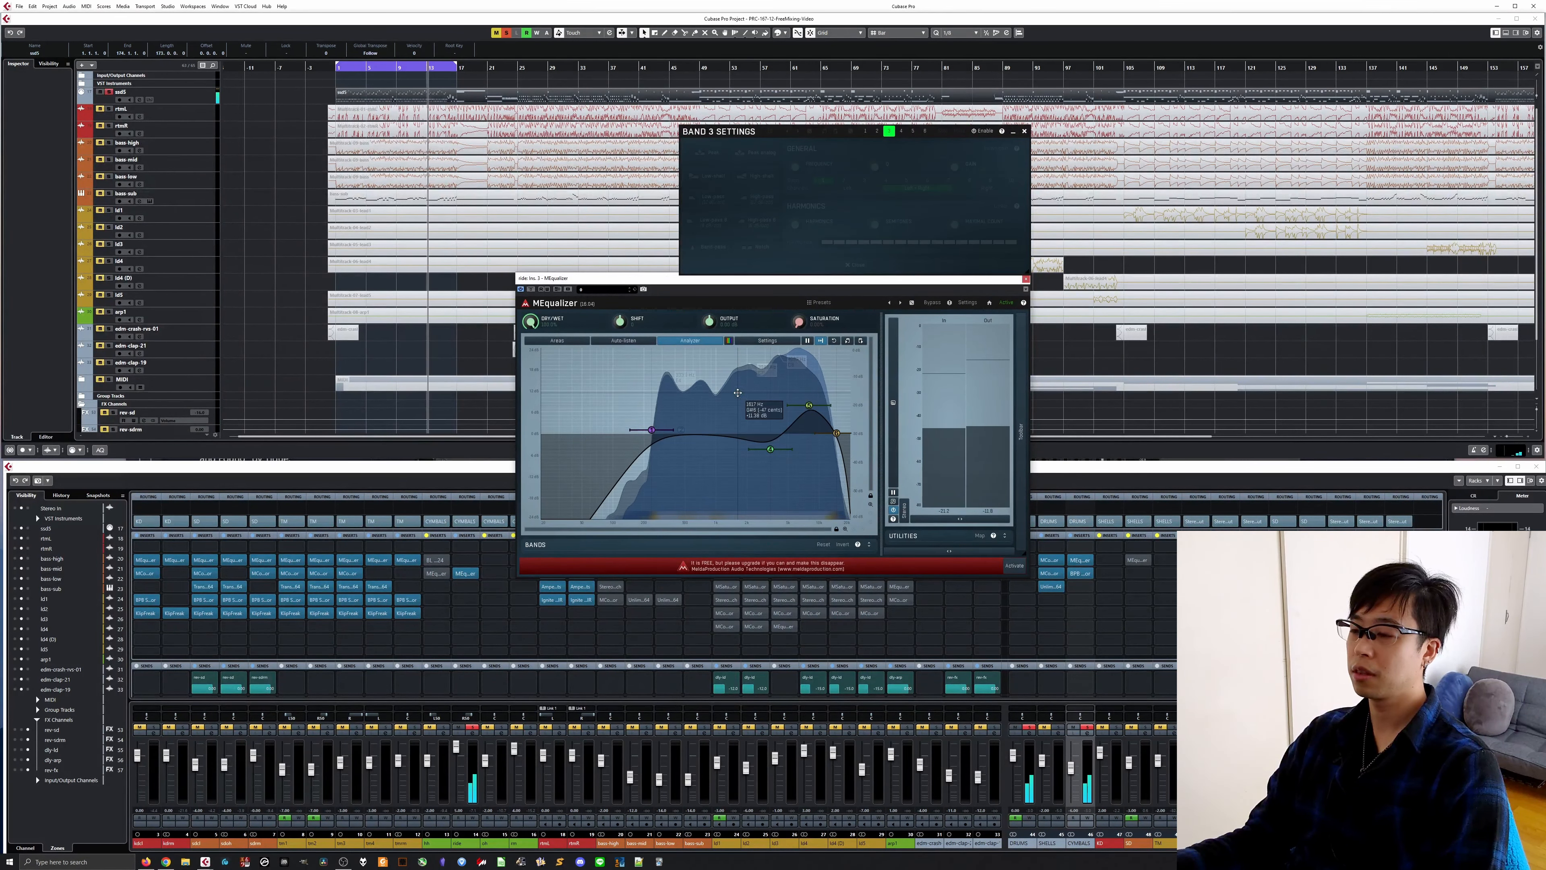
double_click(738, 393)
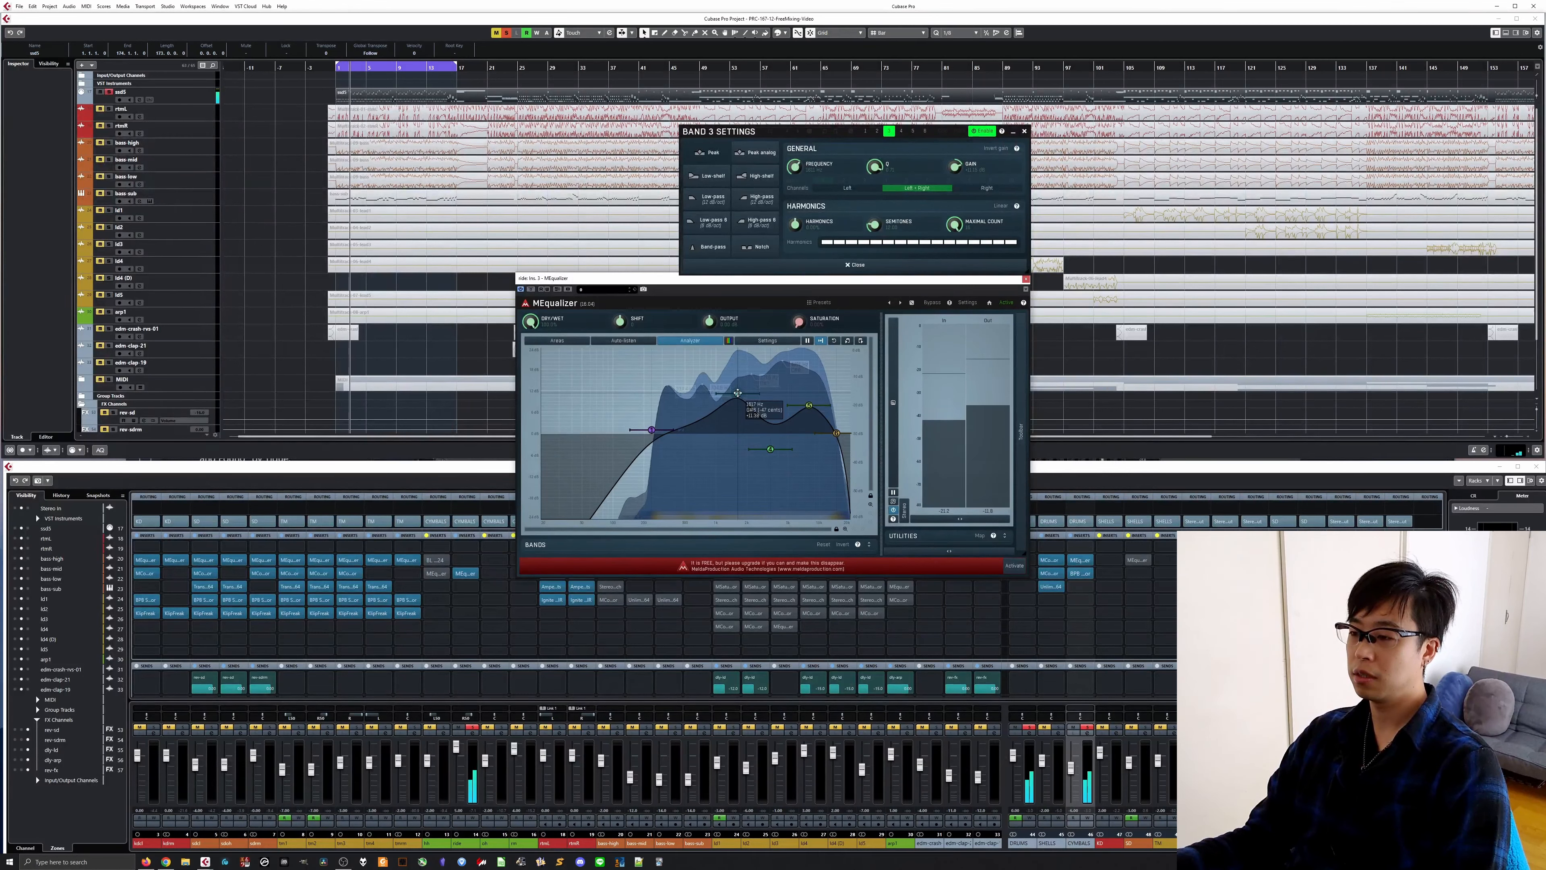
double_click(737, 393)
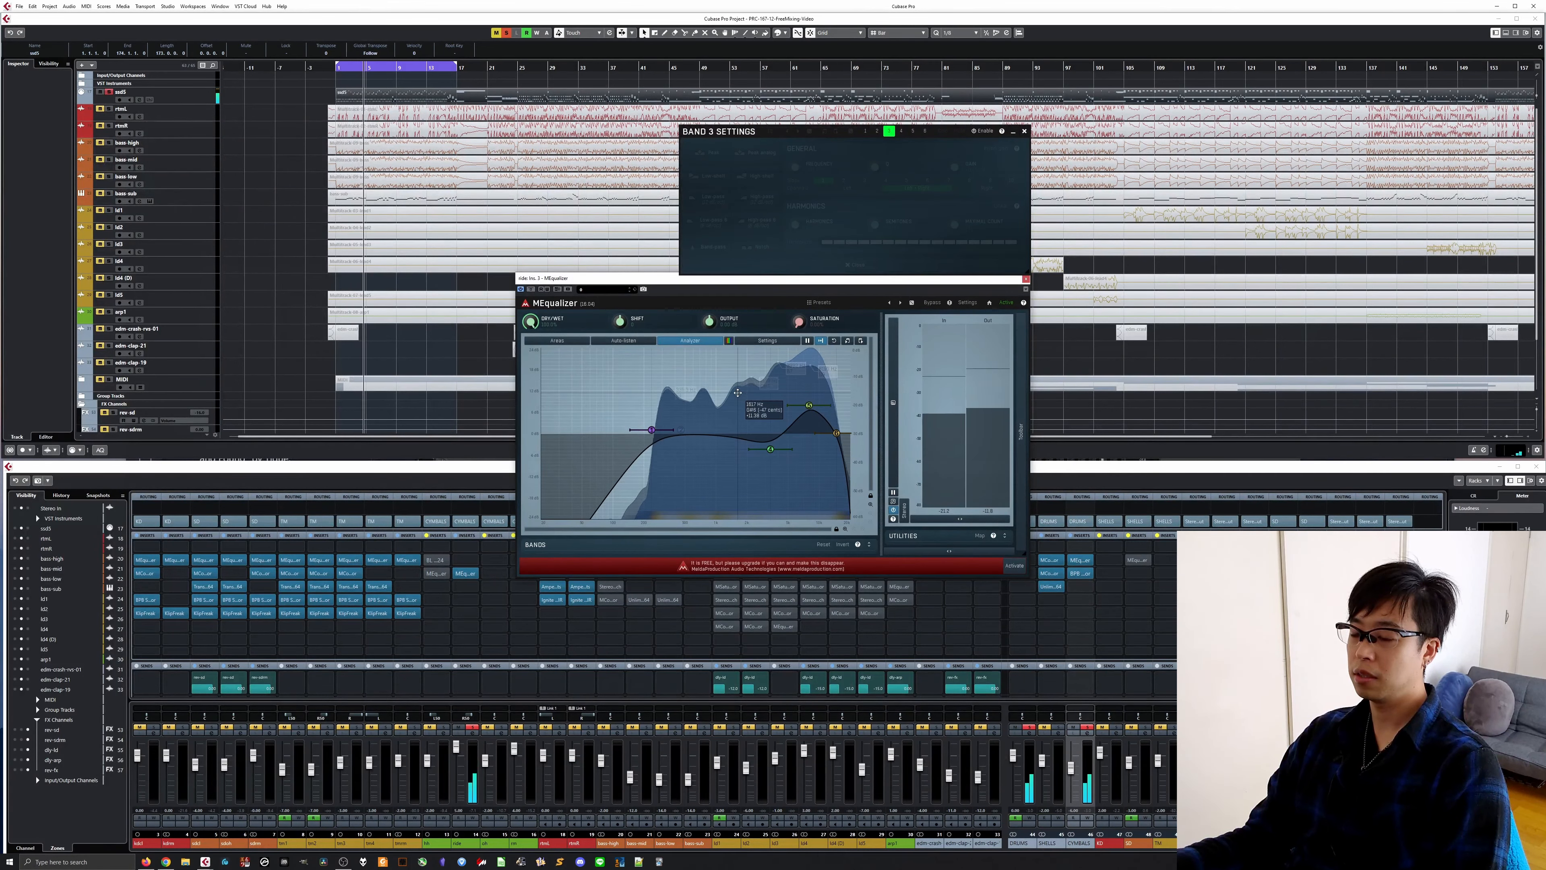
double_click(737, 393)
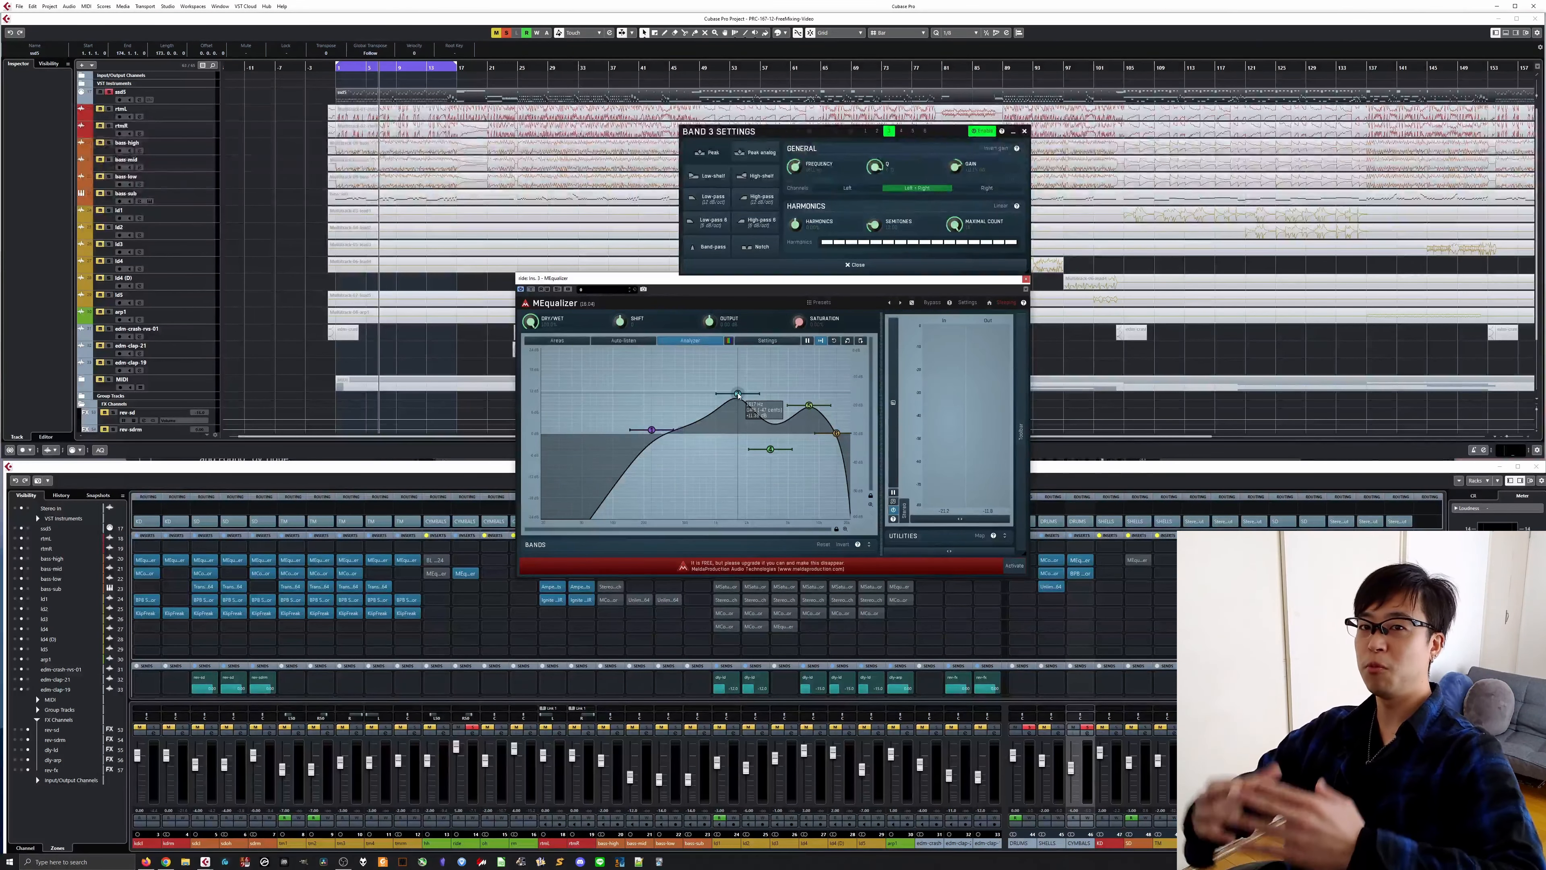
double_click(737, 393)
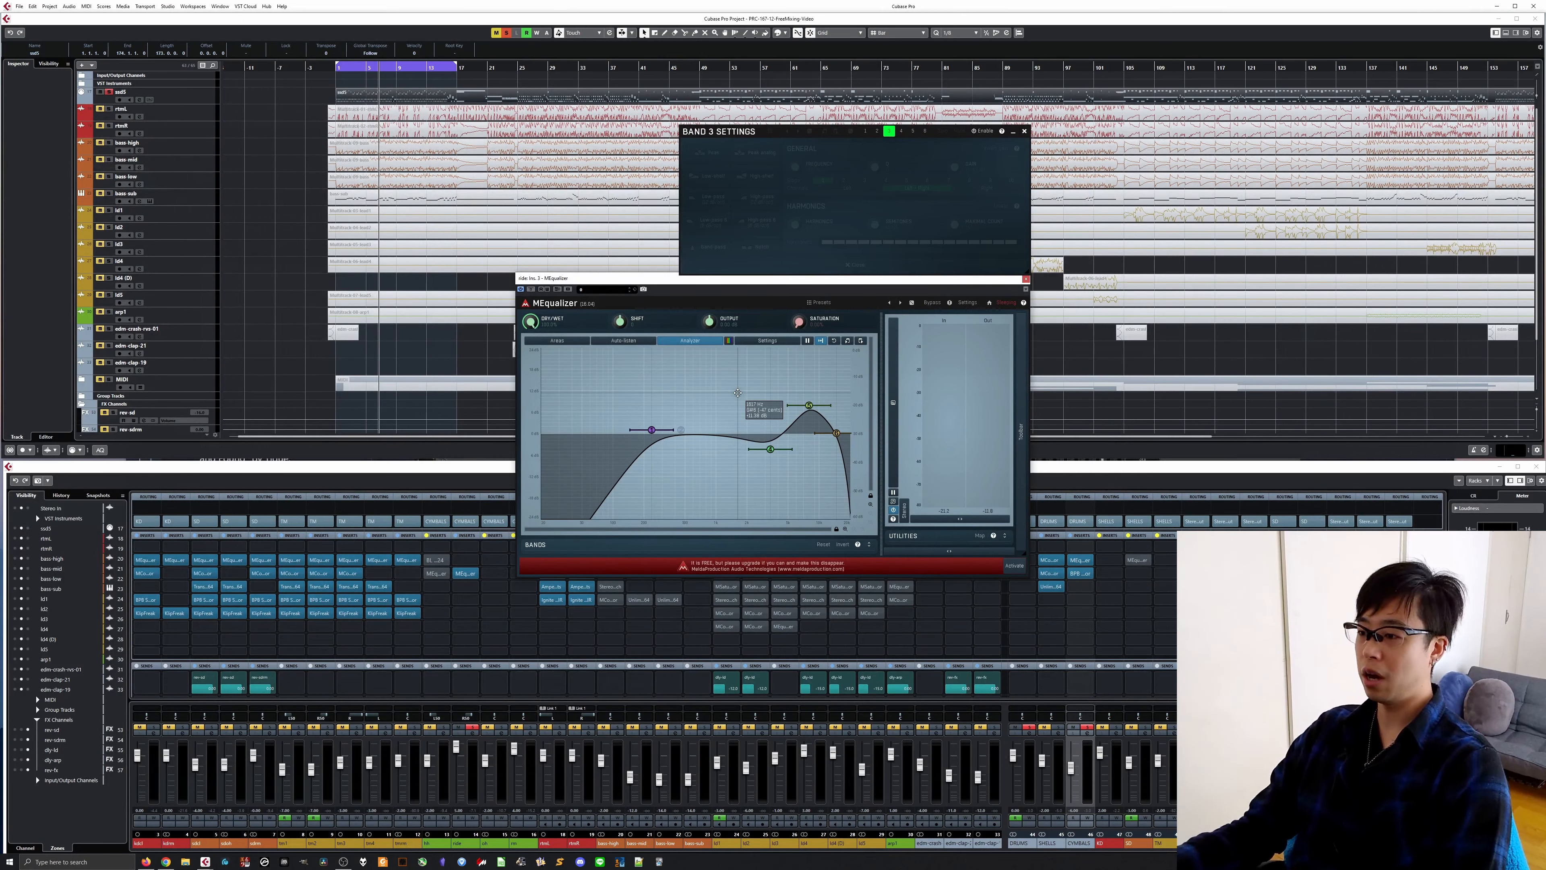
double_click(737, 393)
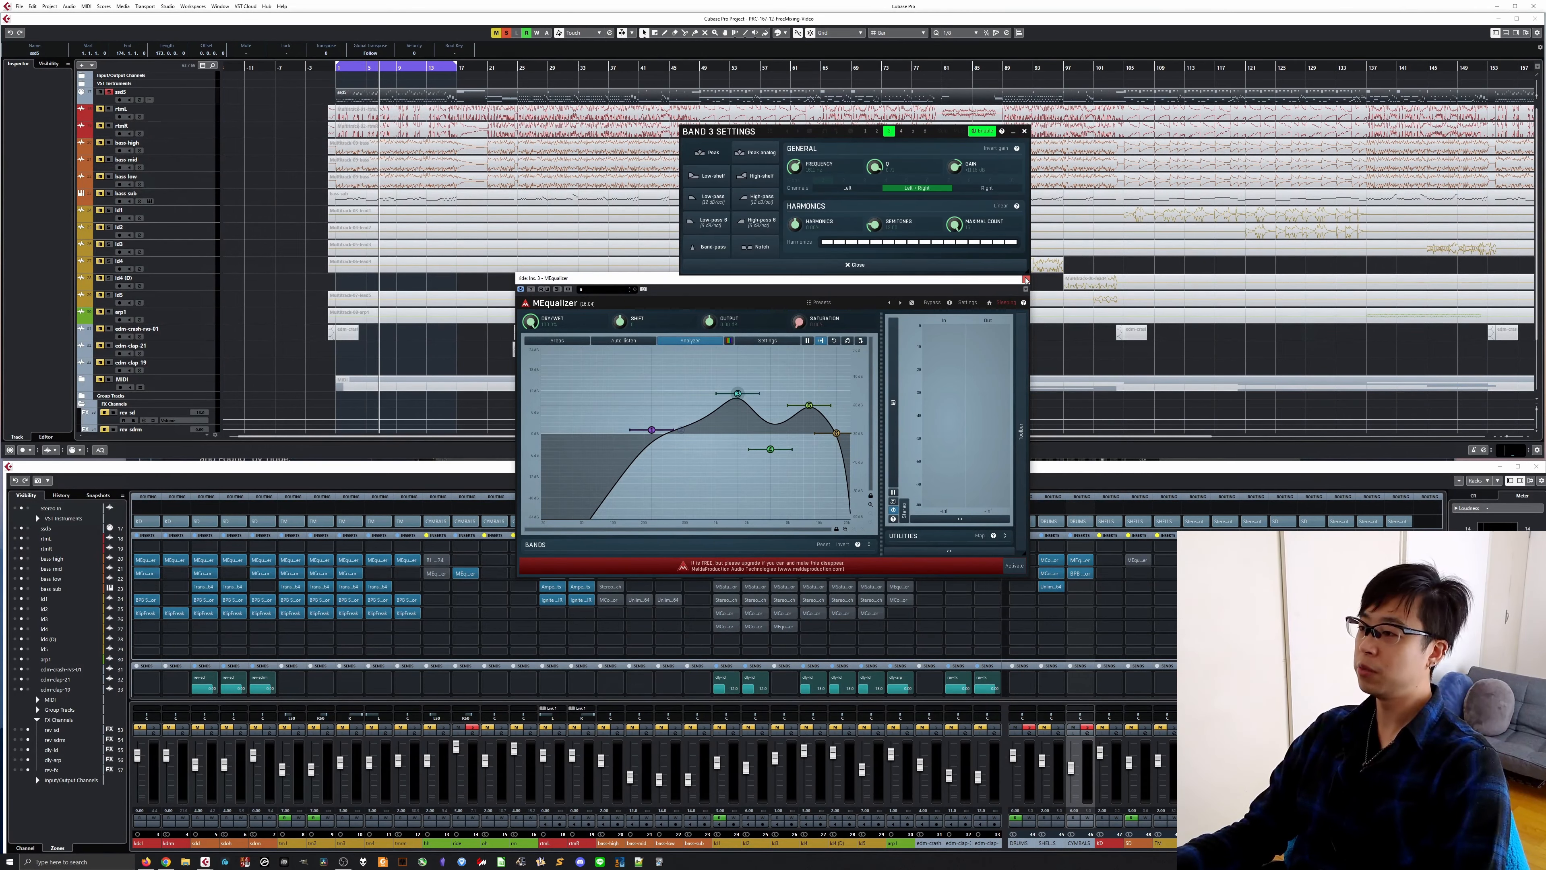
left_click(1026, 279)
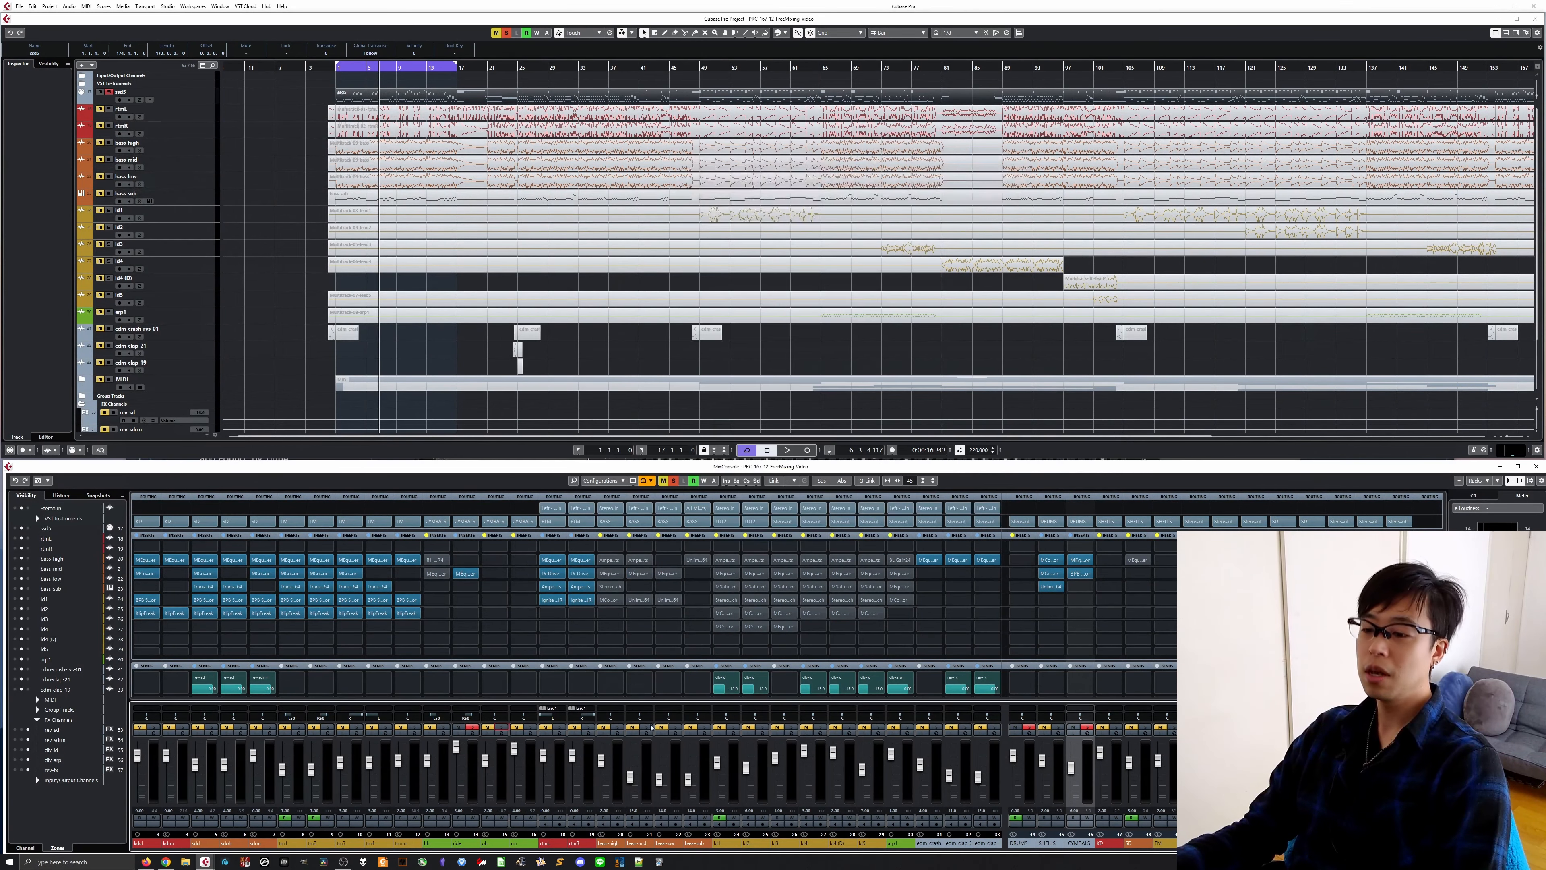
Solo the channel just before the ride instead of the ride, loop bars 25 to 41, and play that range from its start
left_click(471, 729)
left_click(444, 729)
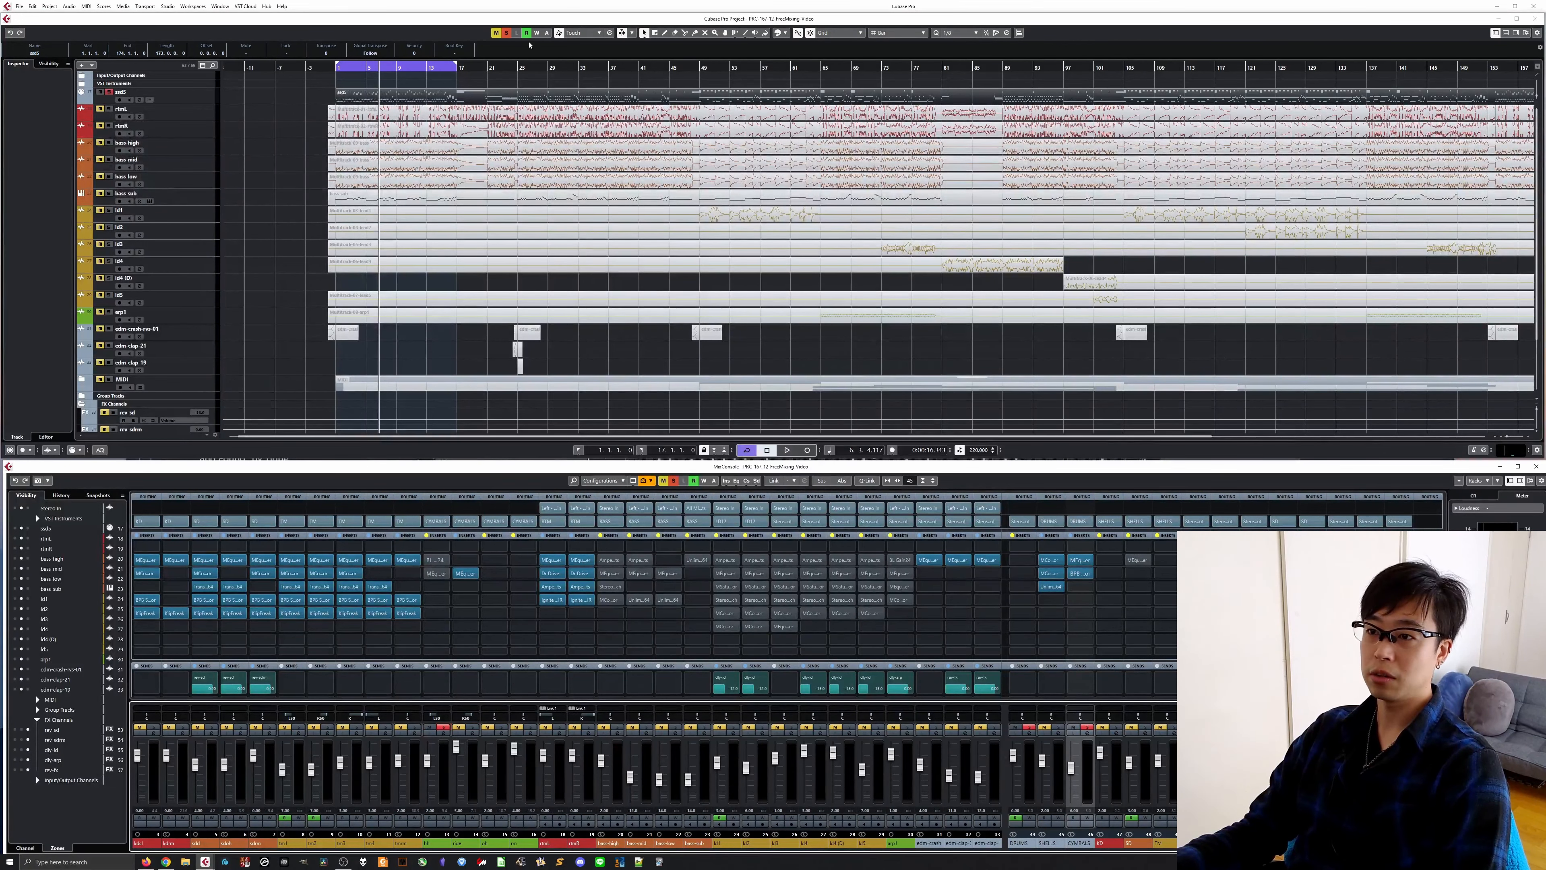
left_click_drag(519, 63, 639, 64)
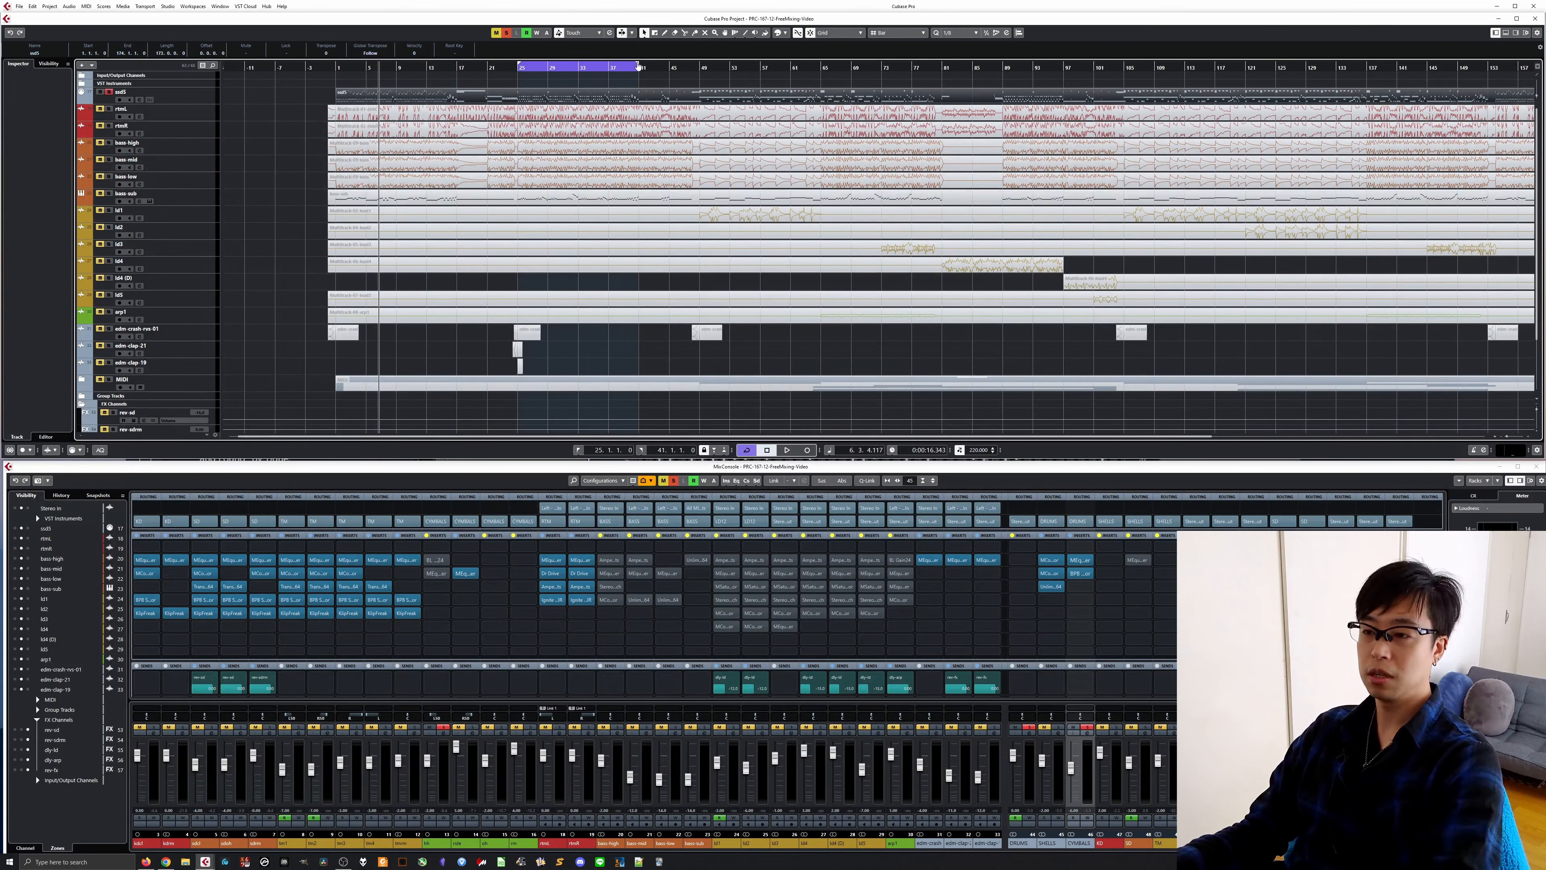
key("KP_1")
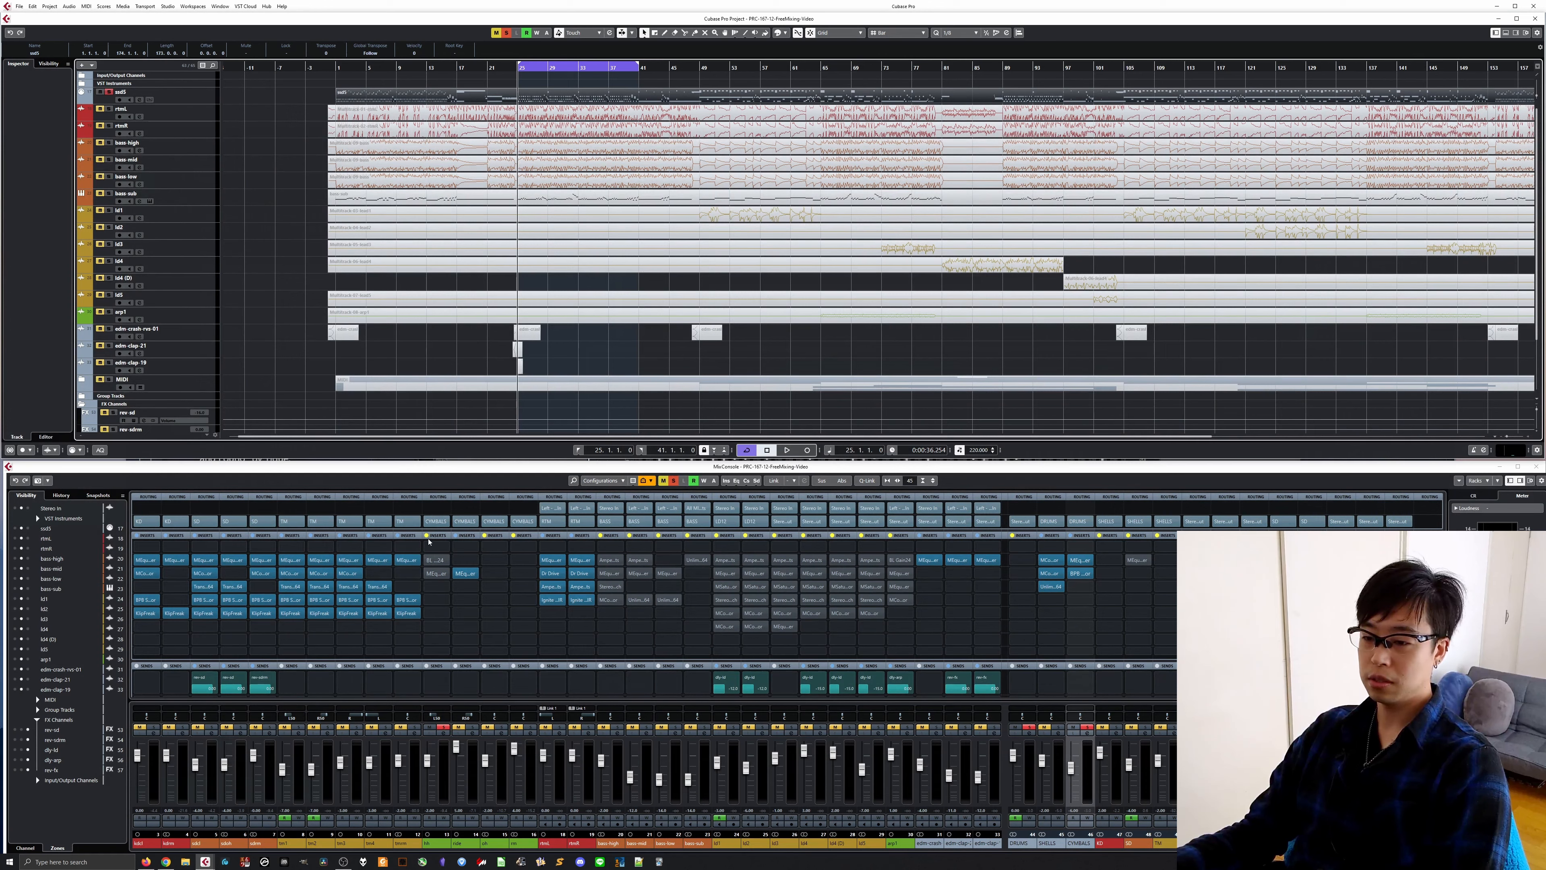
key("space")
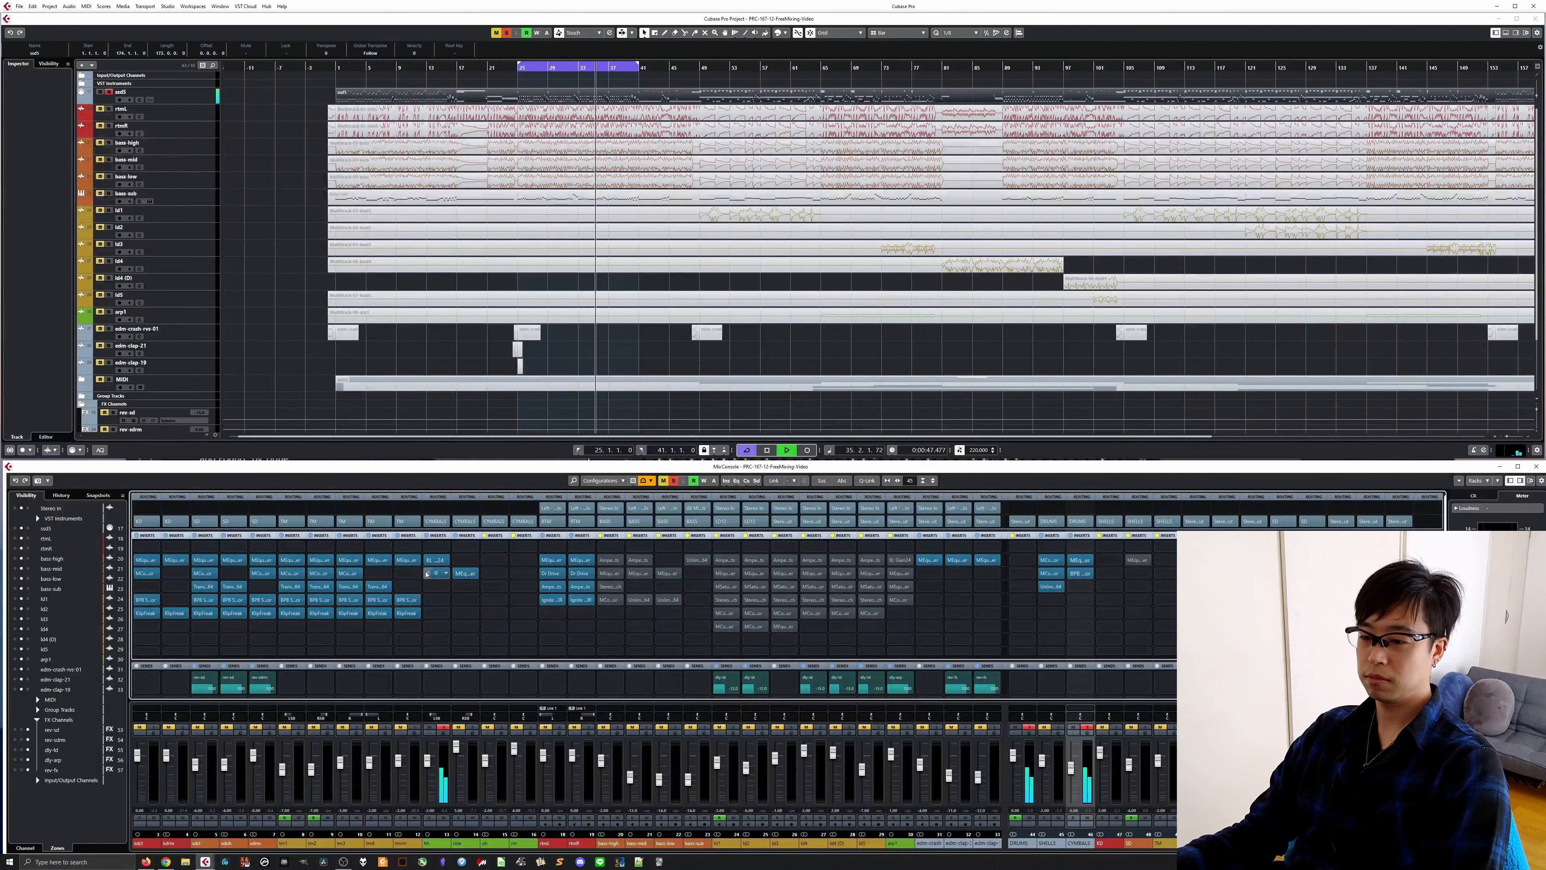
key("space")
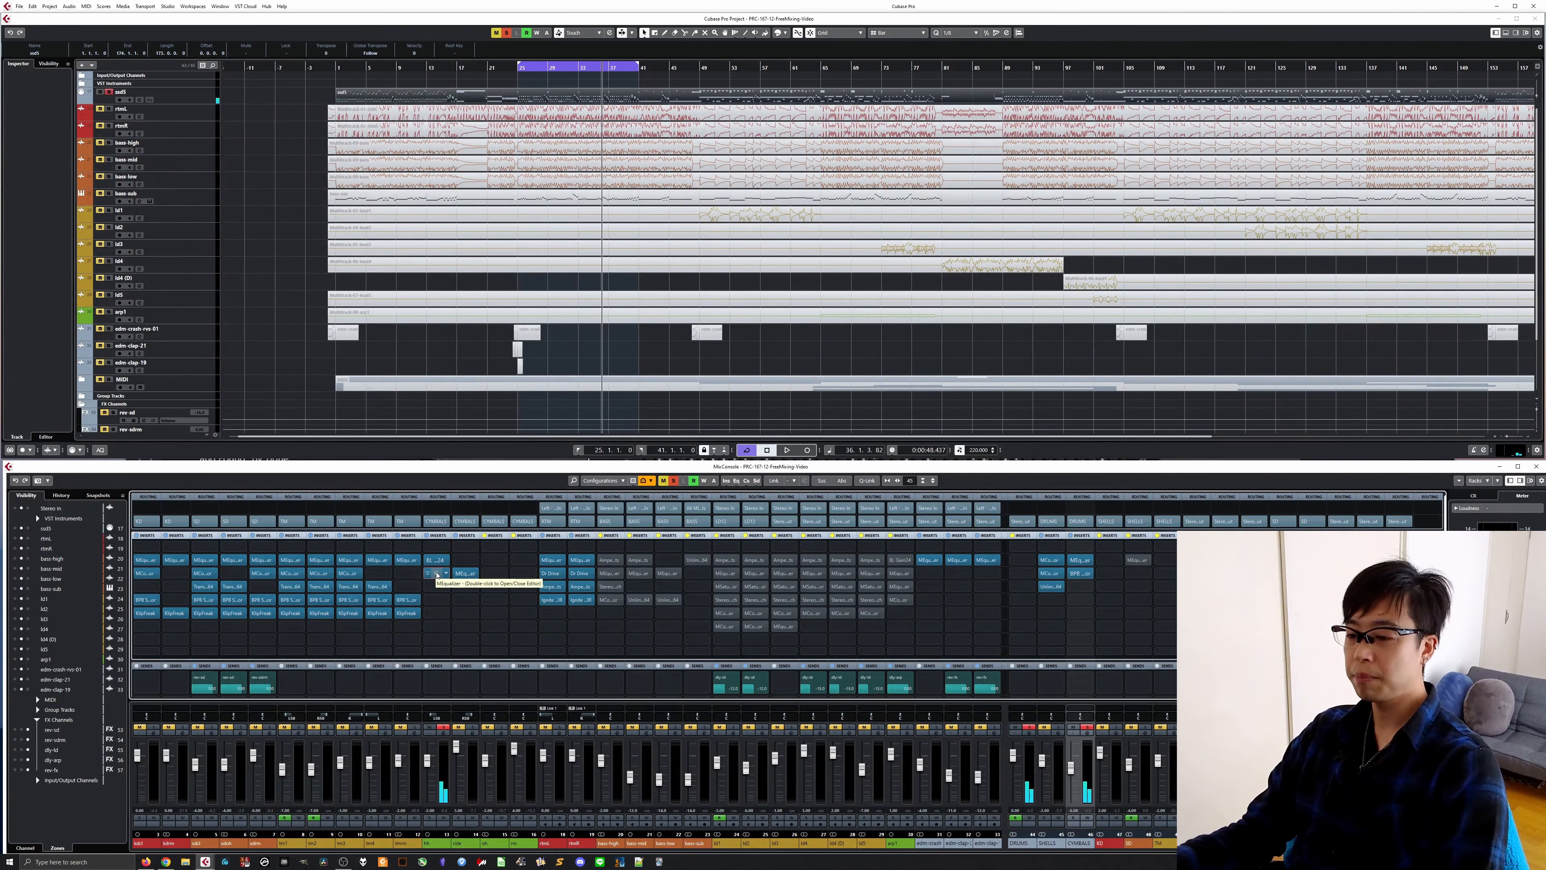
Check the gain plug-in on the soloed cymbal channel, close it, and open the channel's MEqualizer
left_click(435, 559)
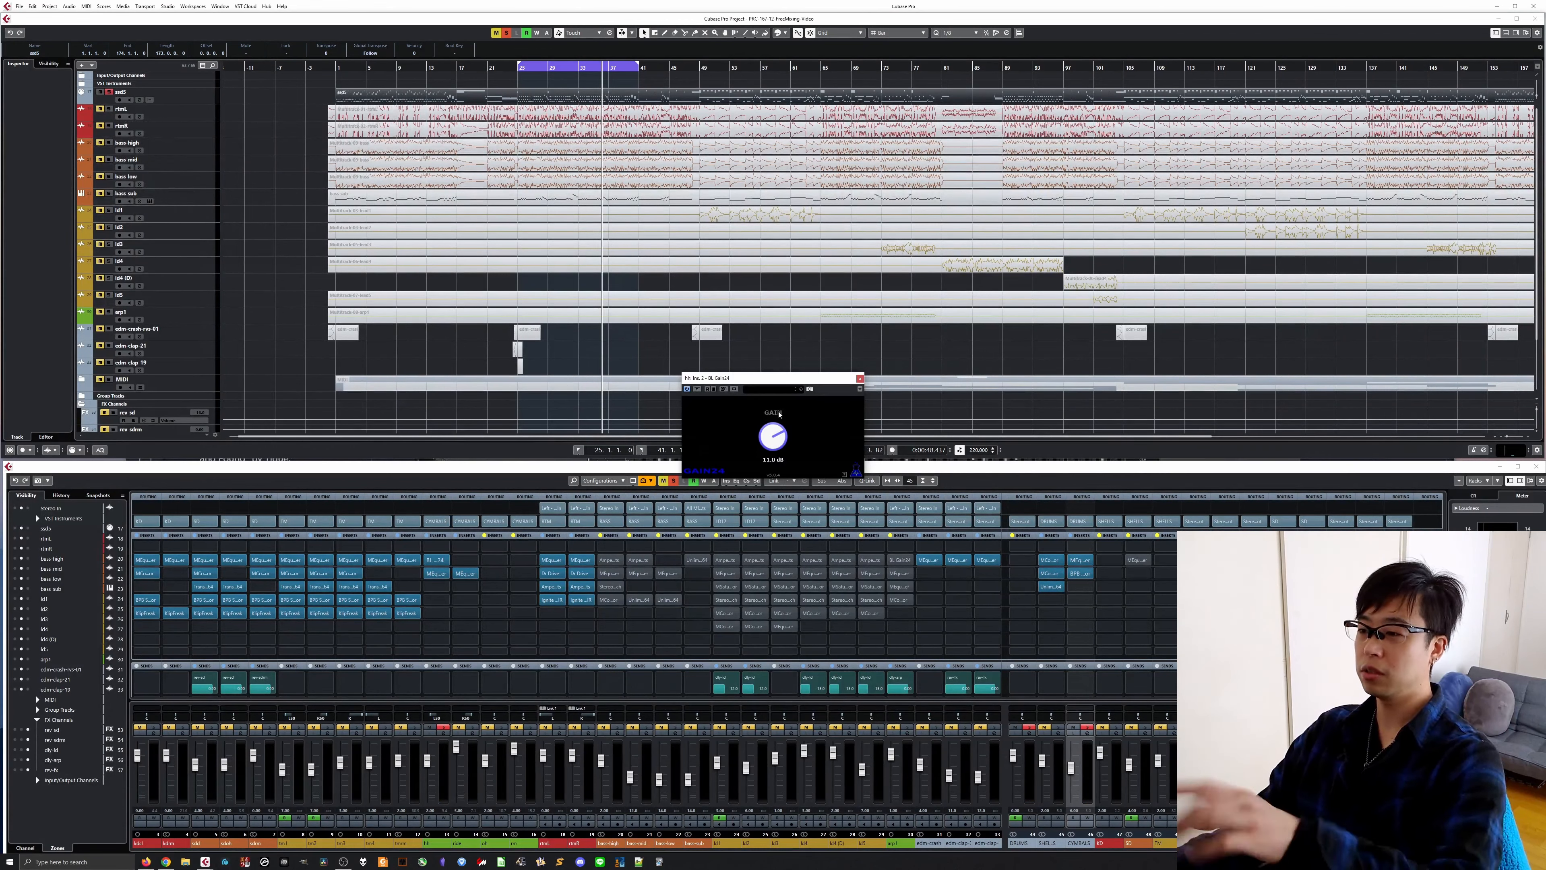
left_click(859, 379)
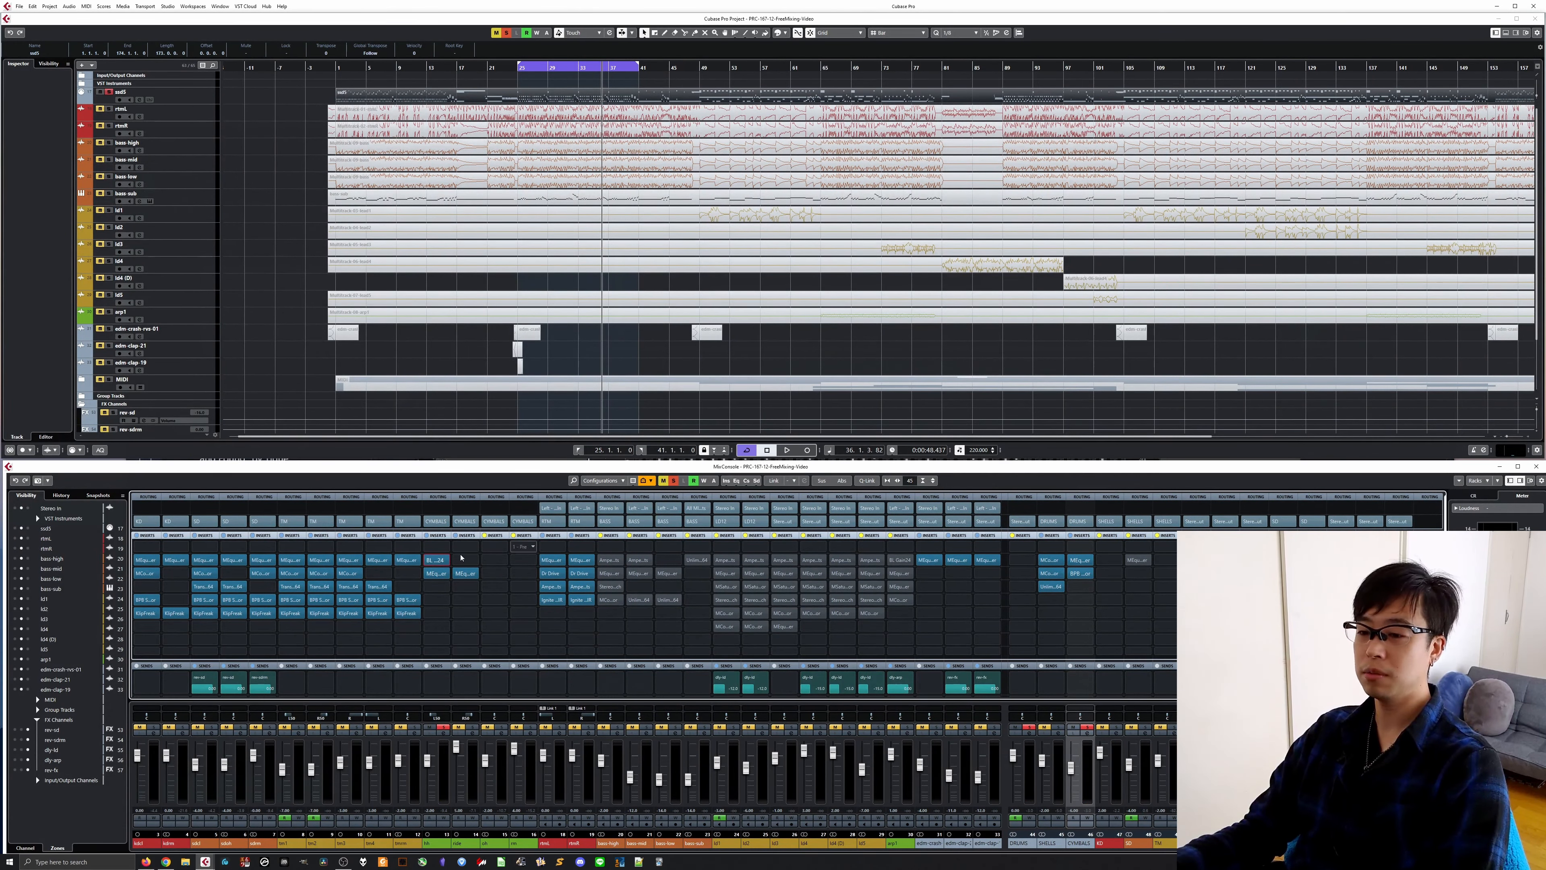
left_click(437, 575)
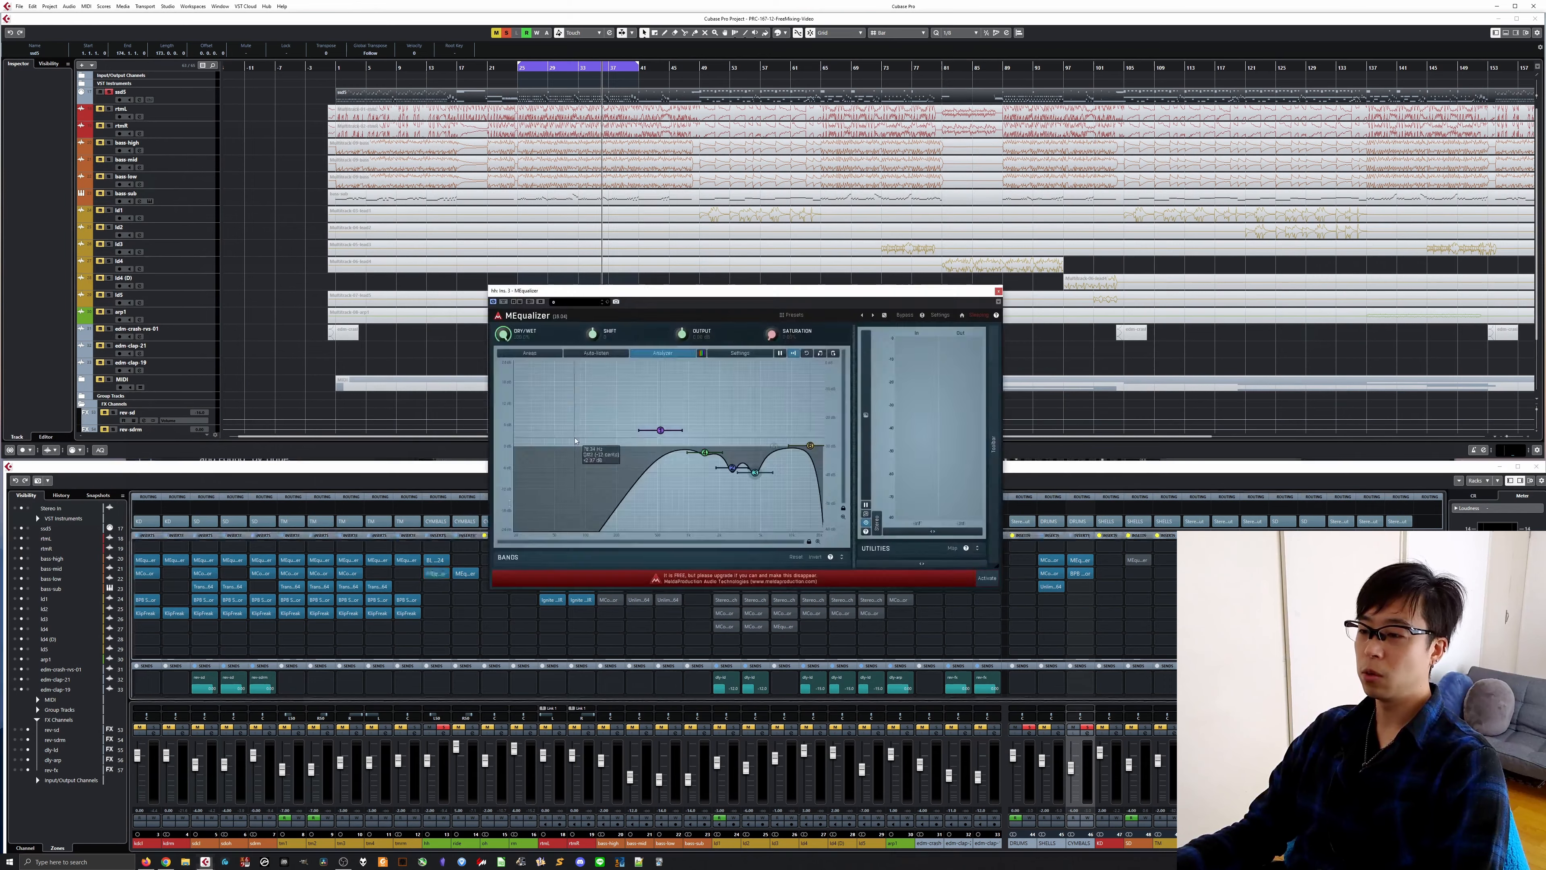
Switch off every band of the soloed channel's MEqualizer except the low-pass band
double_click(661, 430)
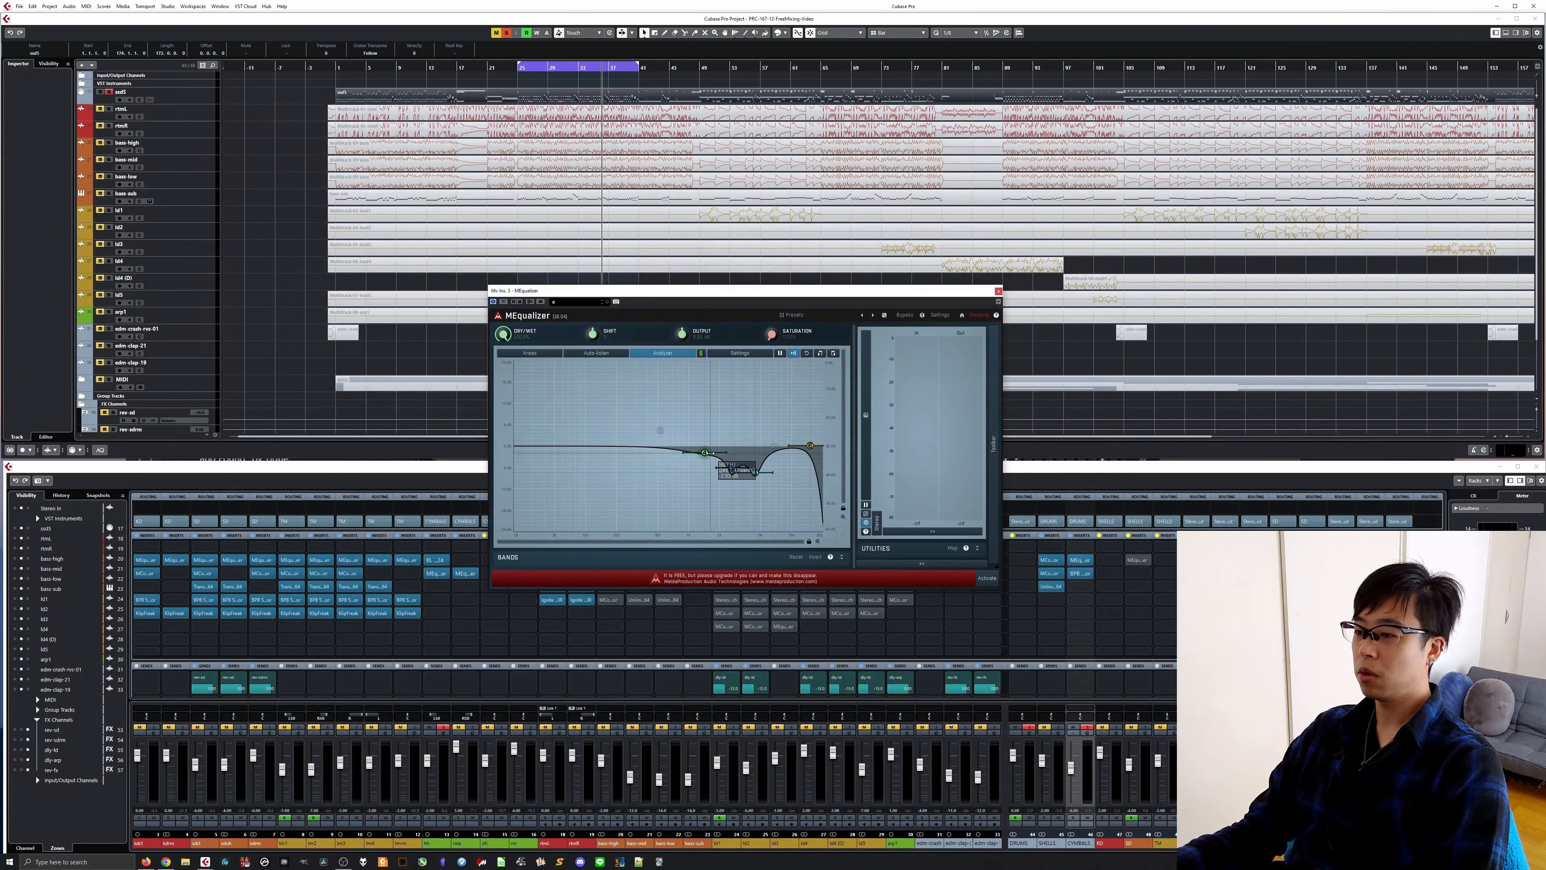
double_click(704, 449)
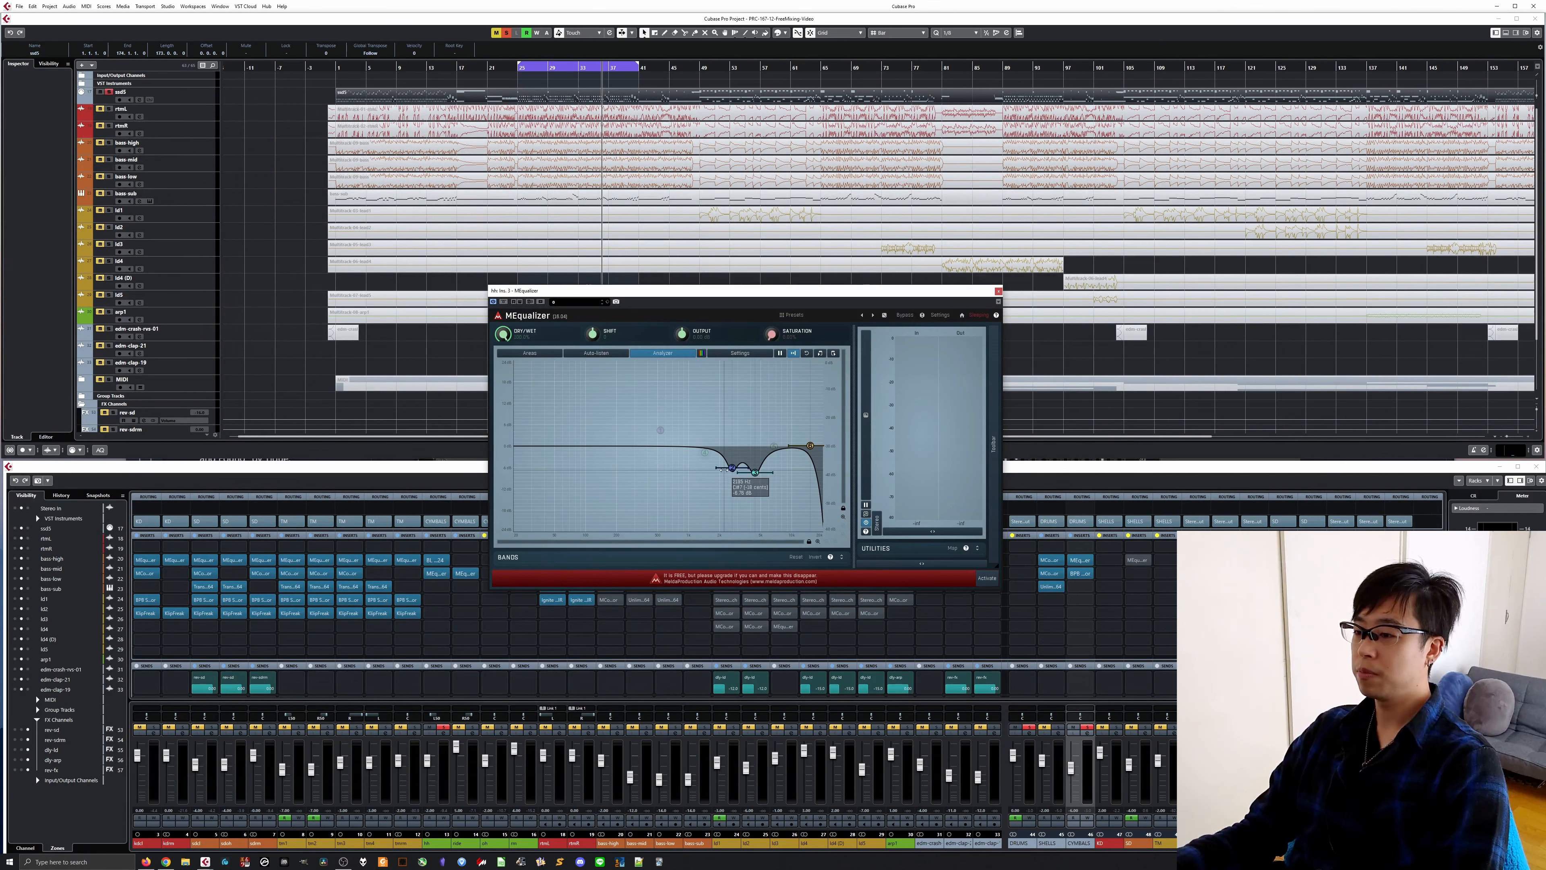
double_click(755, 472)
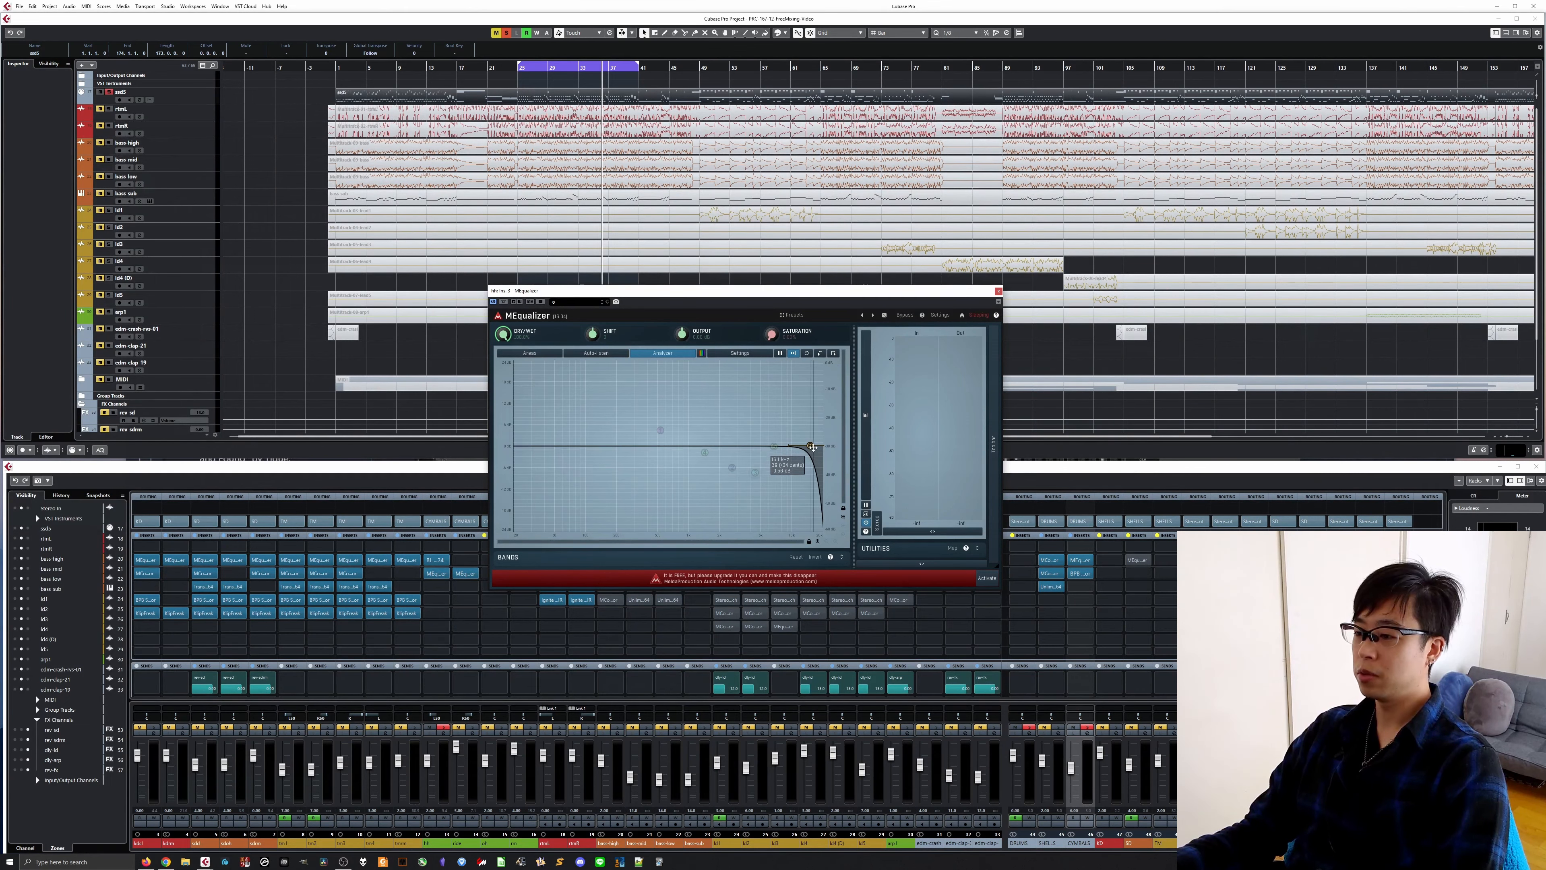
left_click_drag(815, 447, 811, 446)
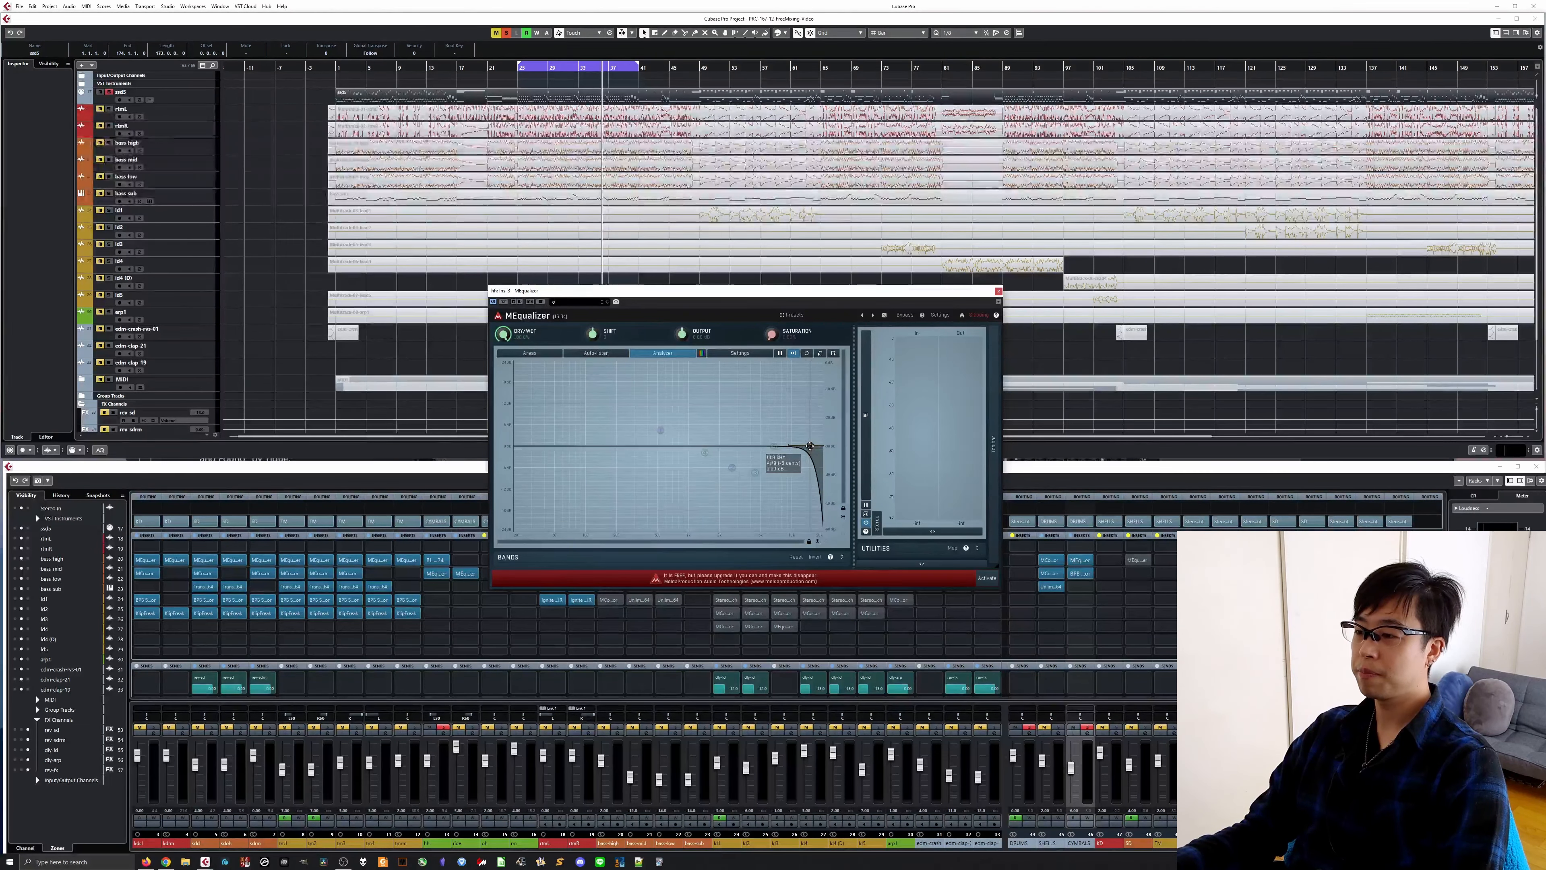
Play the loop and toggle the MEqualizer's low-pass band off and on to compare, leaving it on
key("space")
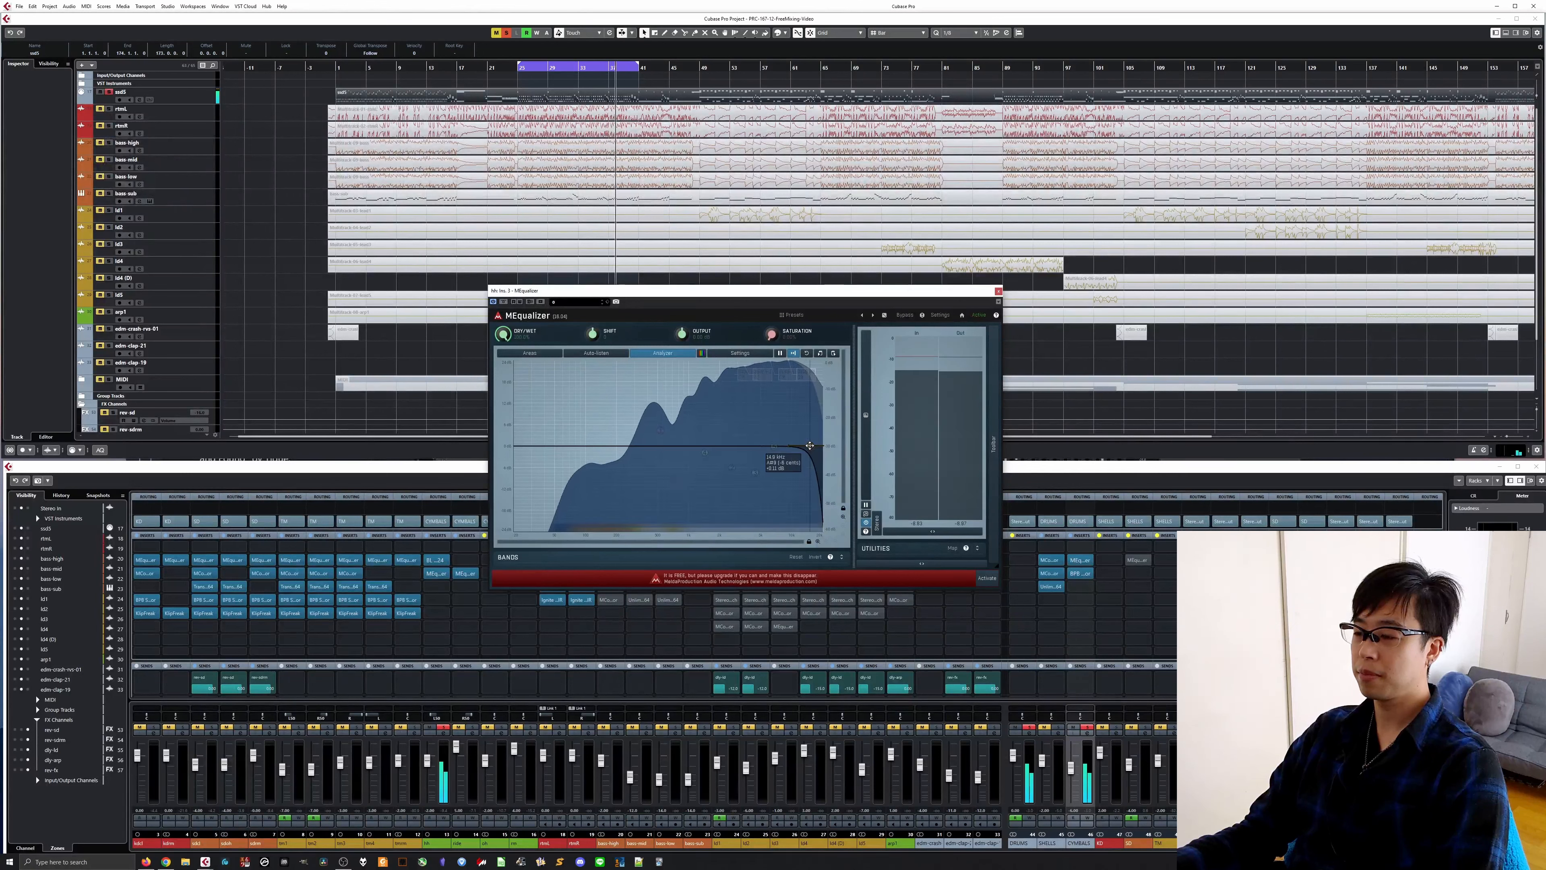
double_click(810, 446)
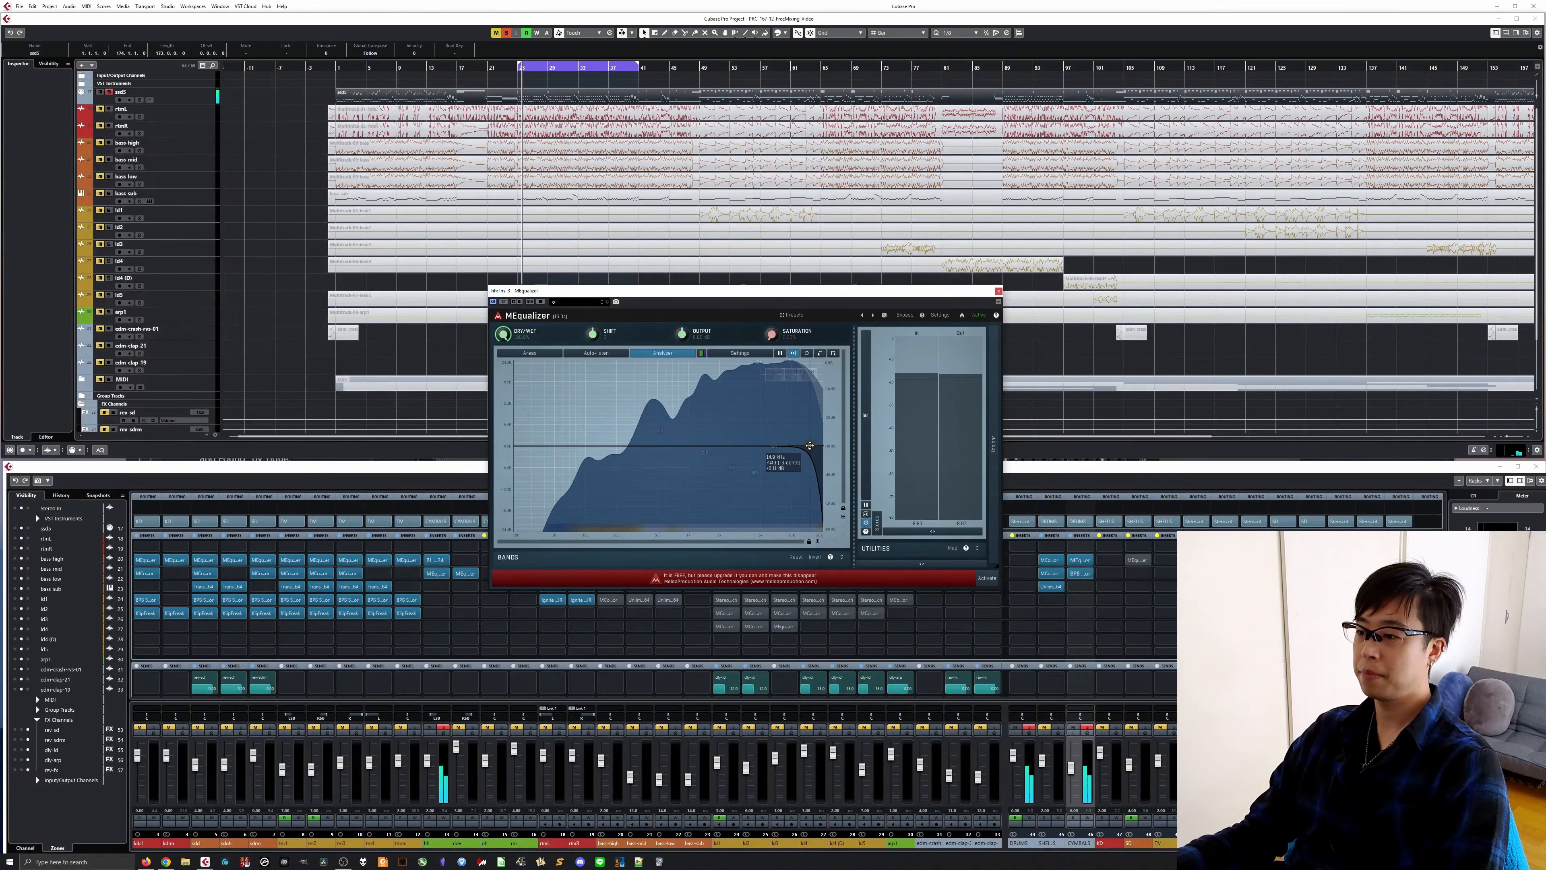
double_click(810, 446)
double_click(810, 446)
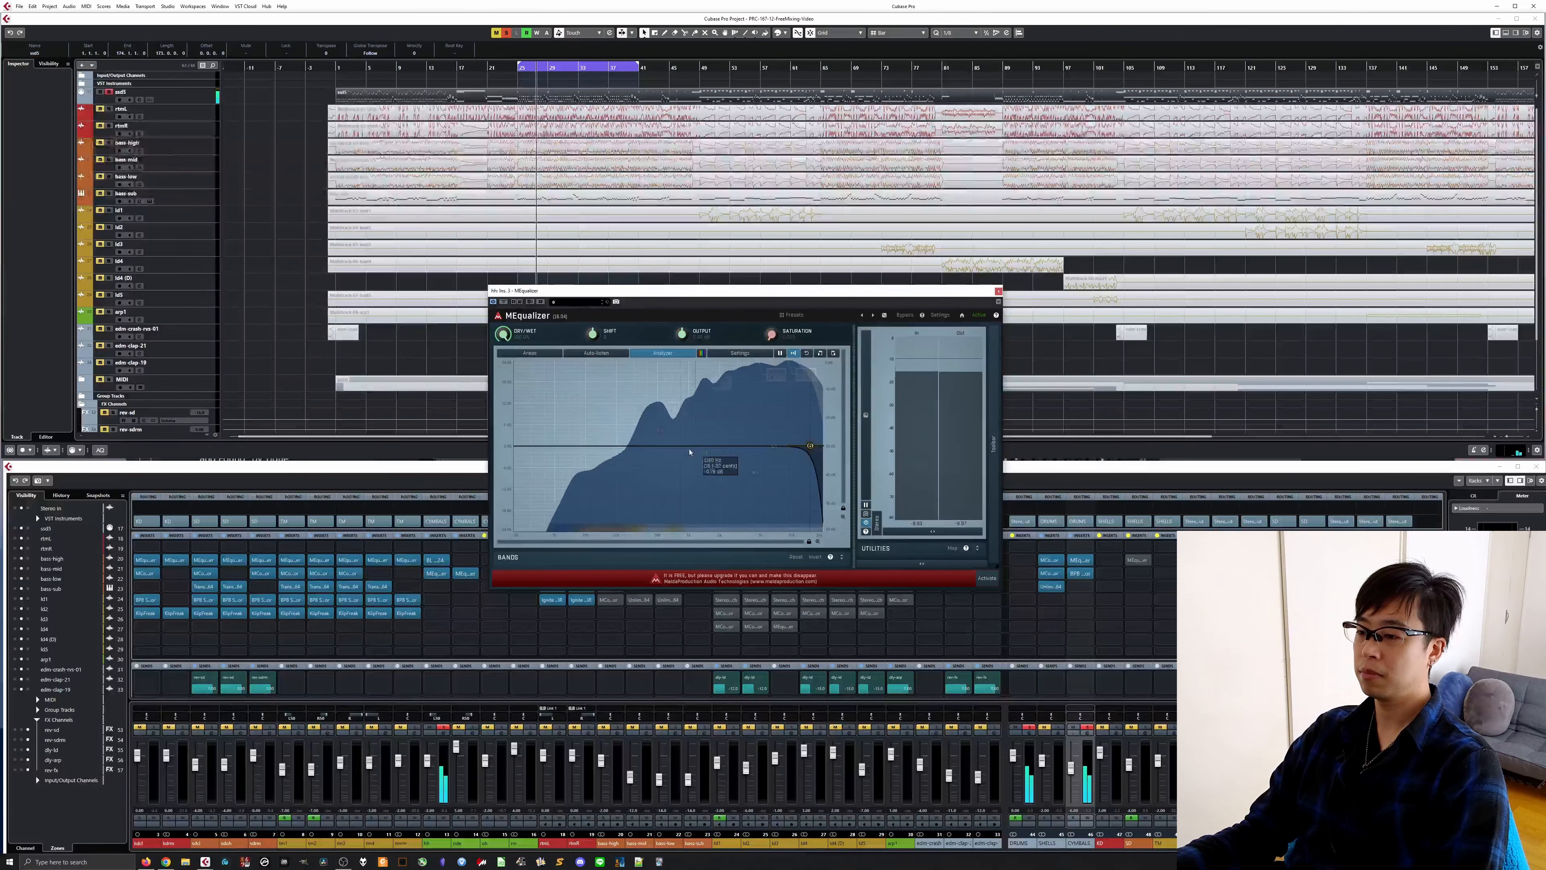
Compare the high-pass and midrange cut bands during playback, leave the high-pass on, stop and close the MEqualizer
double_click(662, 429)
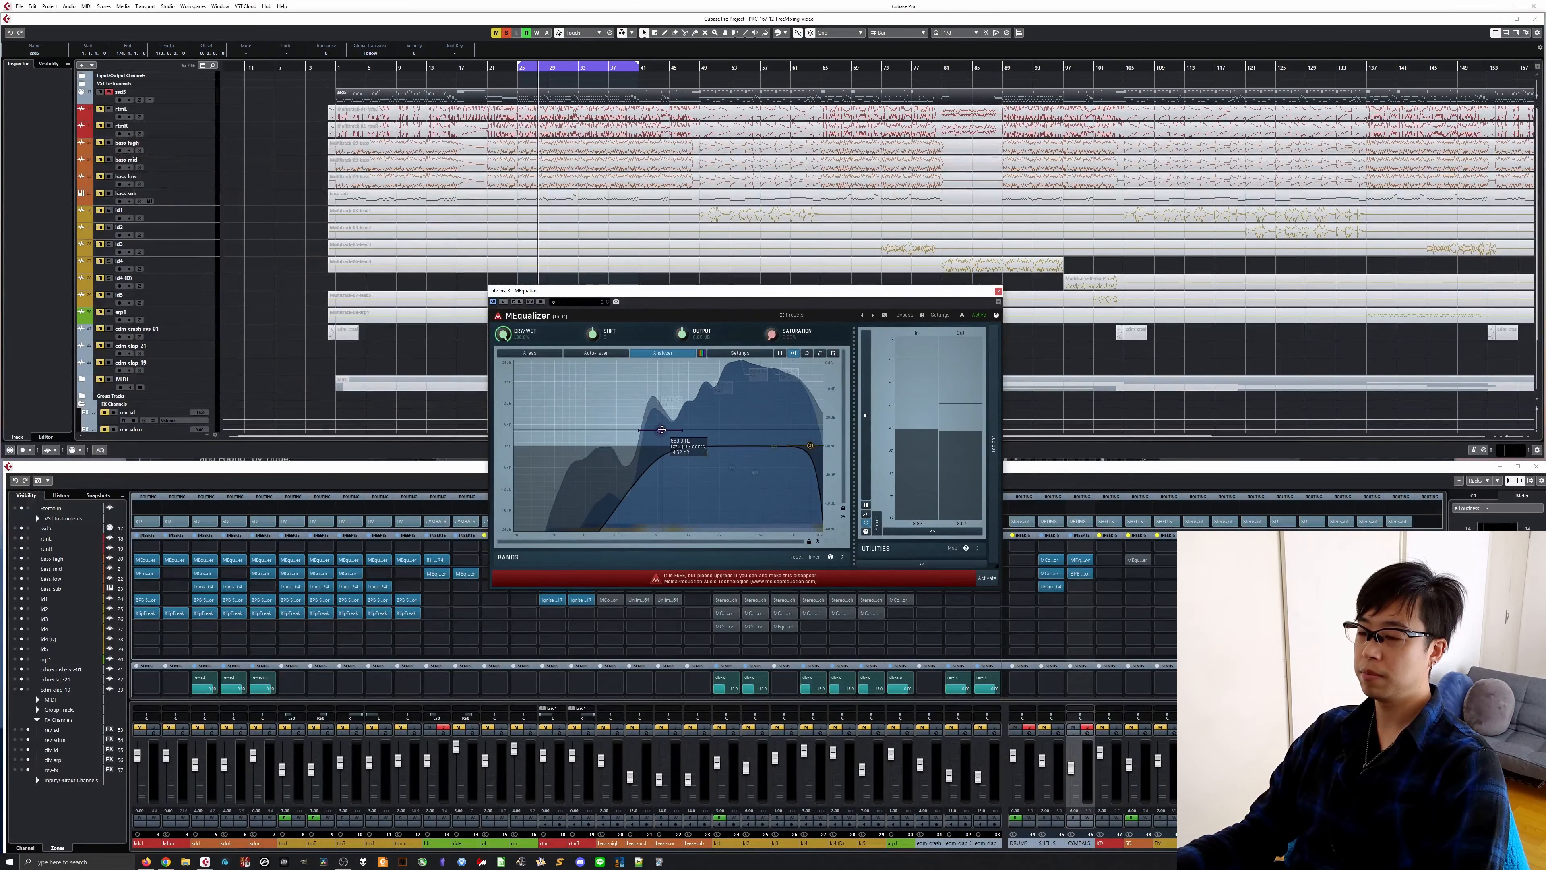
double_click(662, 429)
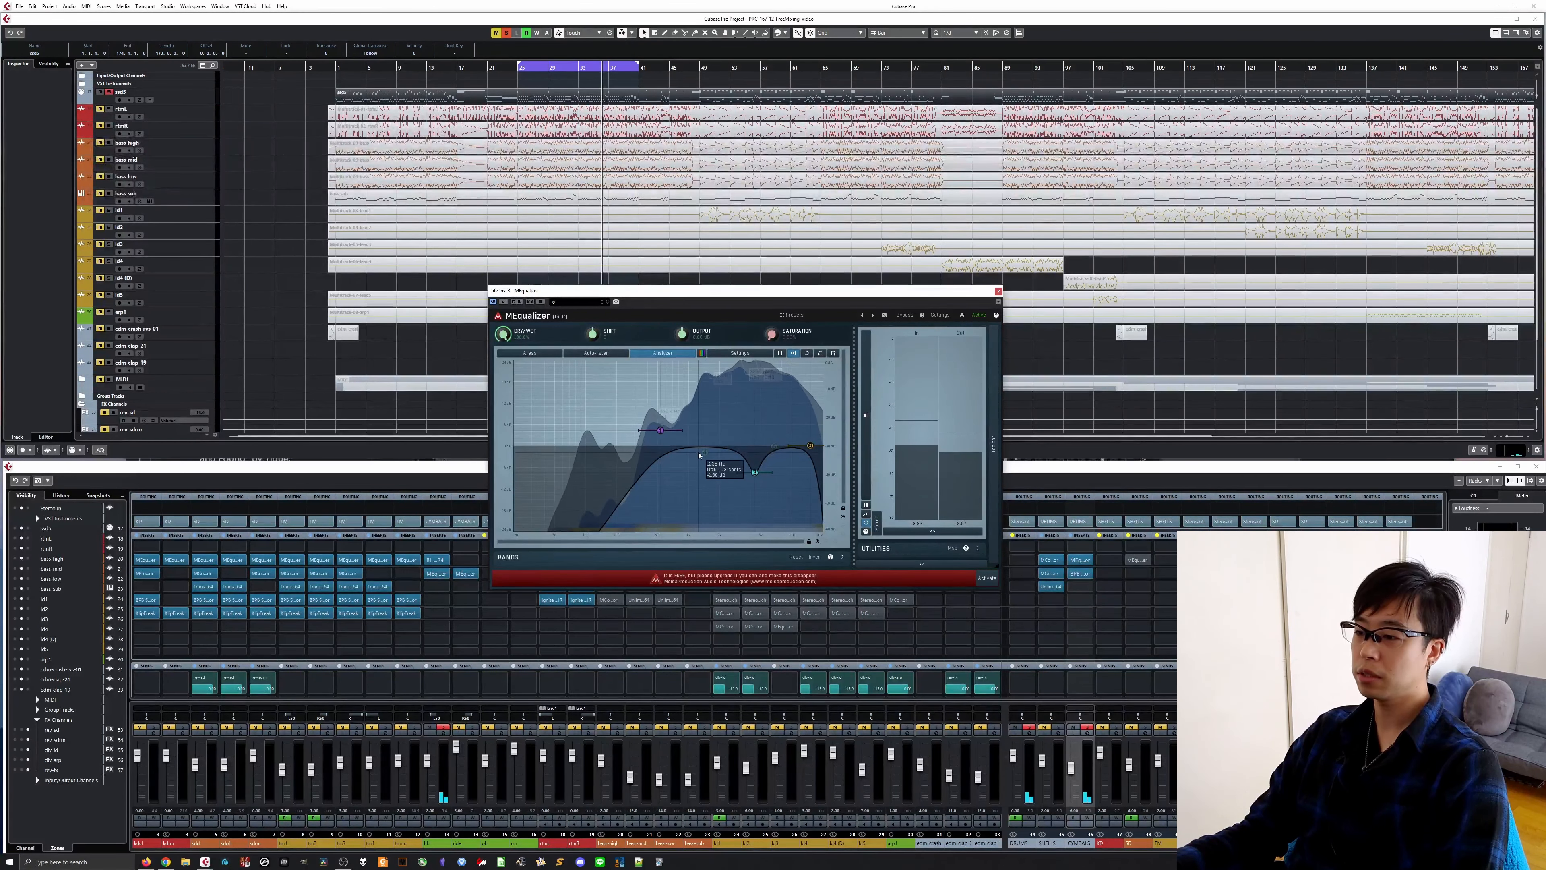
key("space")
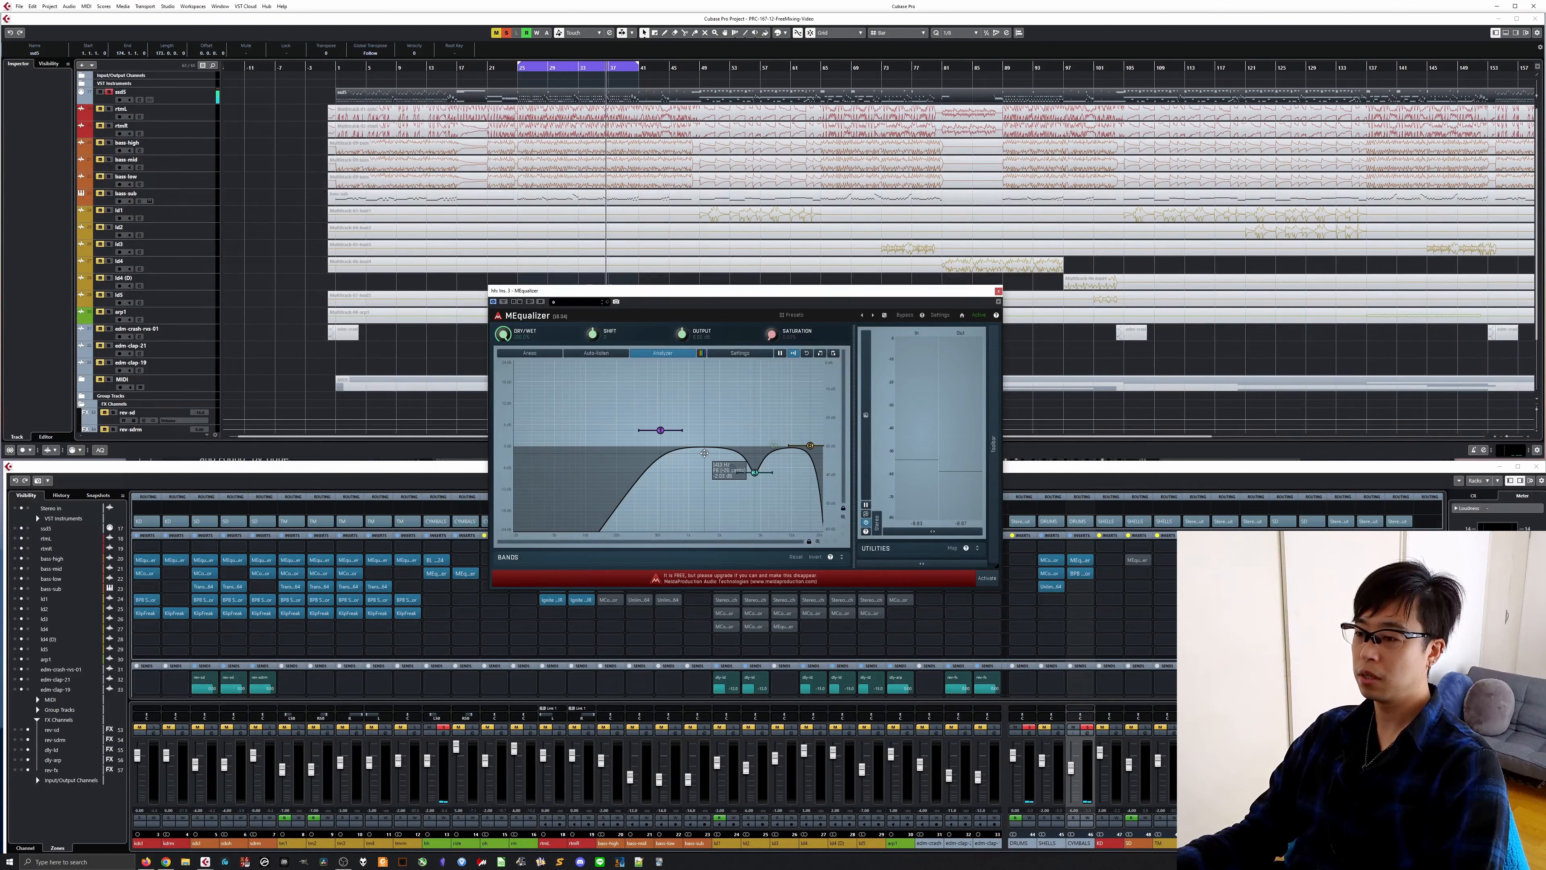
key("space")
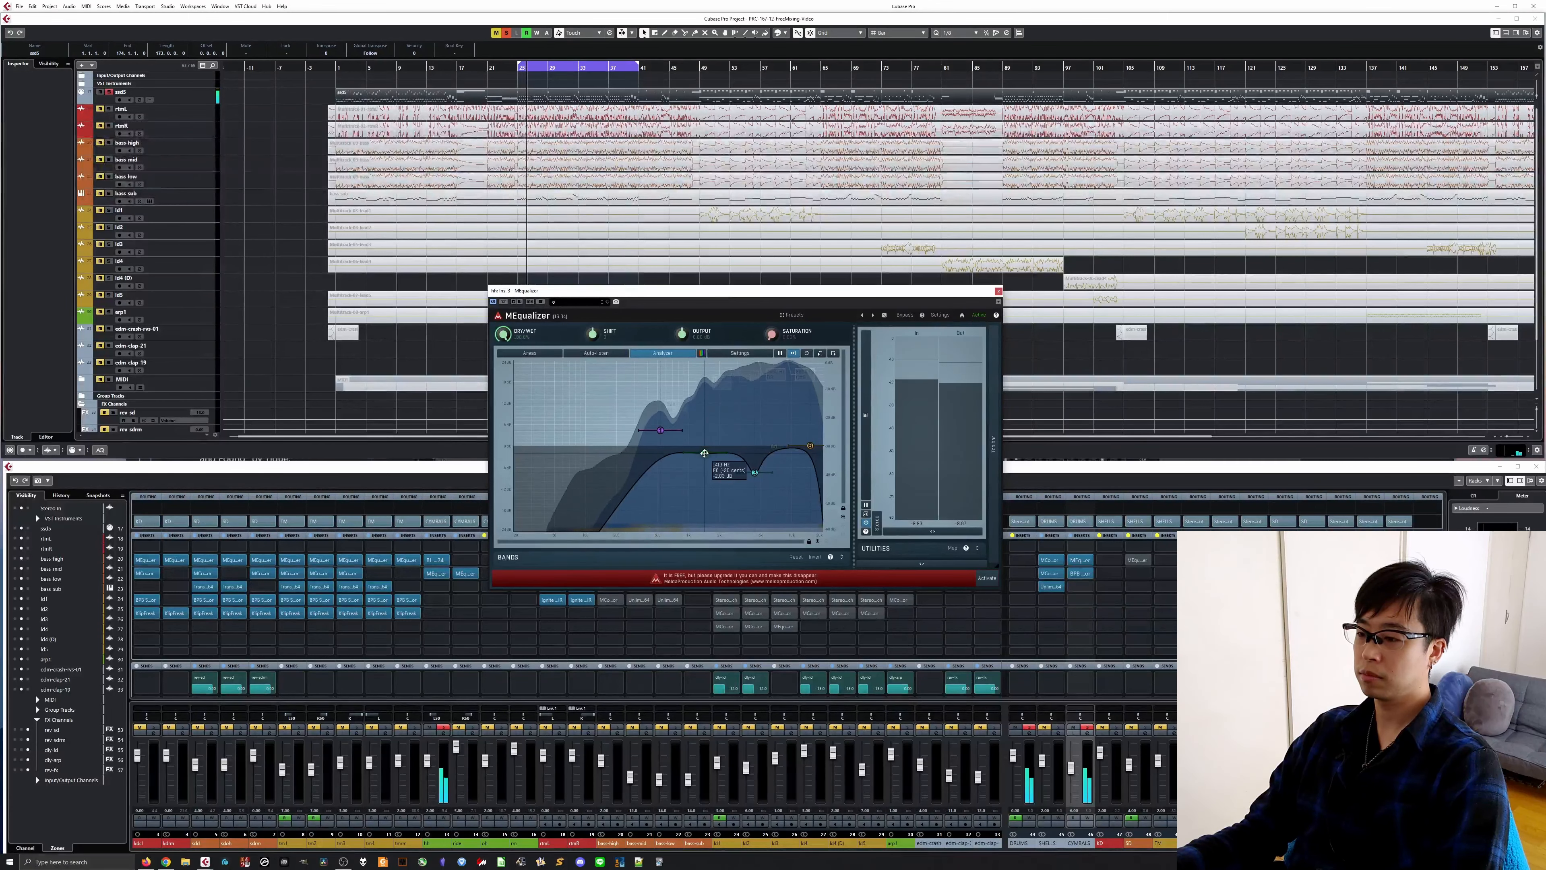
key("space")
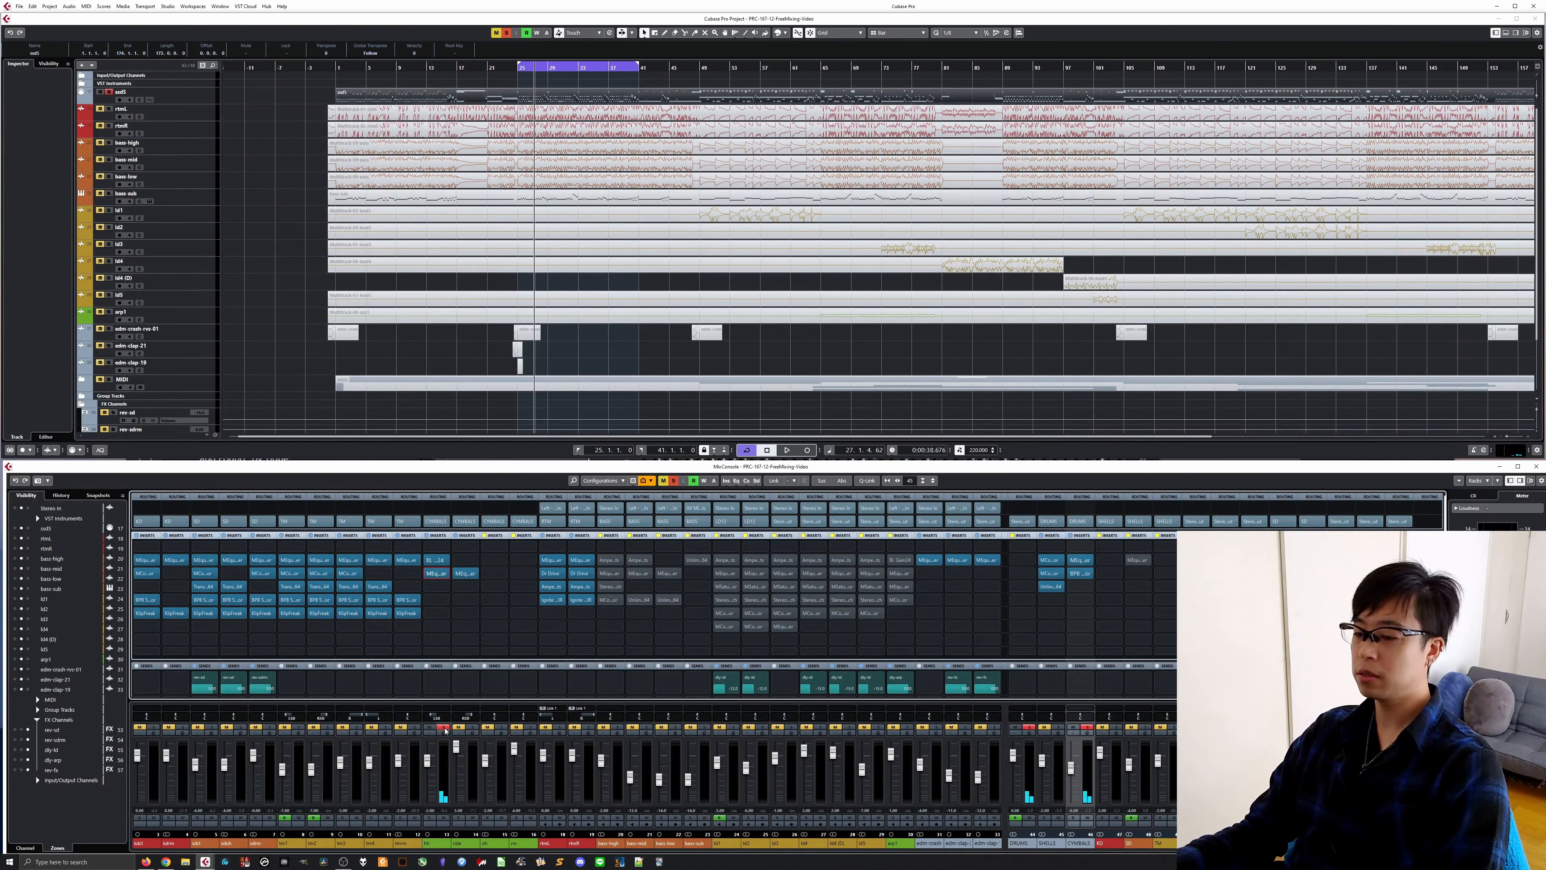
Unsolo the single cymbal channel, solo the CYMBALS group instead, and play the looped range to hear all cymbals
left_click(445, 728)
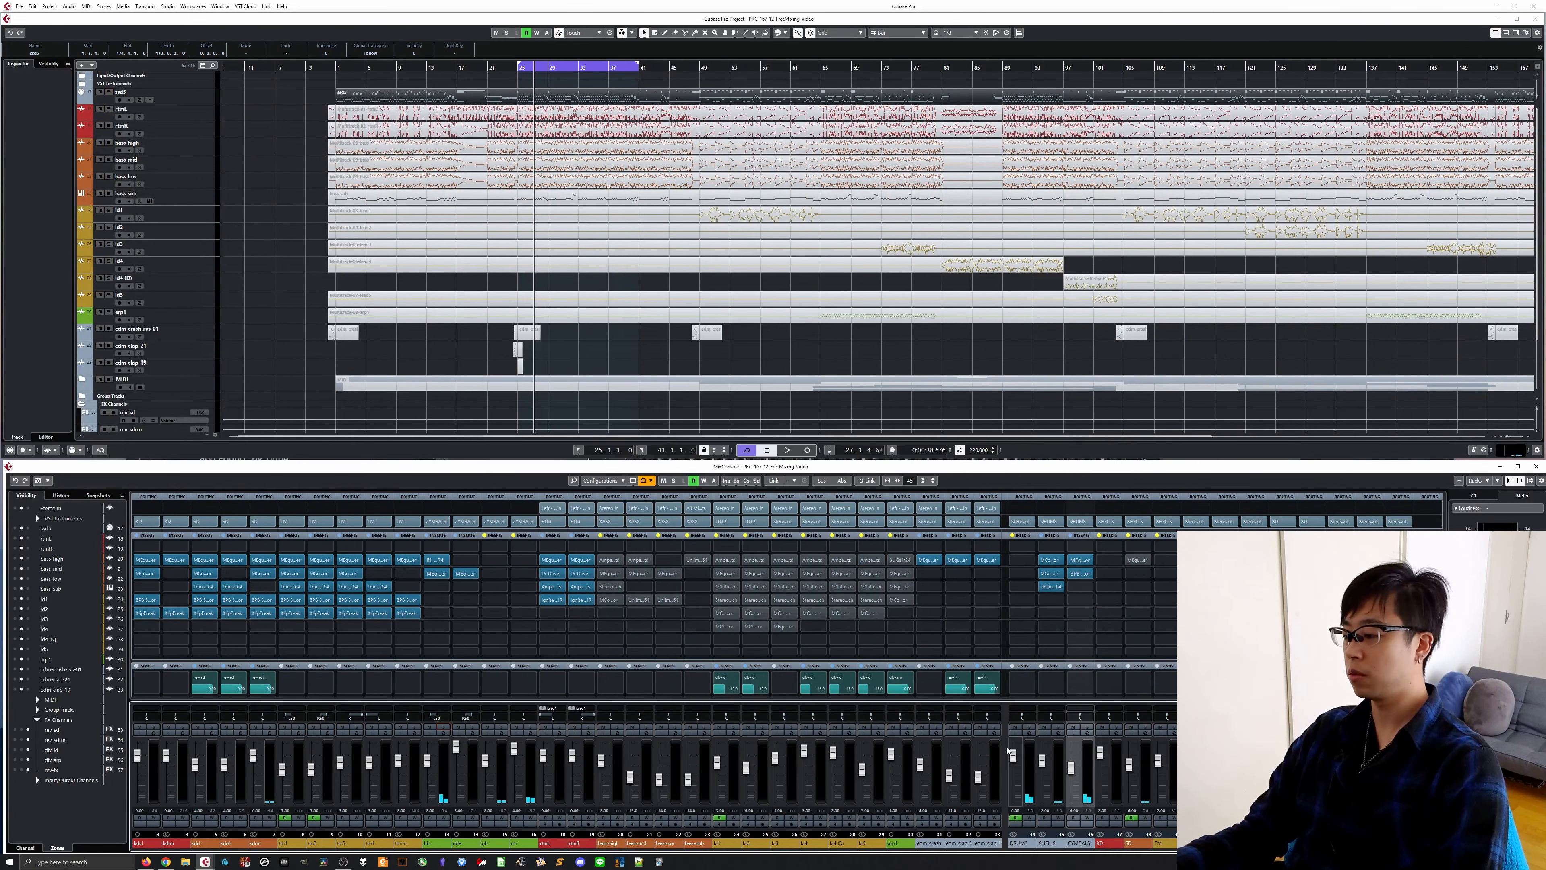
left_click(1085, 729)
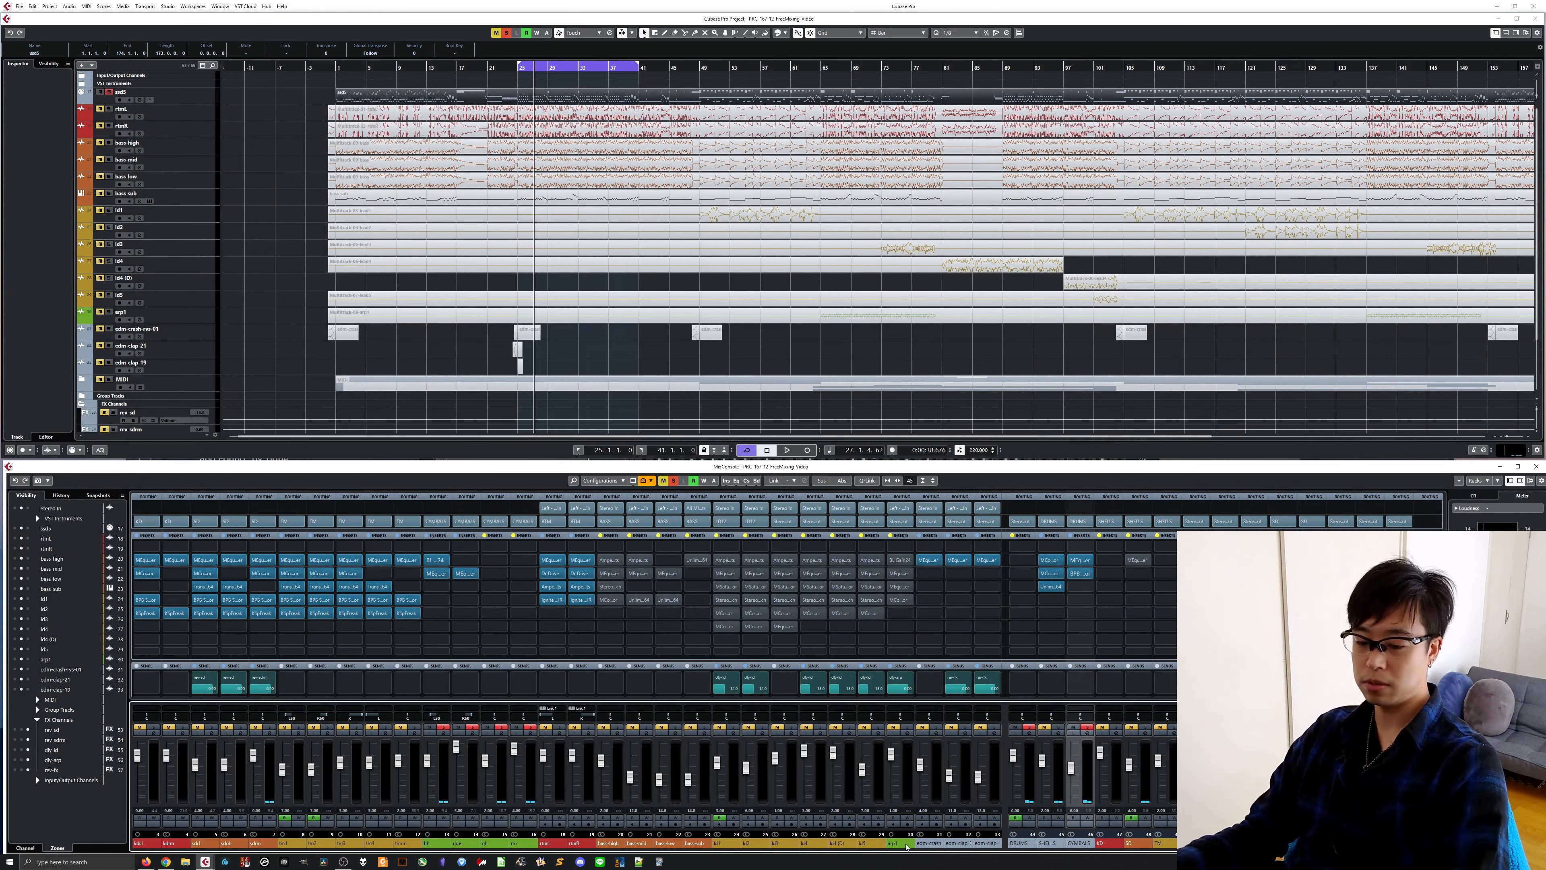
key("space")
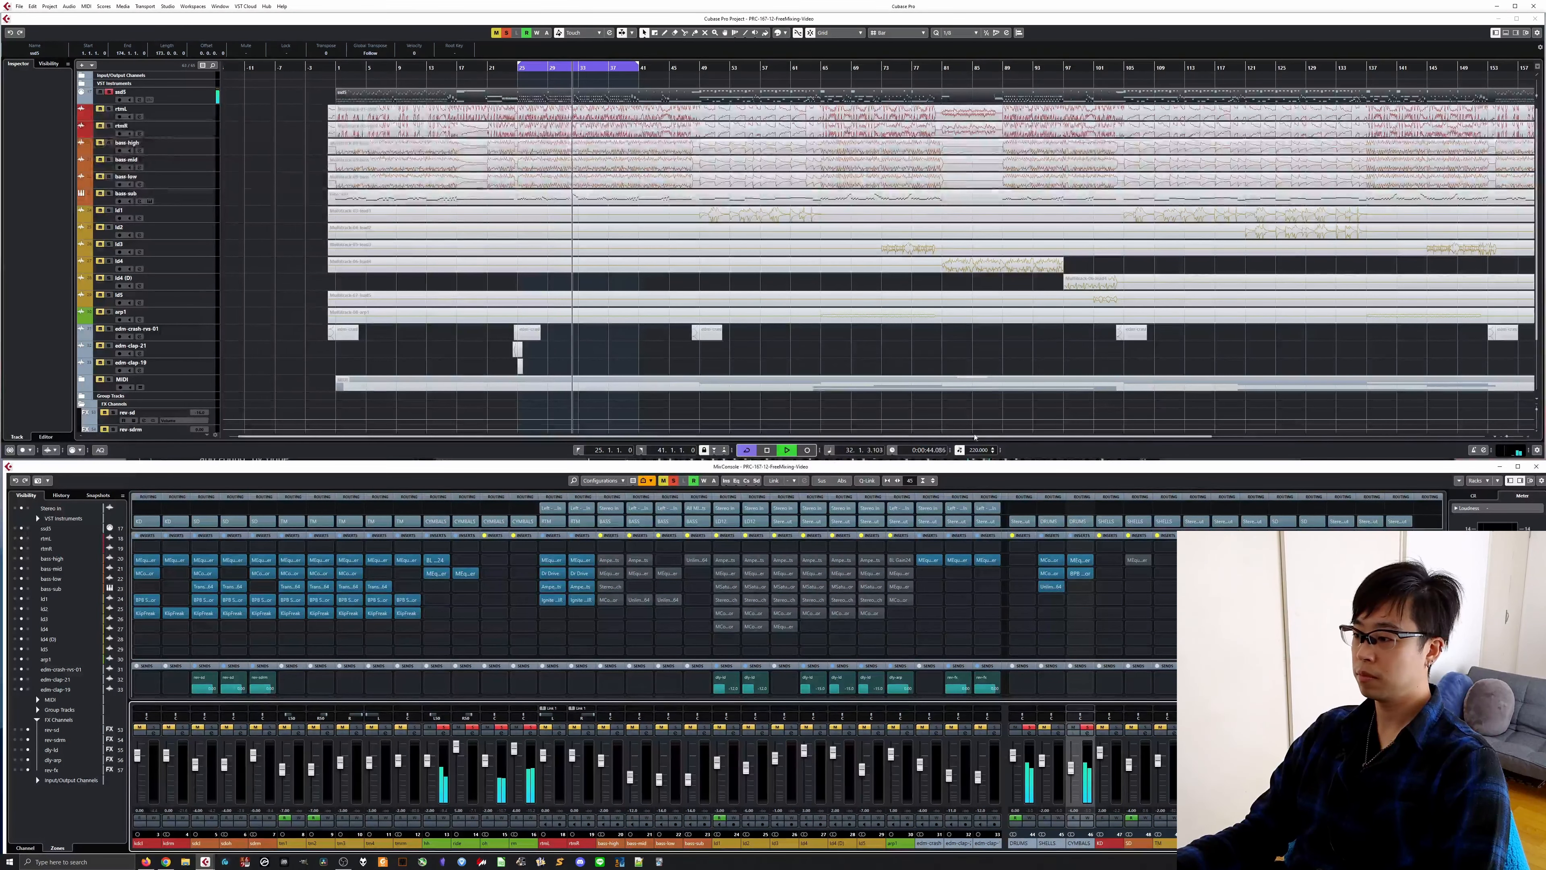
key("space")
key("space")
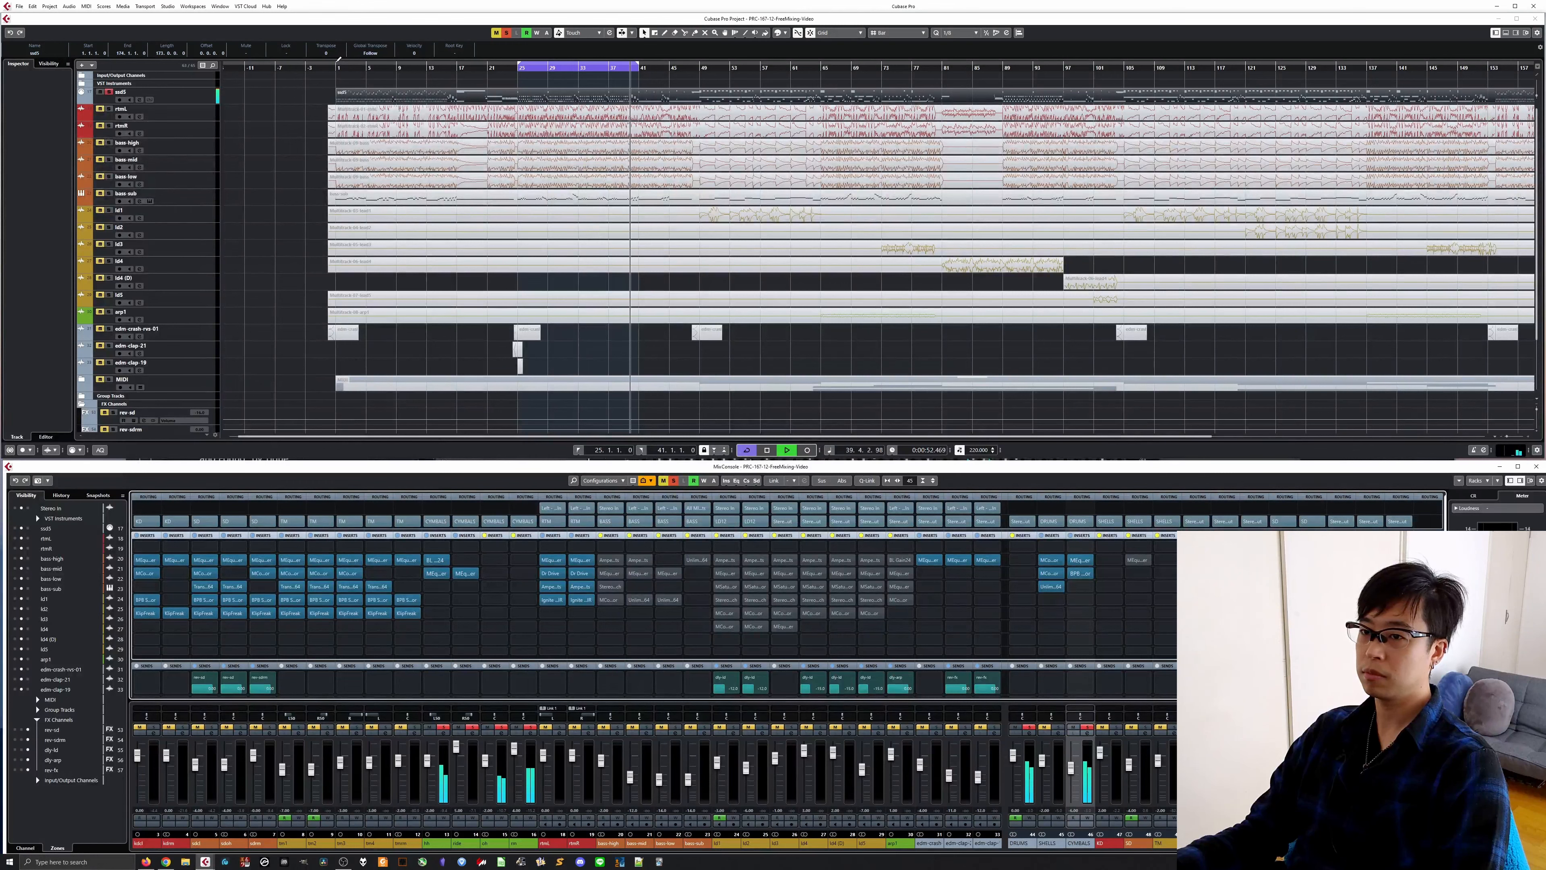
key("space")
Loop bars 1 to 17 and play them while bypassing and re-enabling the CYMBALS group's inserts to compare
left_click_drag(339, 63, 464, 64)
key("space")
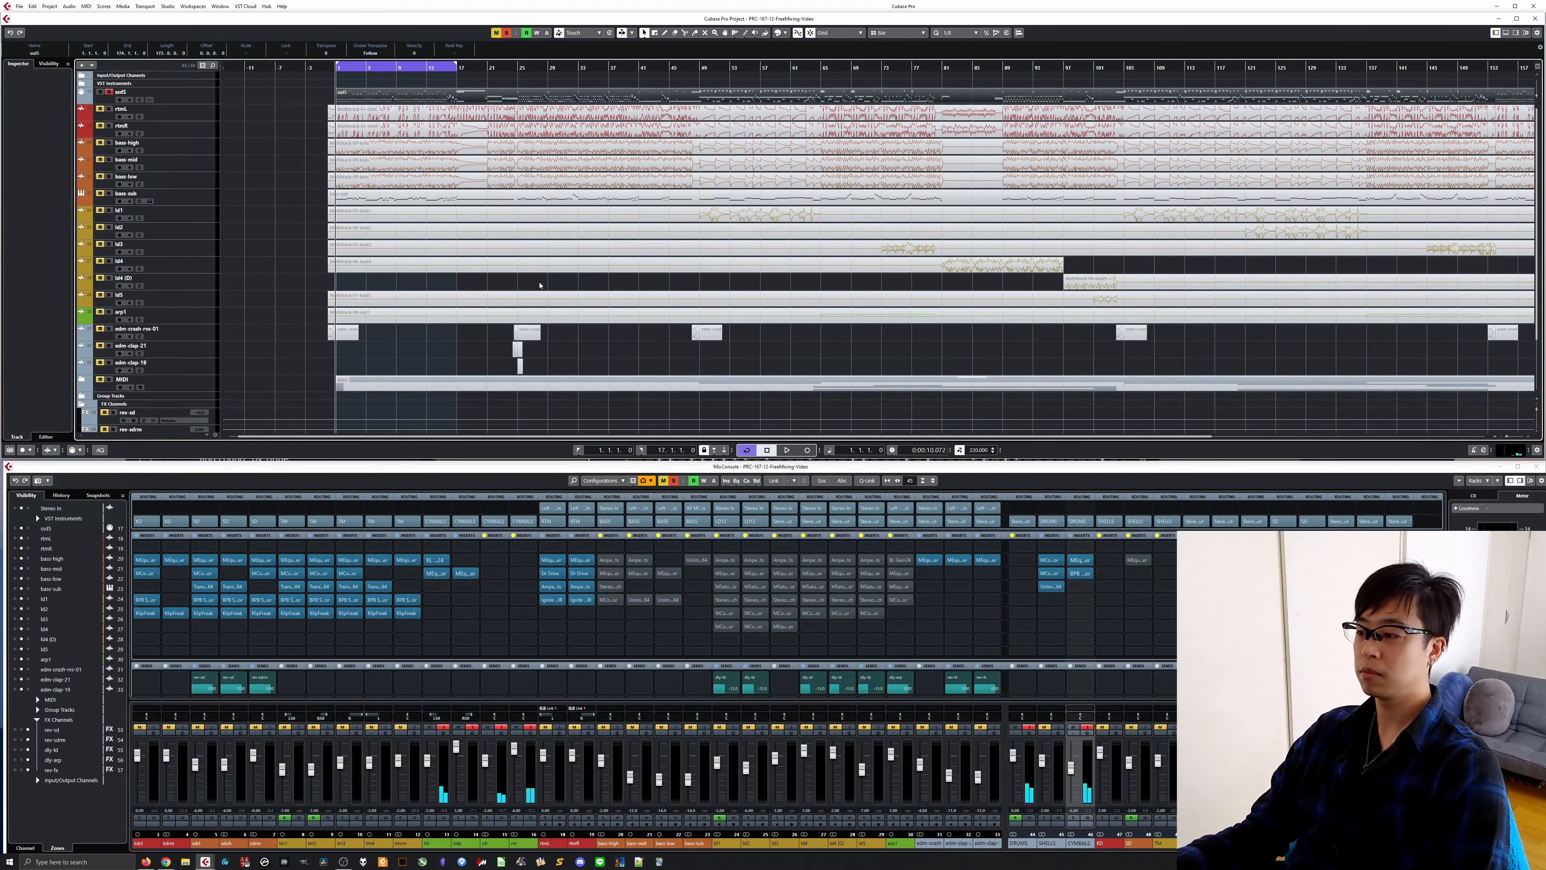
left_click(1070, 536)
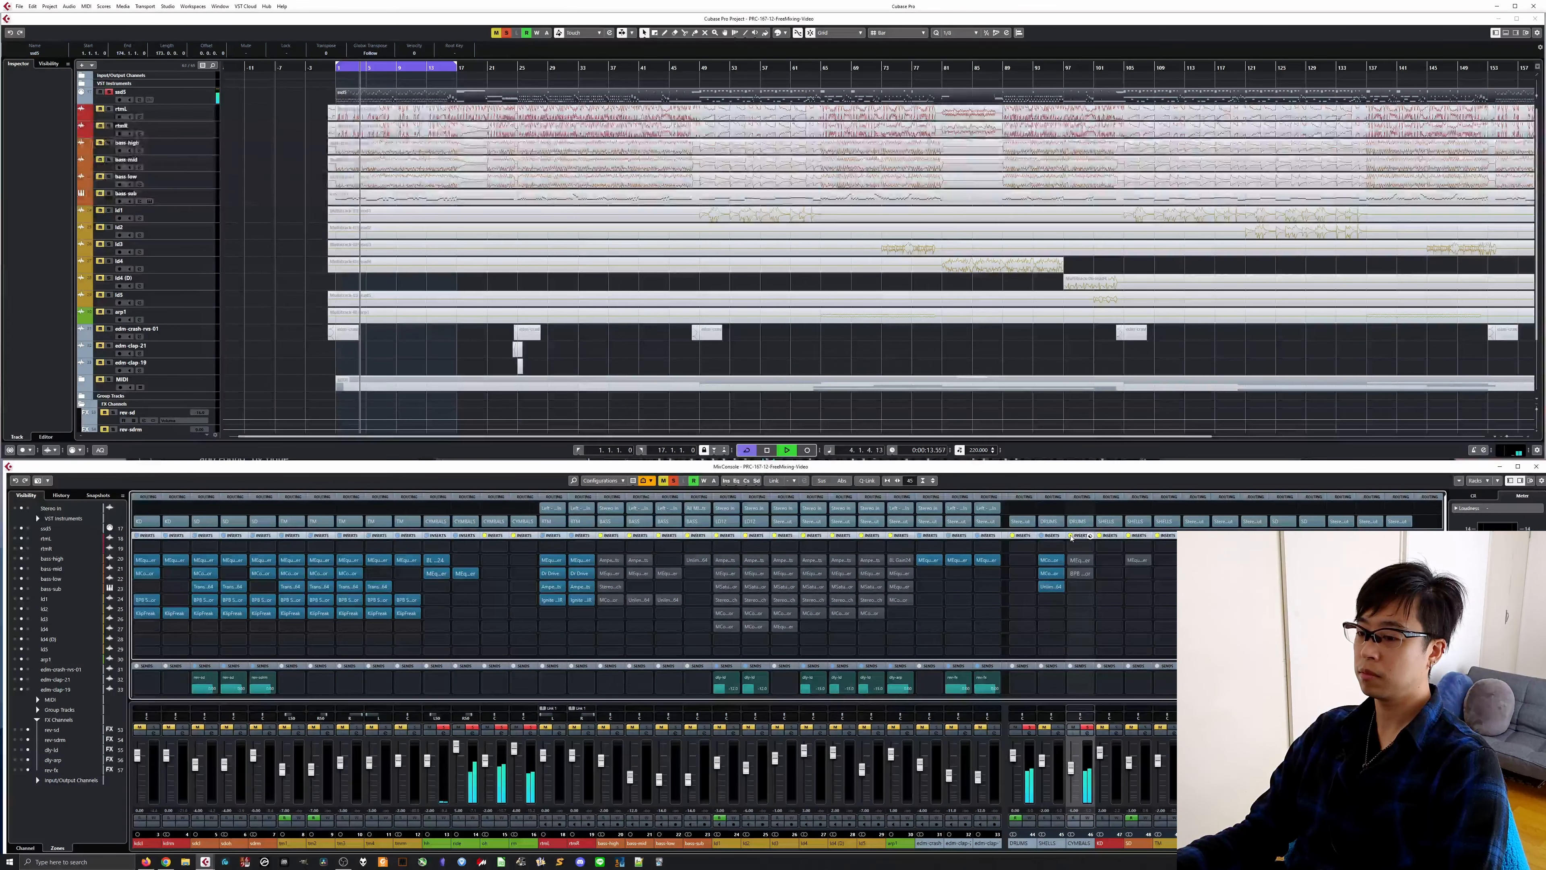
left_click(1072, 537)
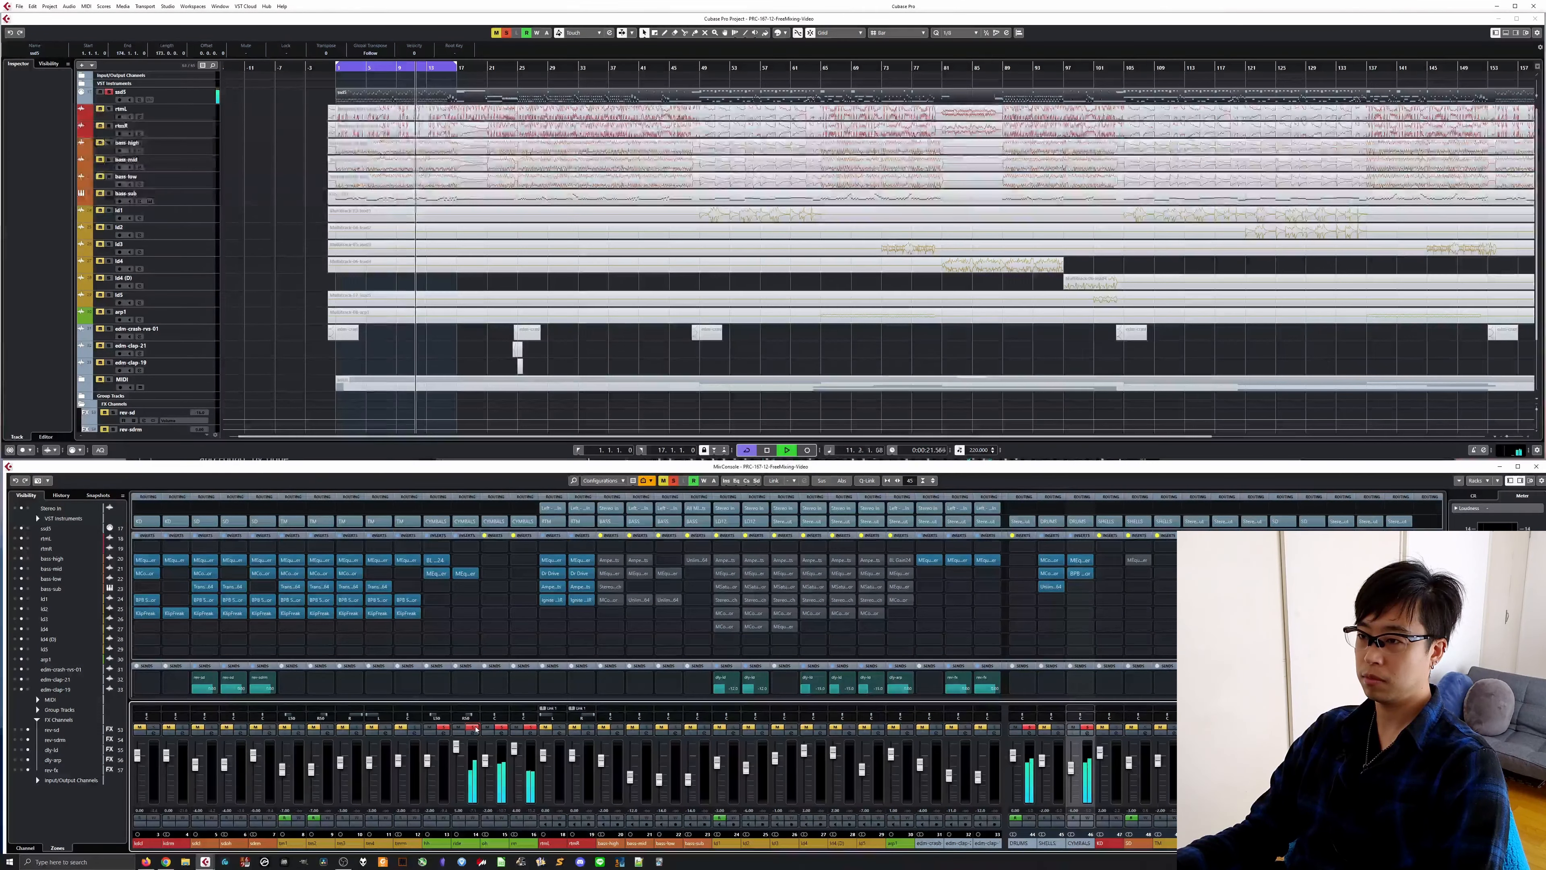
key("space")
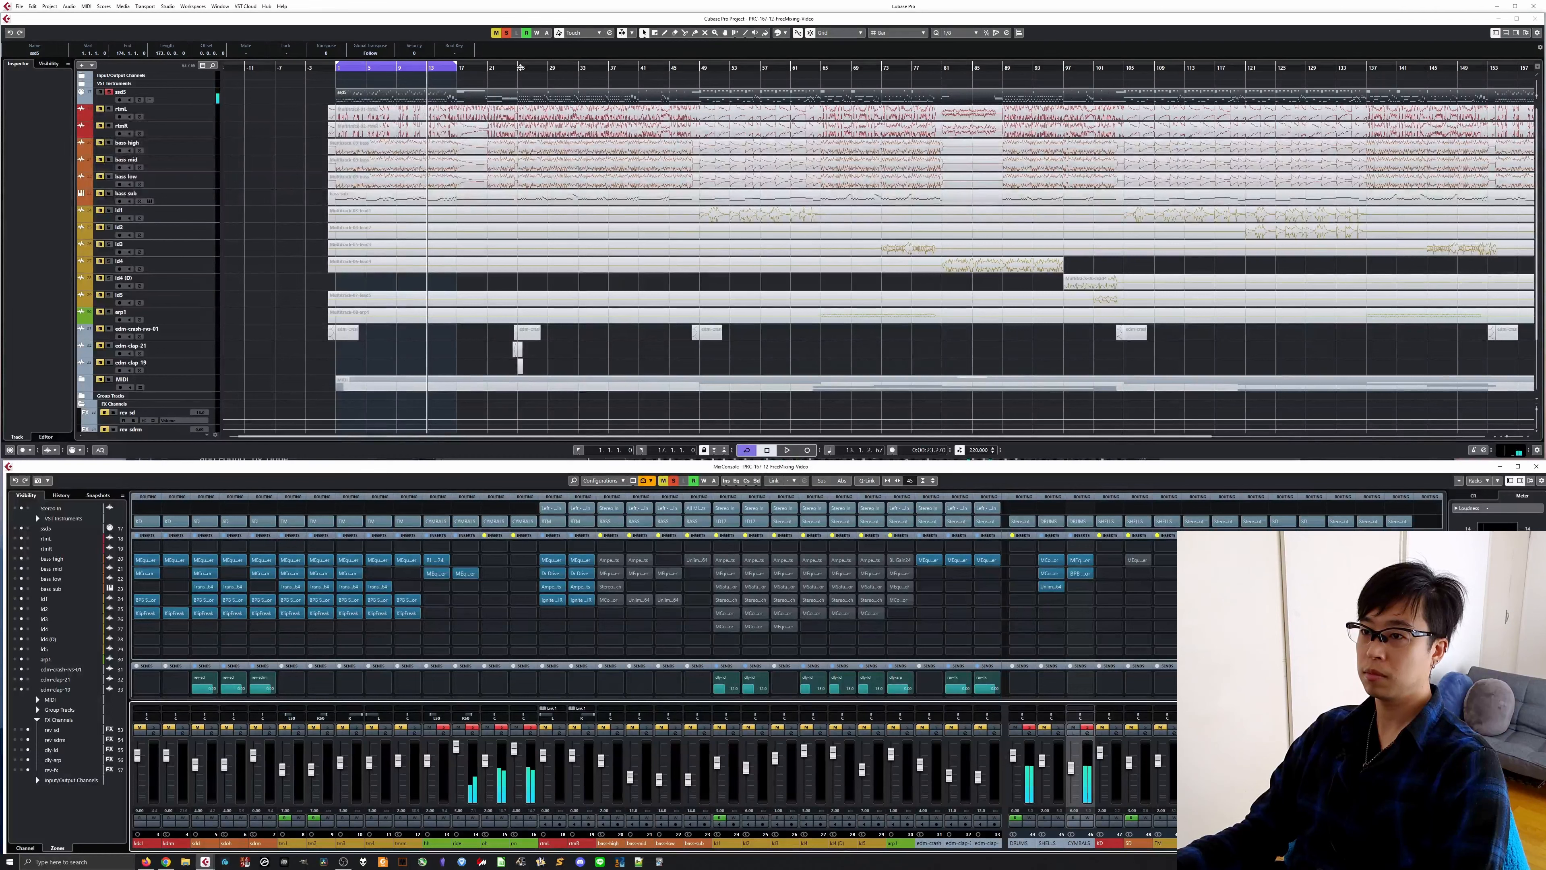
Loop bars 25 to 41 and play that range from its start with the CYMBALS group soloed
left_click_drag(518, 64, 640, 56)
key("KP_1")
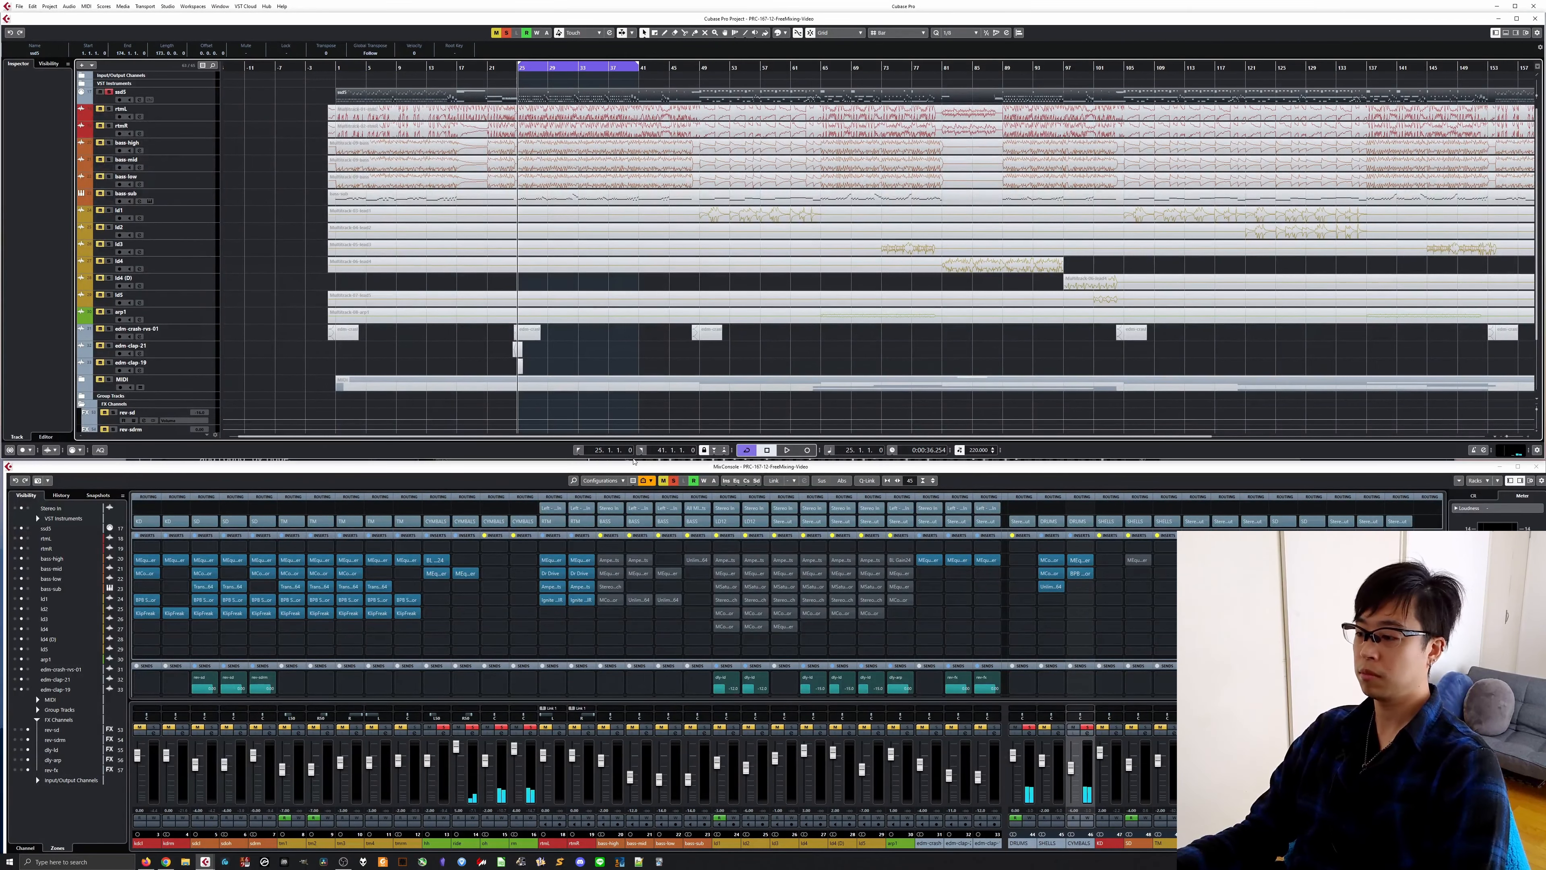
key("space")
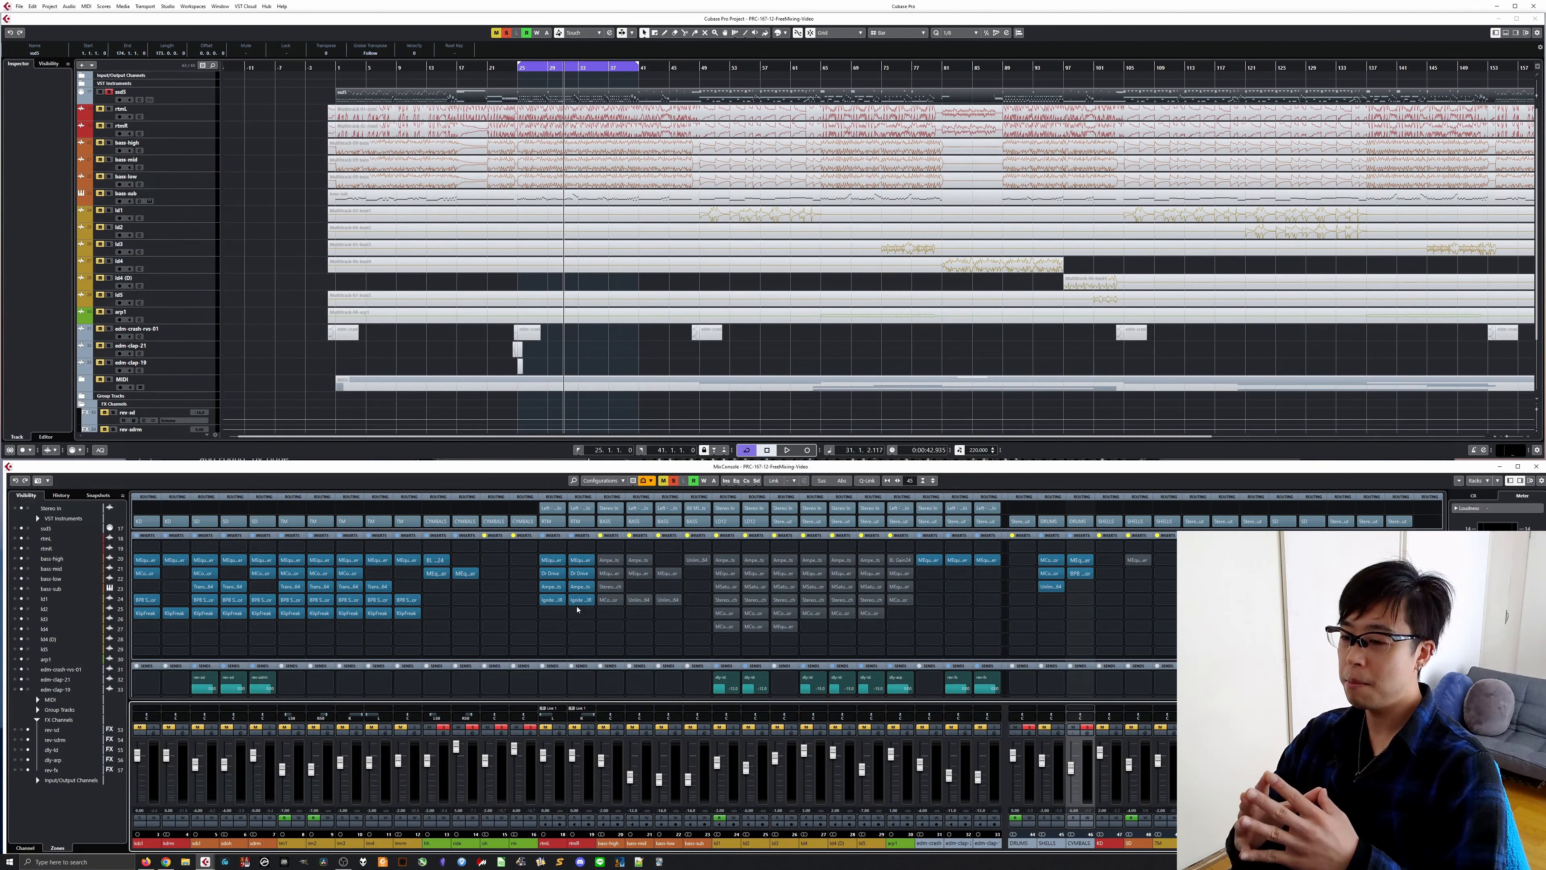
Bypass the MEqualizer on the first cymbal channel, play the loop, and re-enable the EQ to compare
left_click(426, 574)
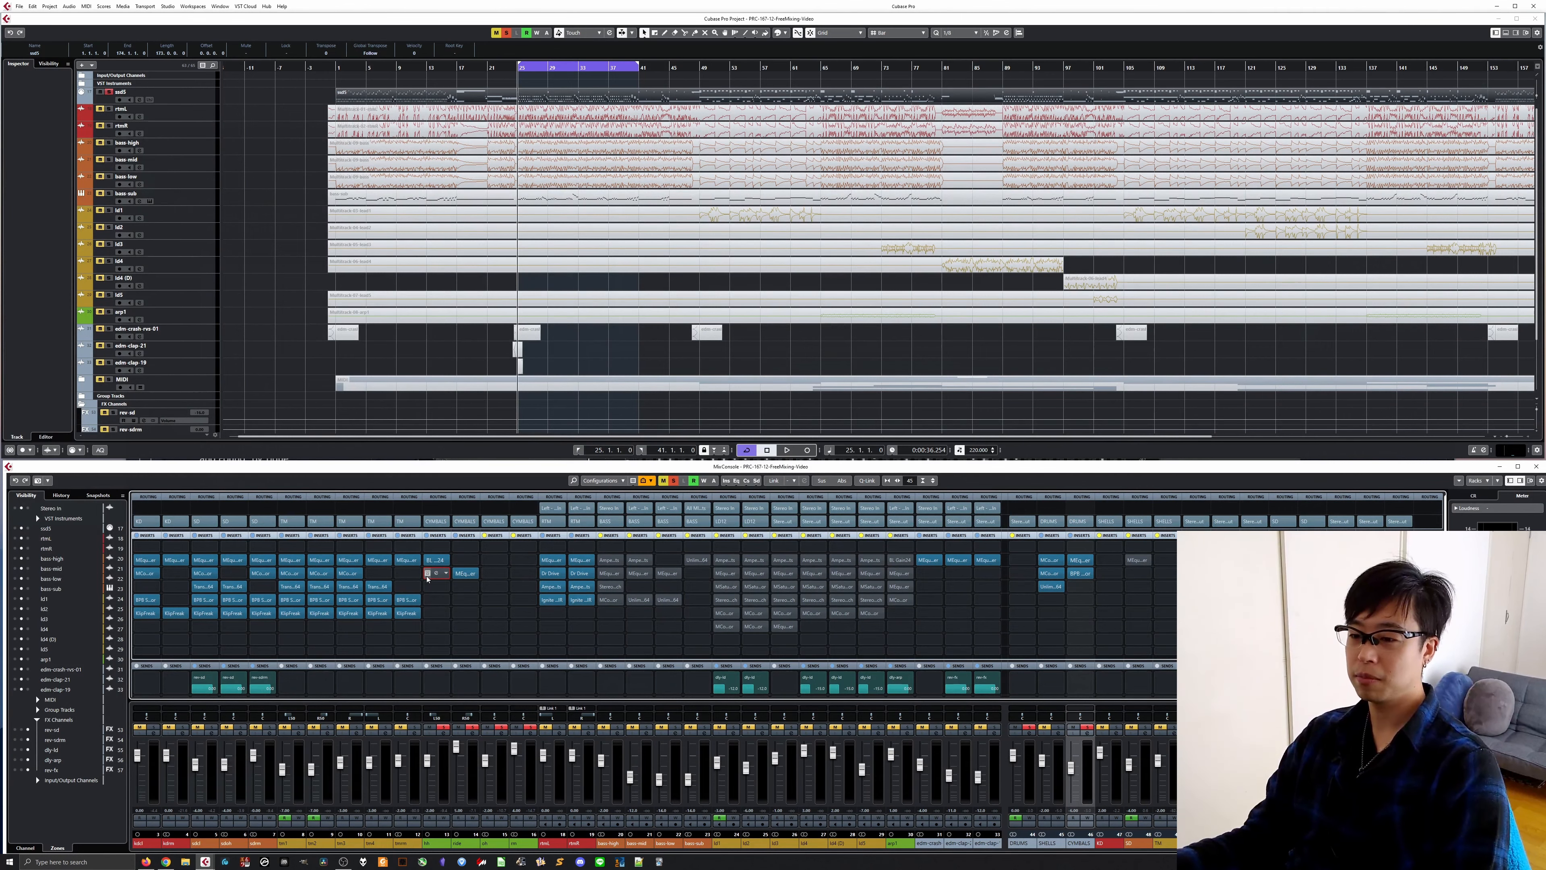
key("space")
left_click(426, 573)
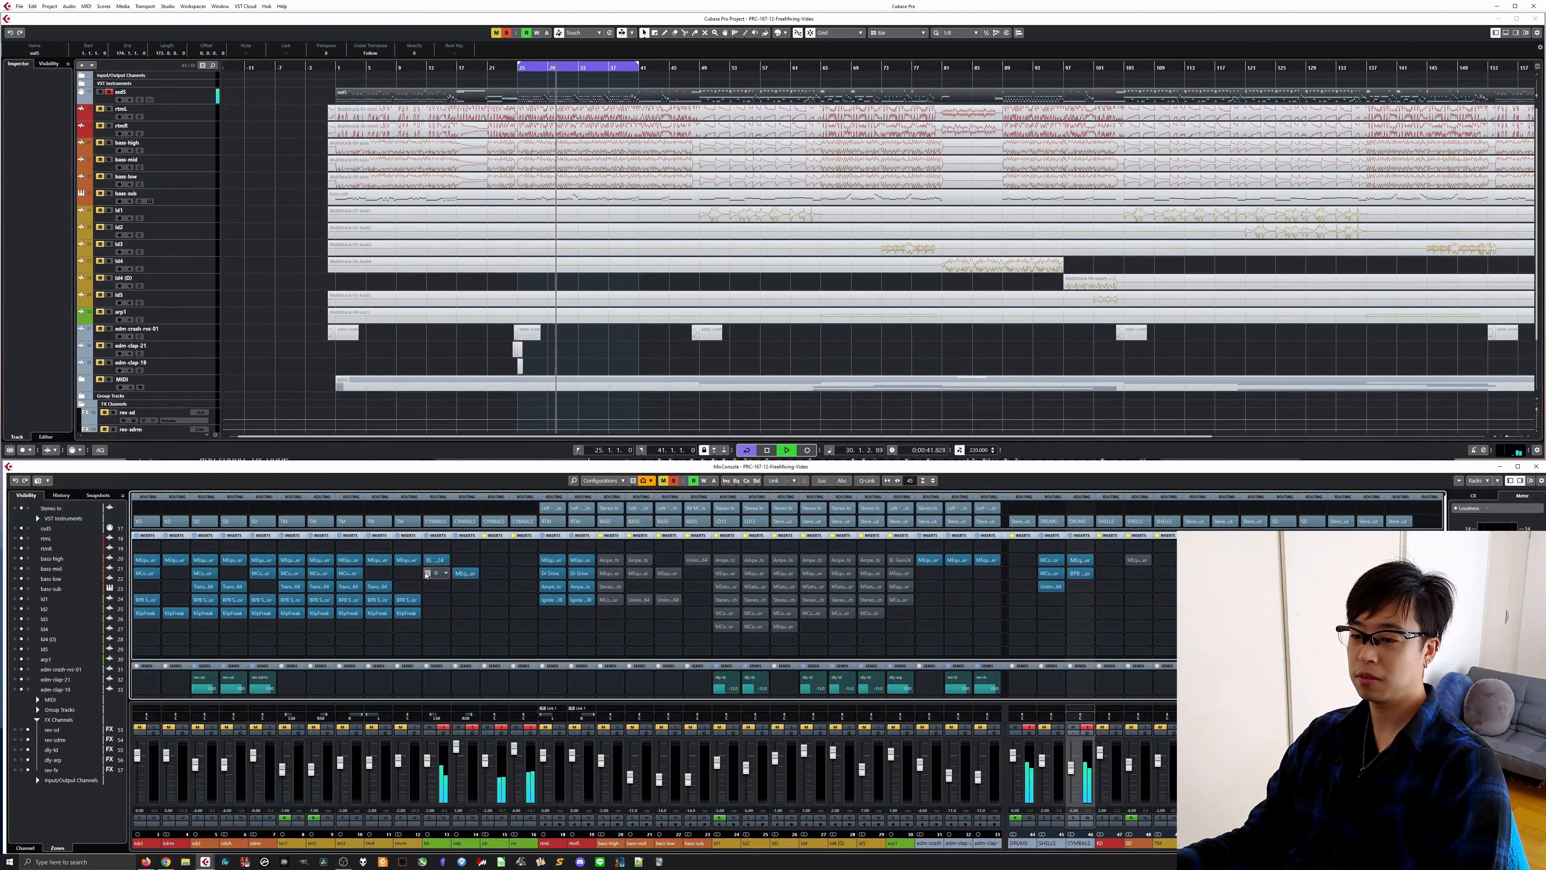
key("space")
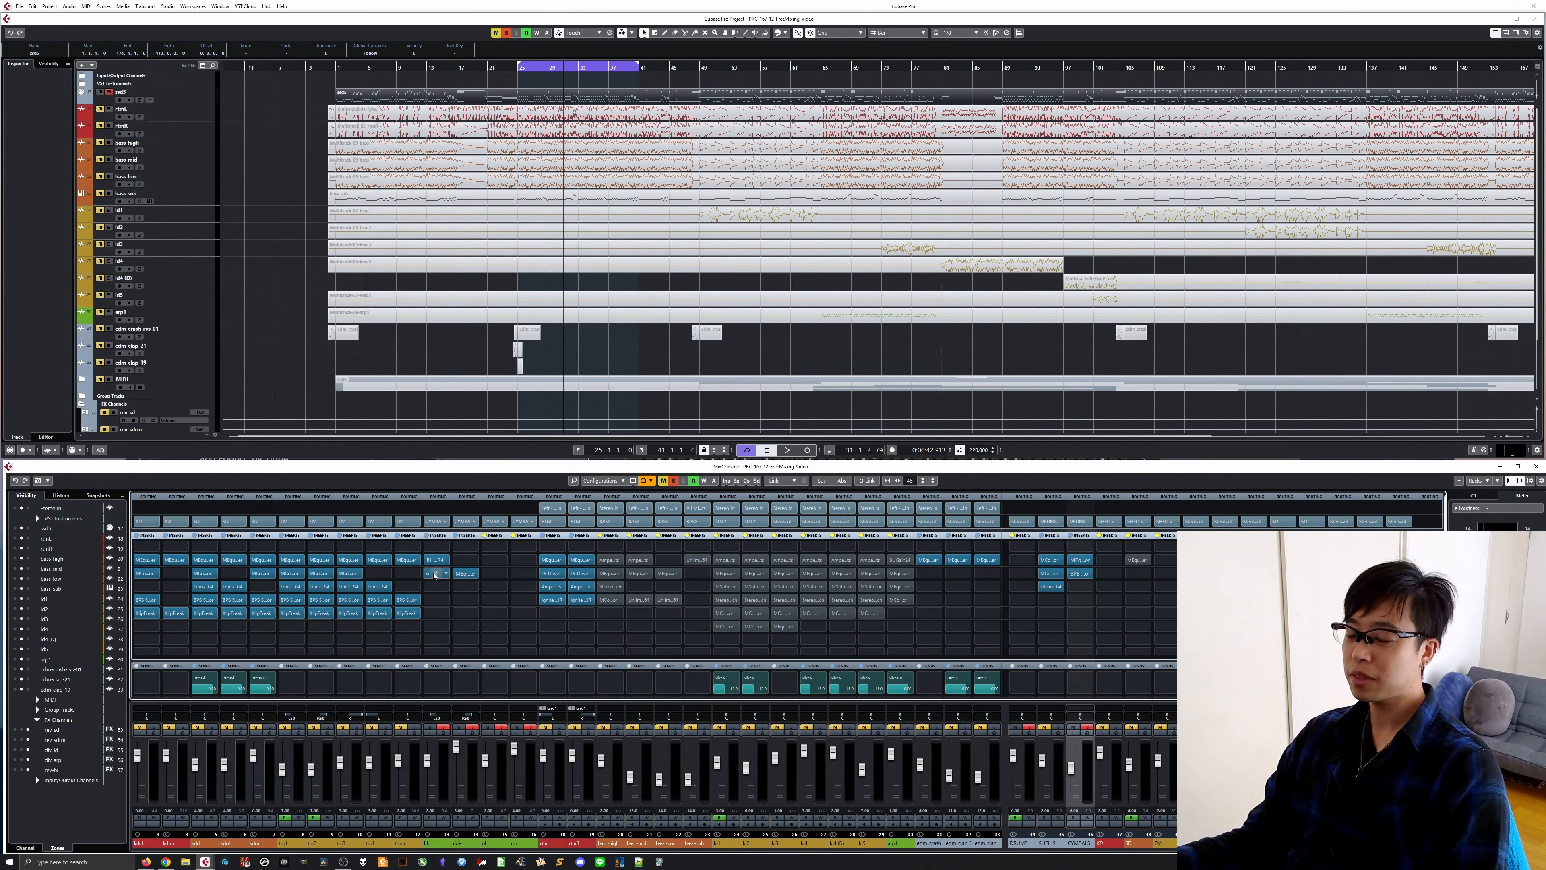
left_click(434, 574)
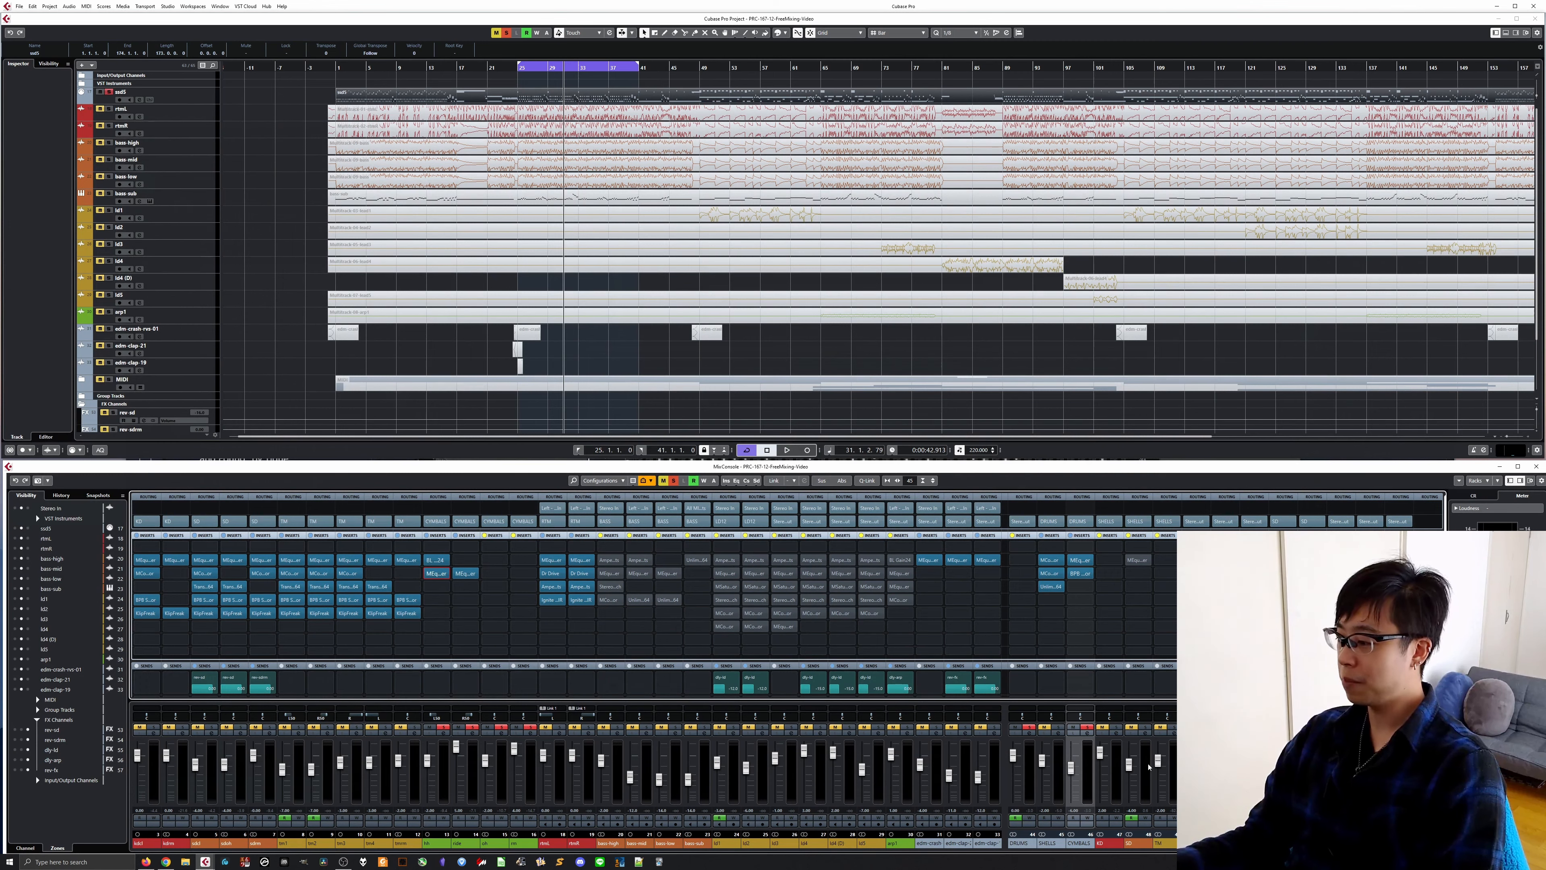
Unsolo the CYMBALS group, then select and solo the DRUMS group
left_click(1087, 727)
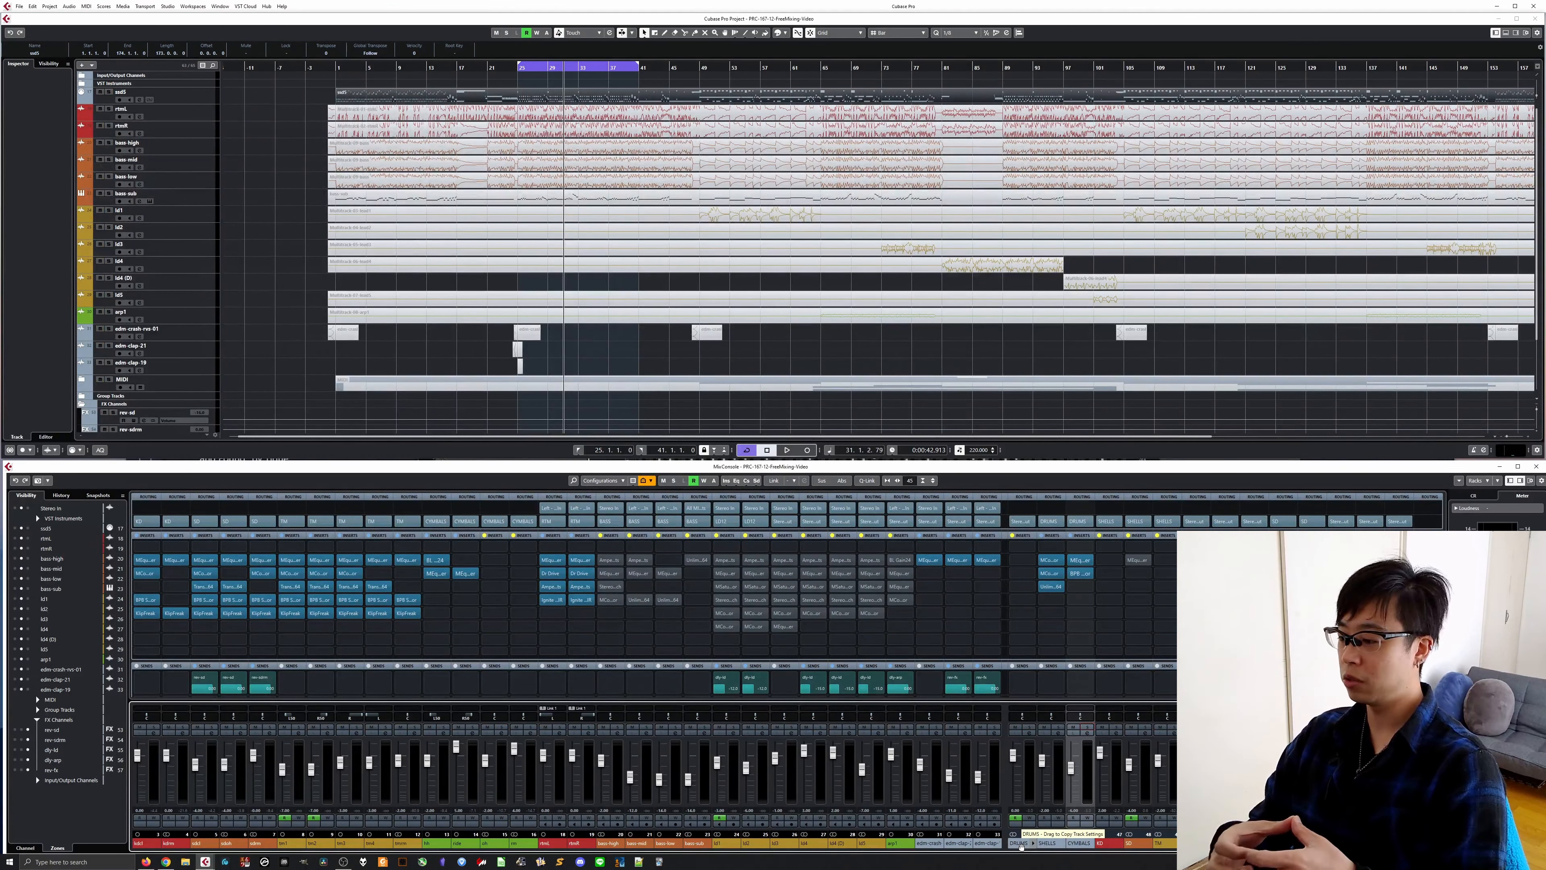
left_click(1022, 846)
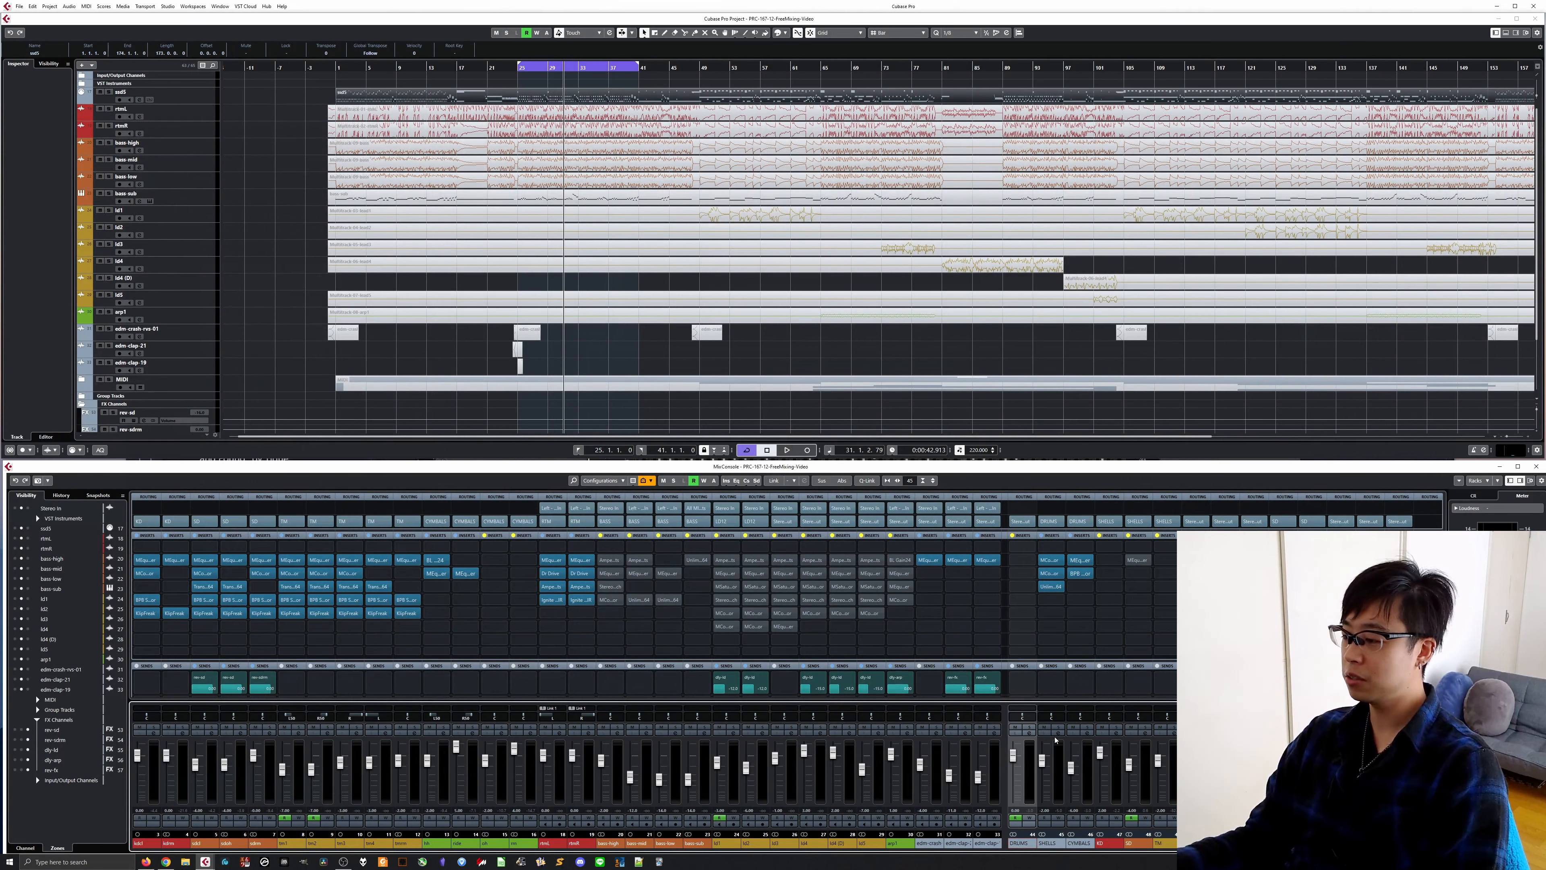
left_click(1029, 727)
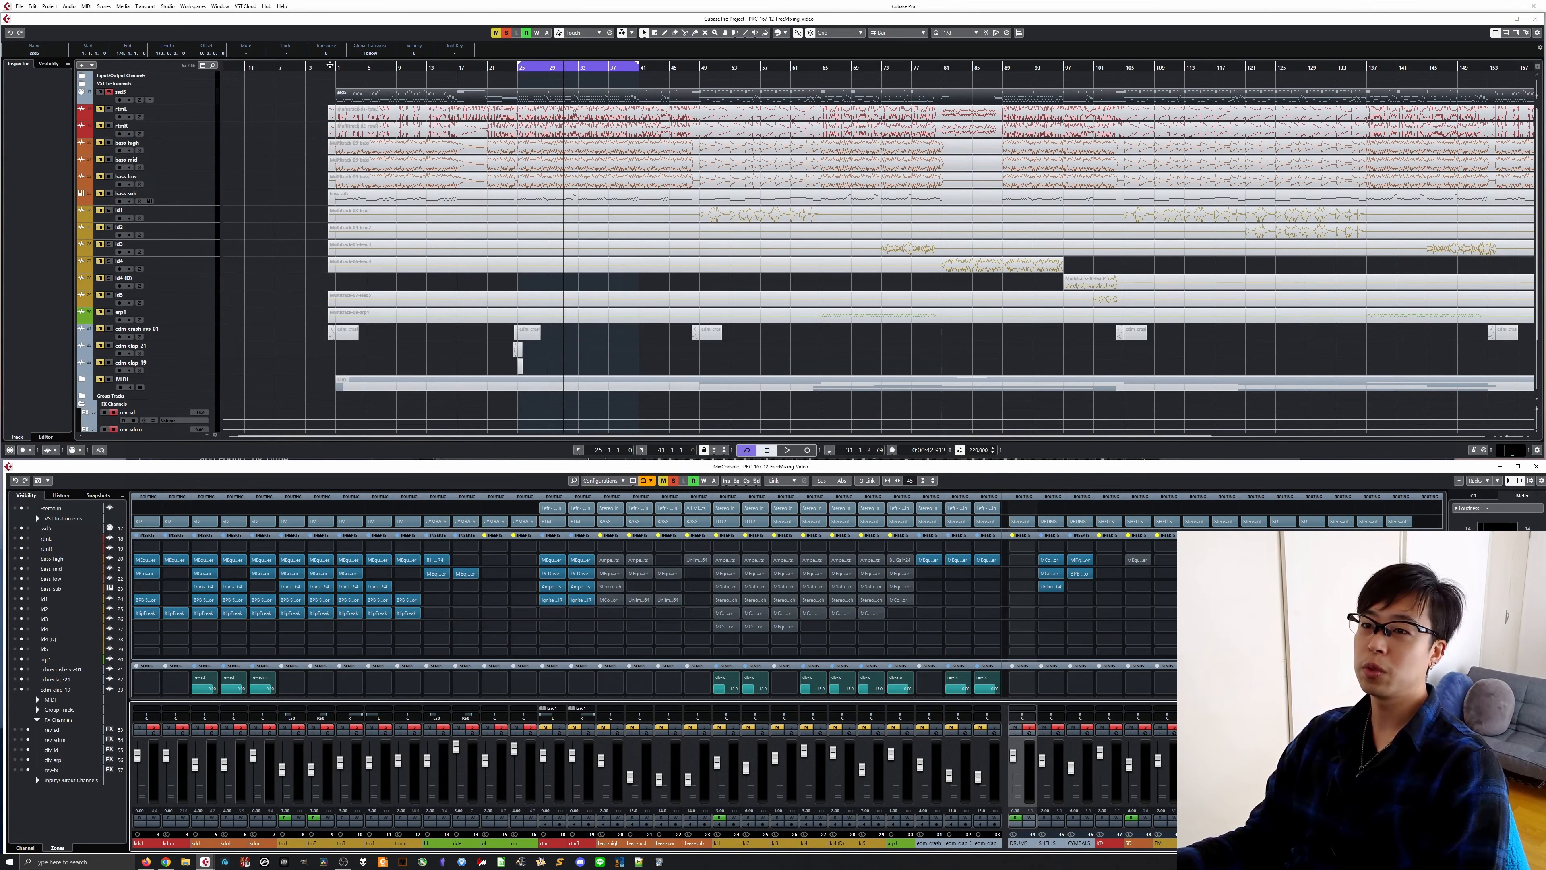
Loop bars 1 to 41, select the mixer channels from the first drum through the CYMBALS group, and play the range
left_click_drag(340, 61, 637, 66)
key("KP_1")
left_click(147, 844)
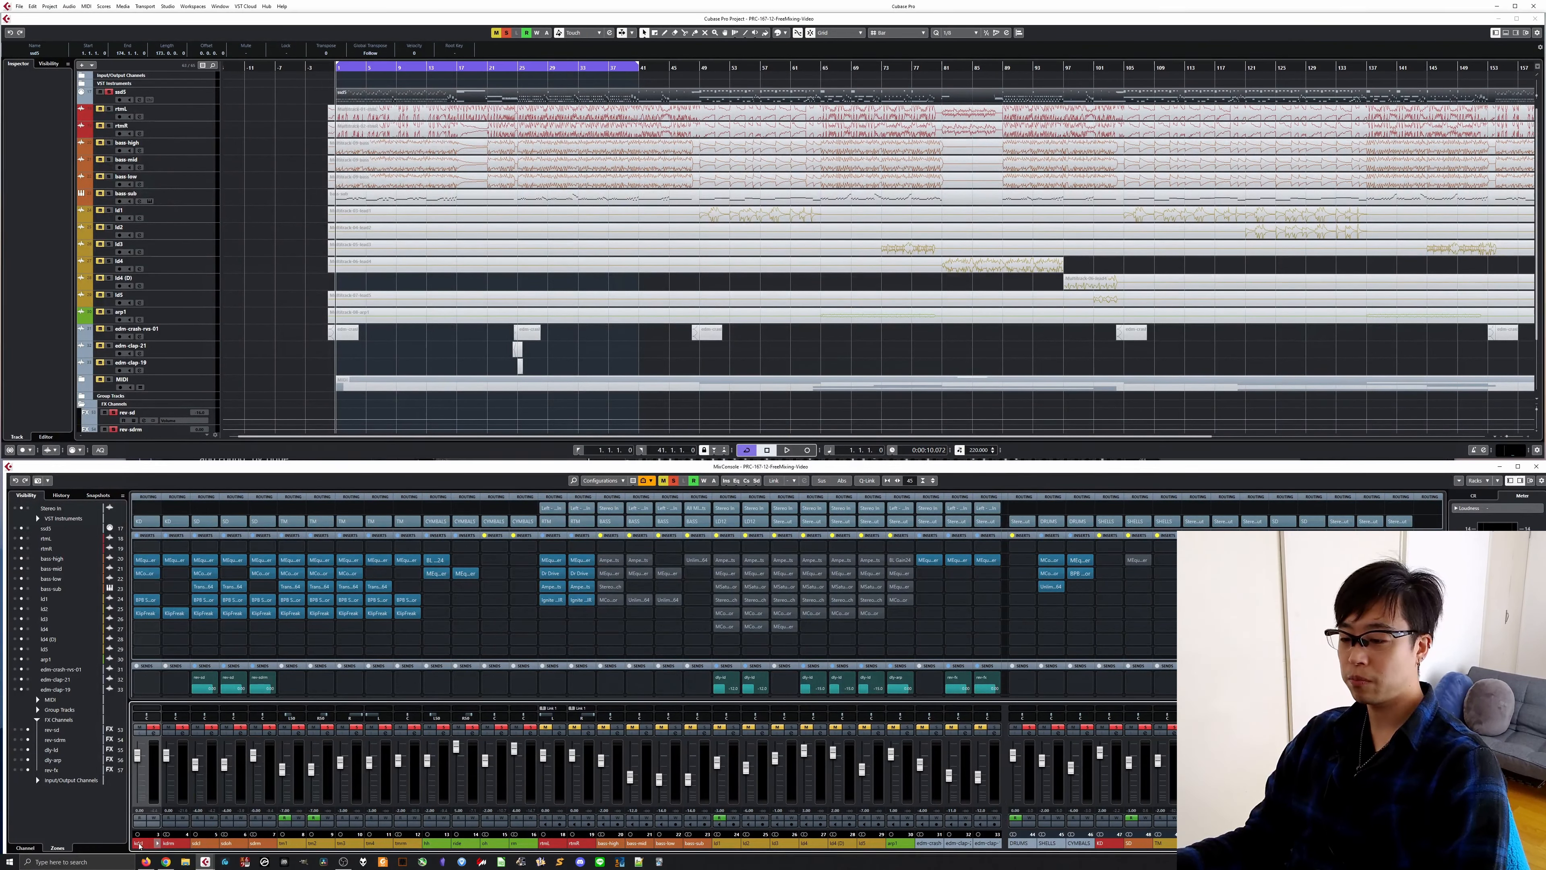
left_click(1078, 843, "shift")
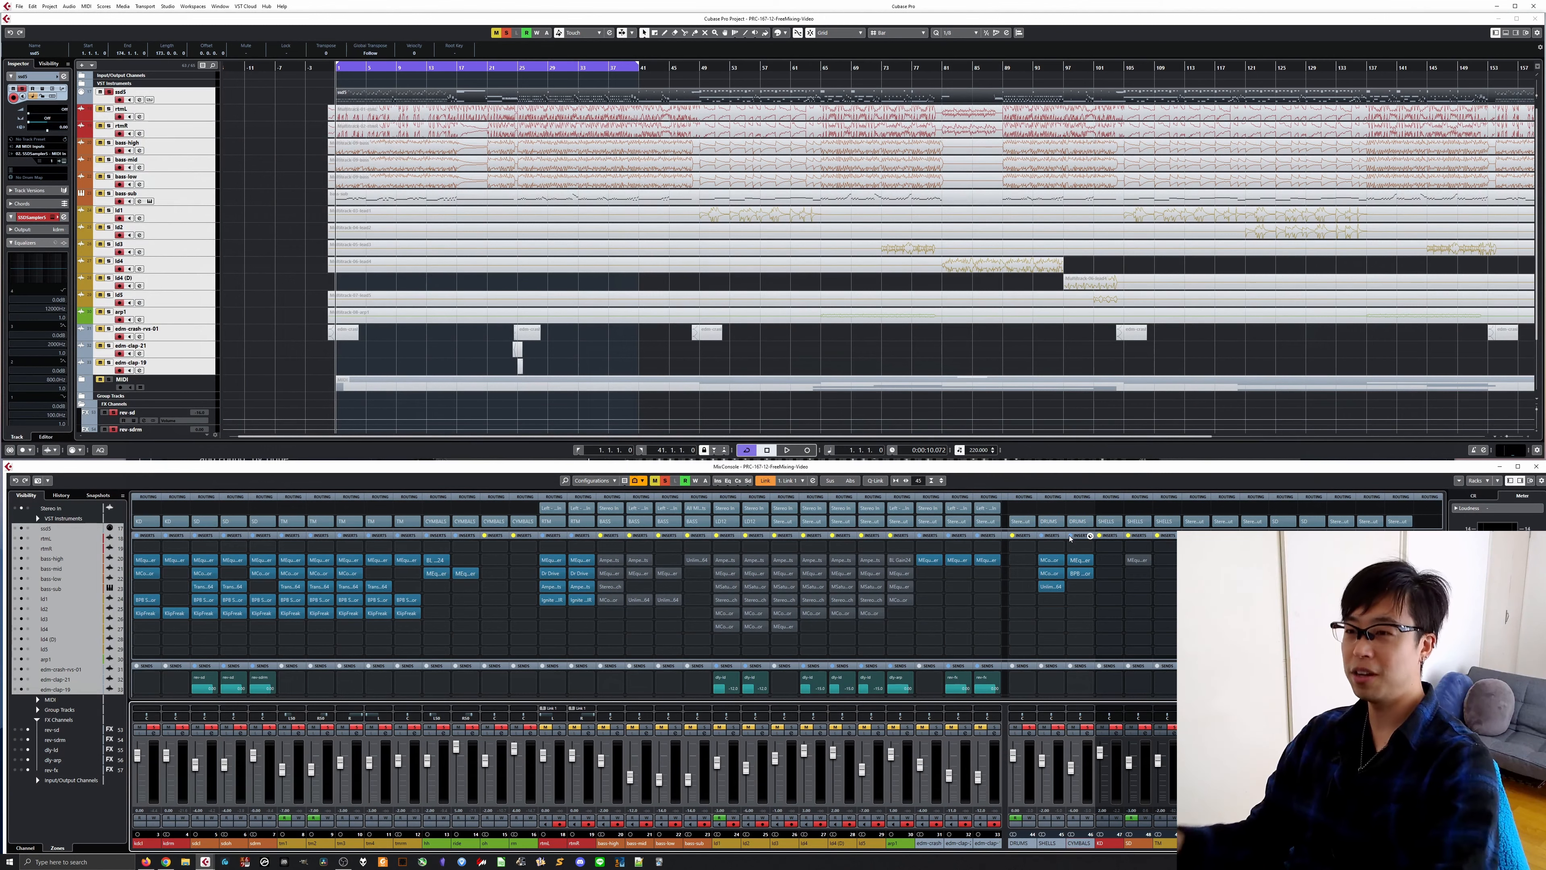
key("space")
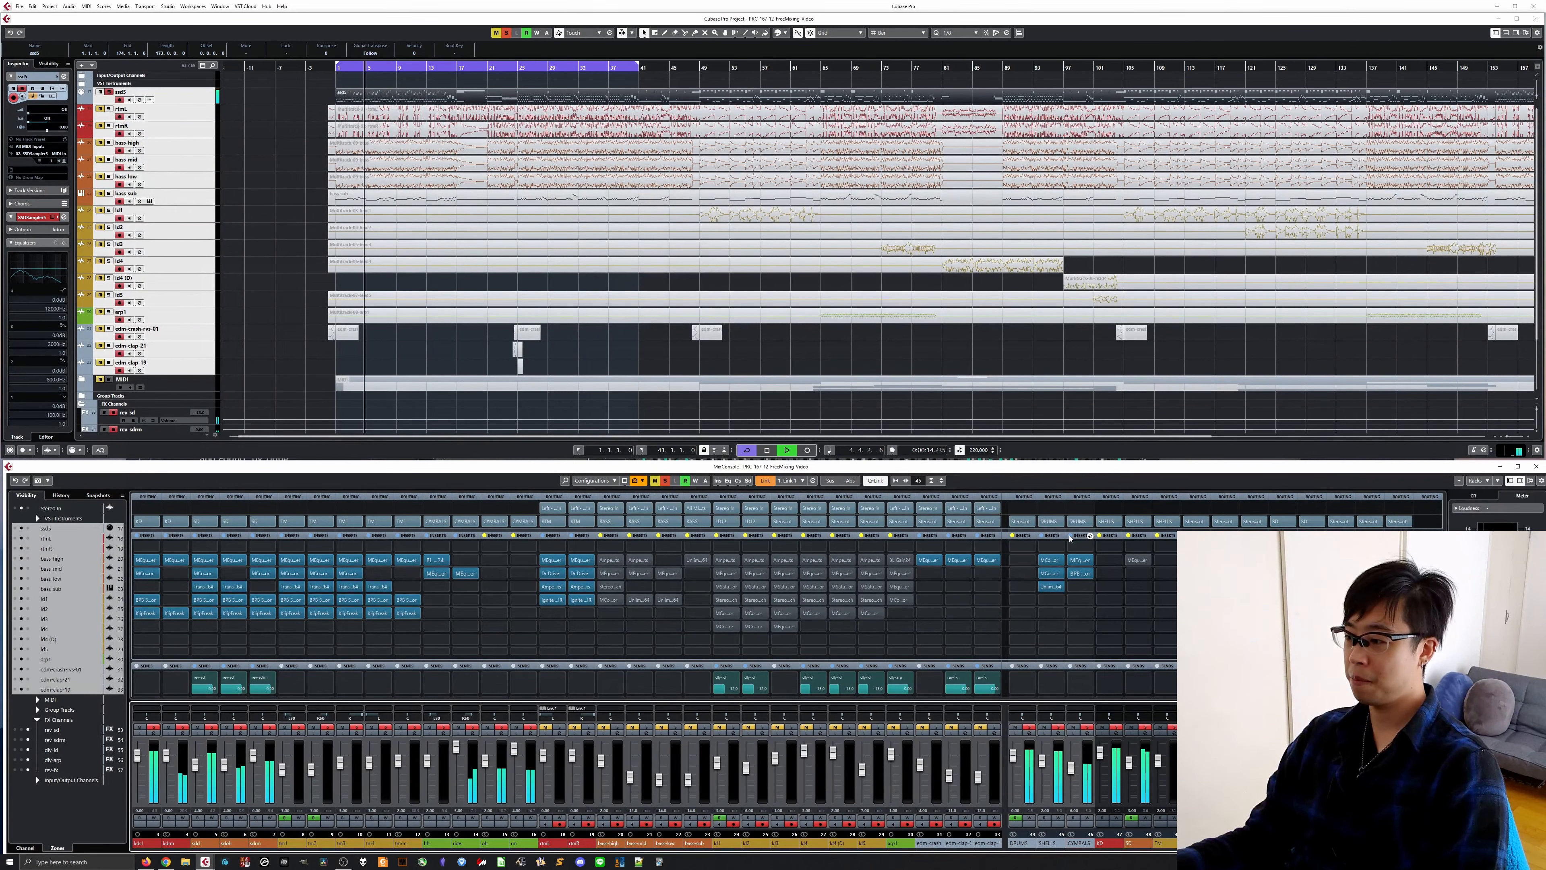
Repeatedly bypass and re-enable the inserts on all selected mixer channels during playback to compare the drum mix, ending with the inserts active
left_click(1070, 536)
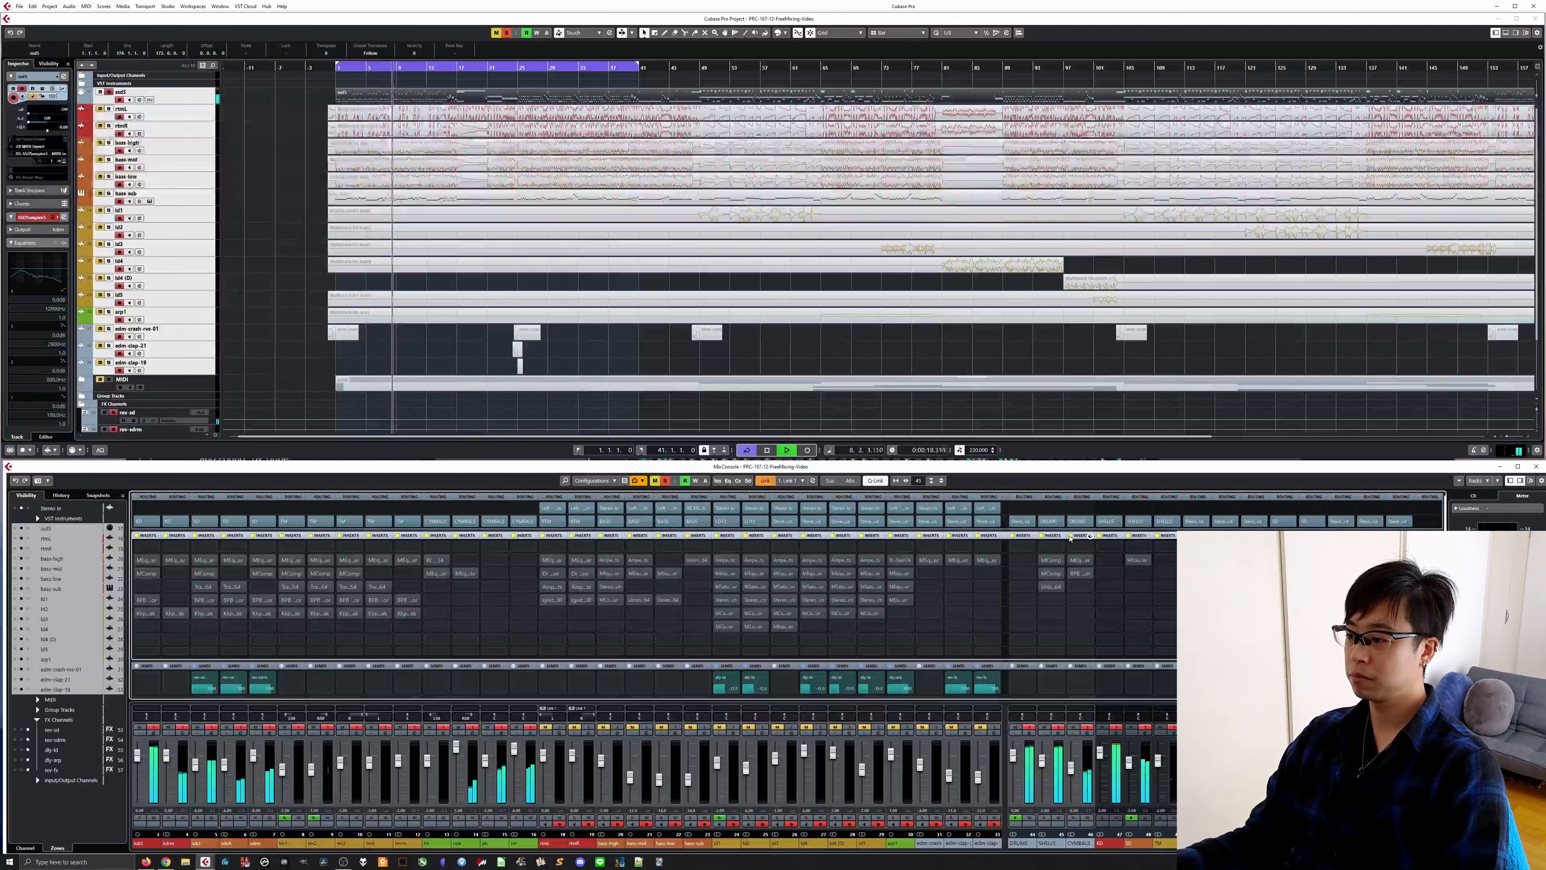
left_click(1069, 536)
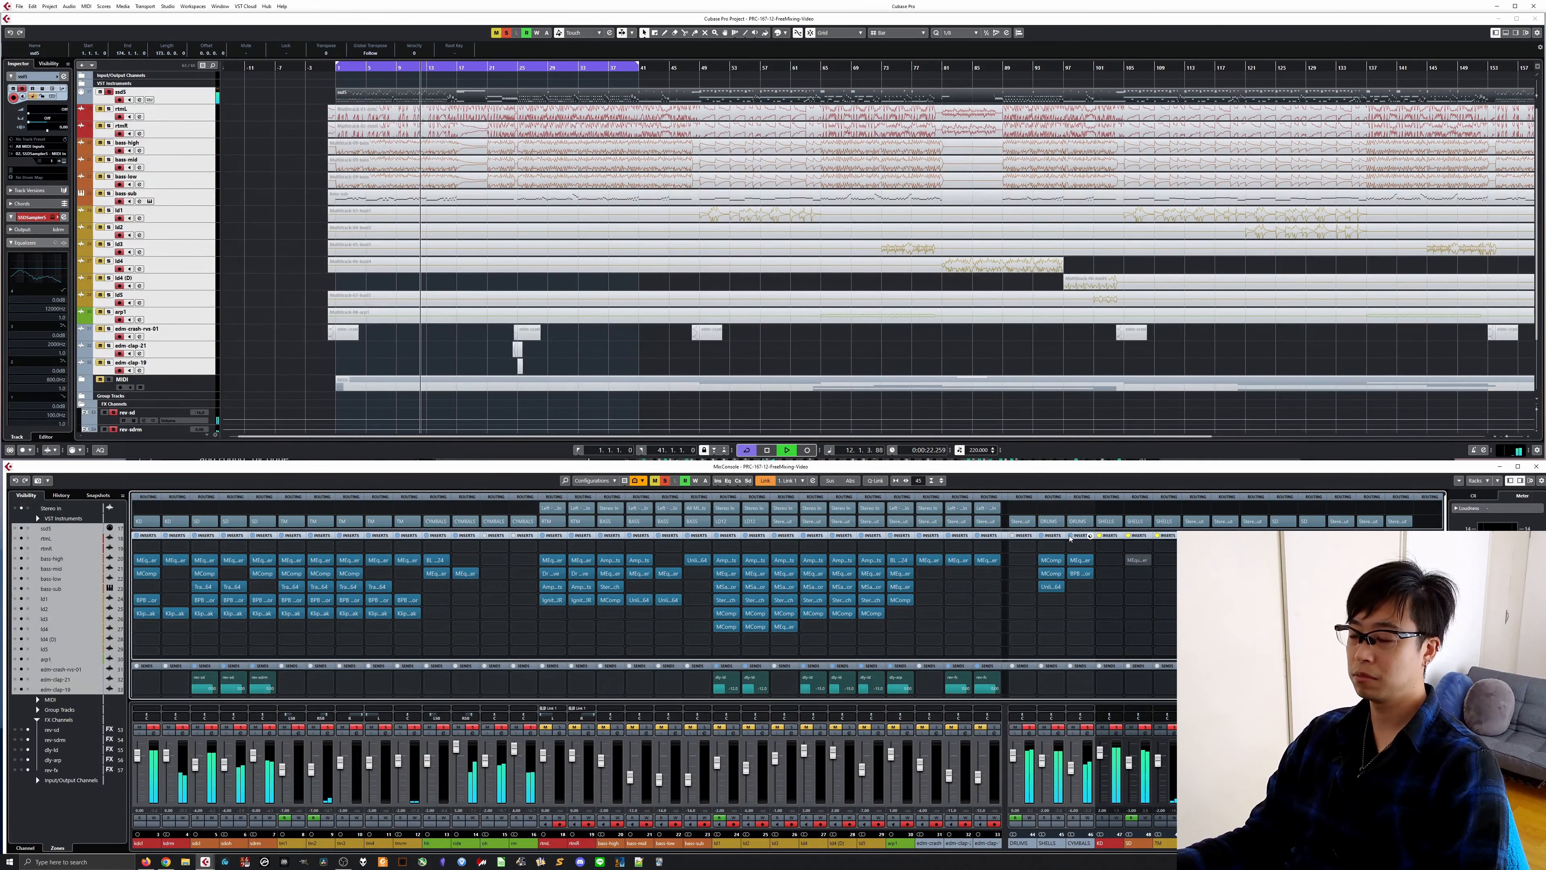
left_click(1070, 536, "alt+shift")
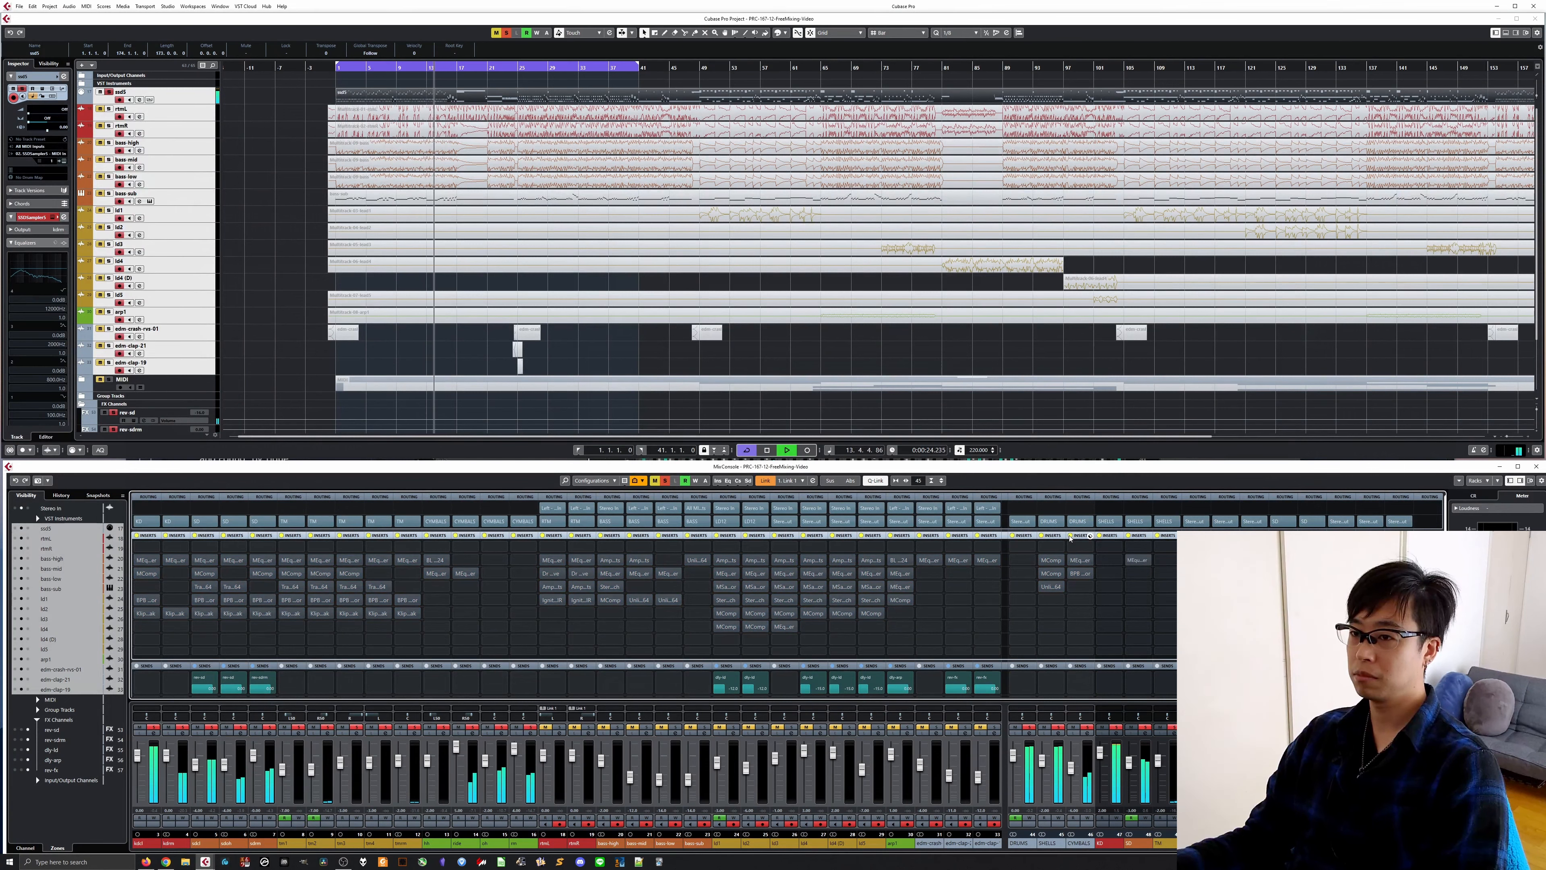
left_click(1070, 536)
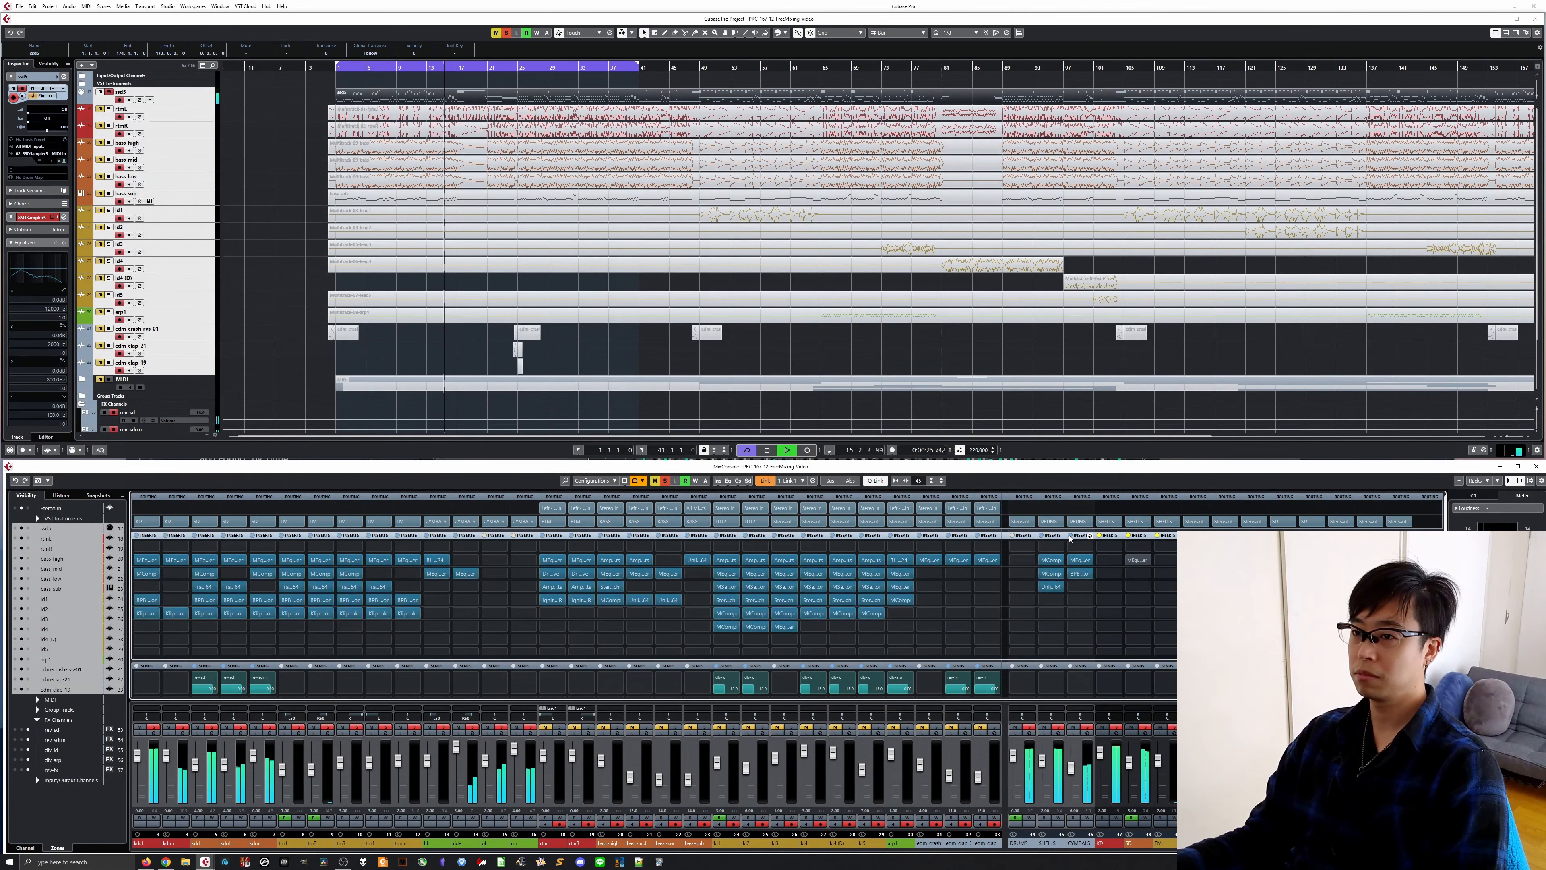
left_click(1070, 536)
left_click(1070, 536)
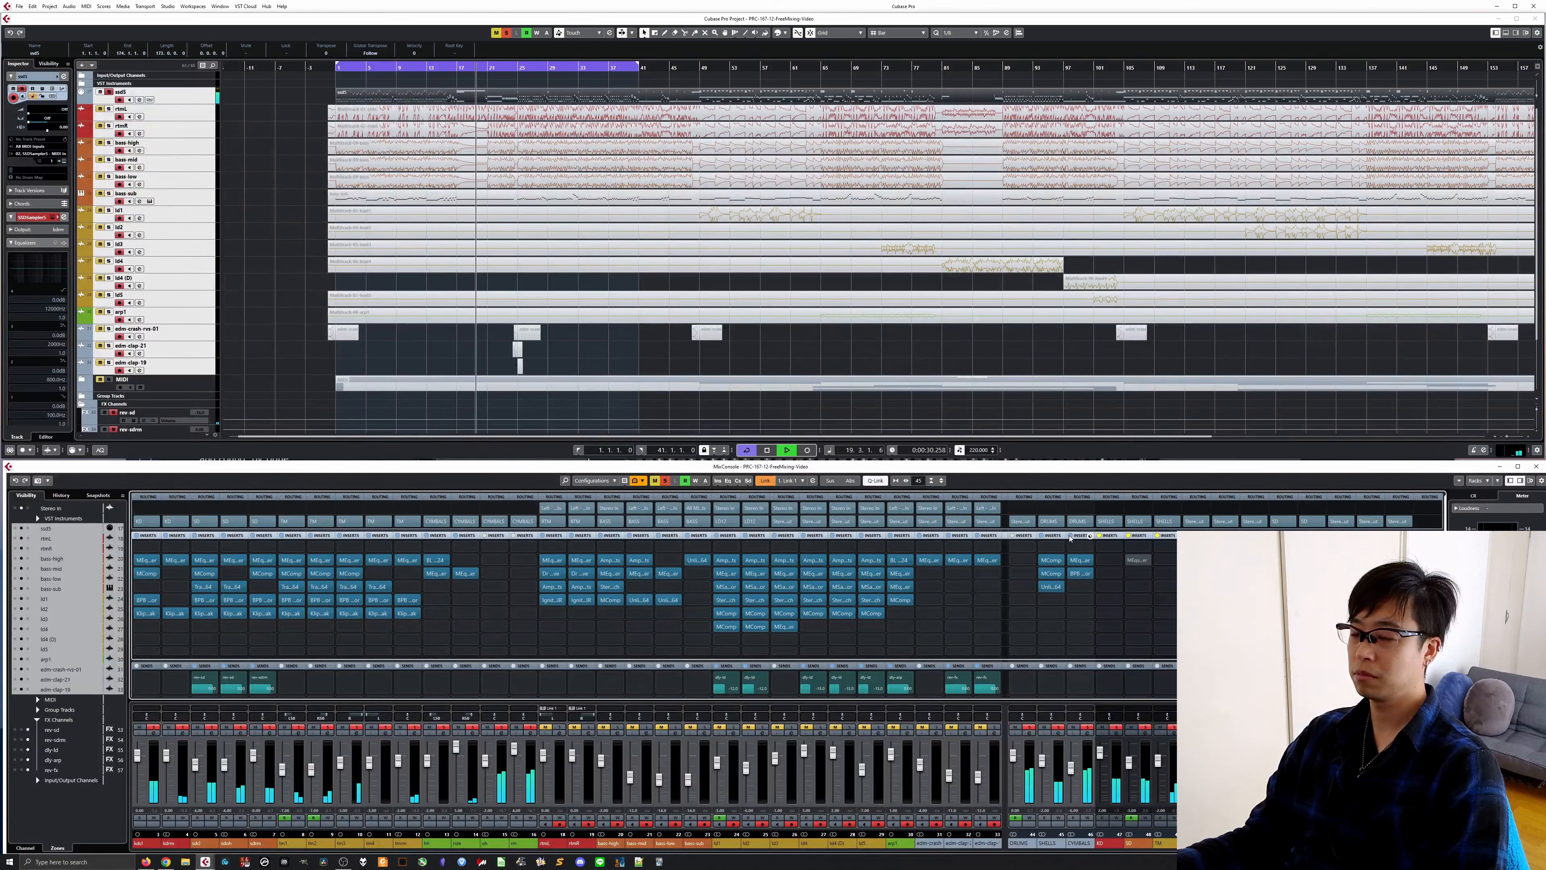
left_click(1070, 536)
left_click(1070, 536)
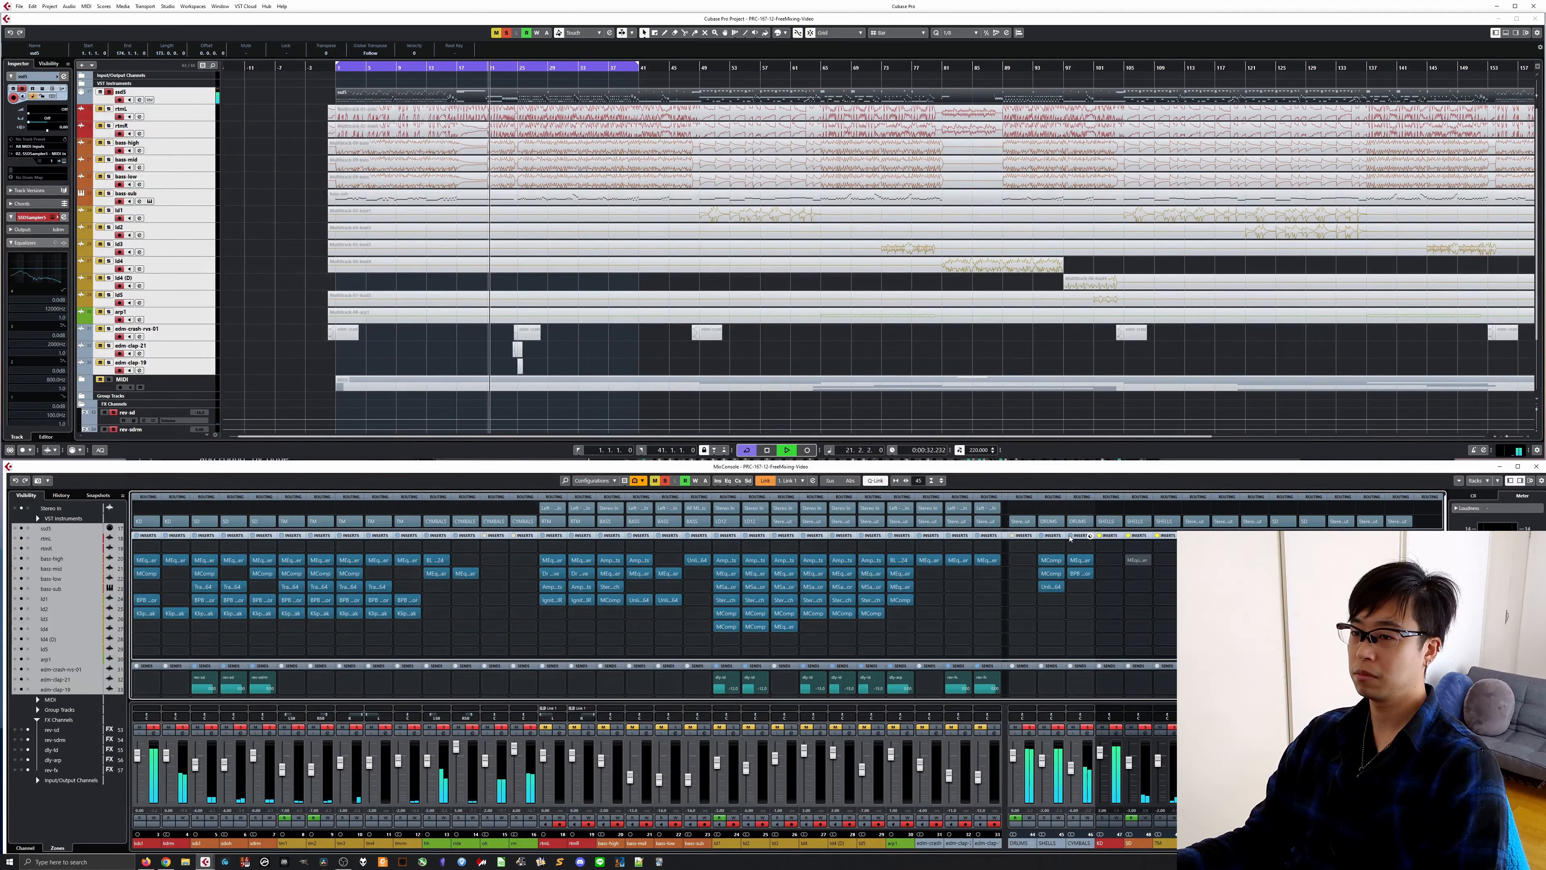
left_click(1070, 536)
left_click(1070, 536)
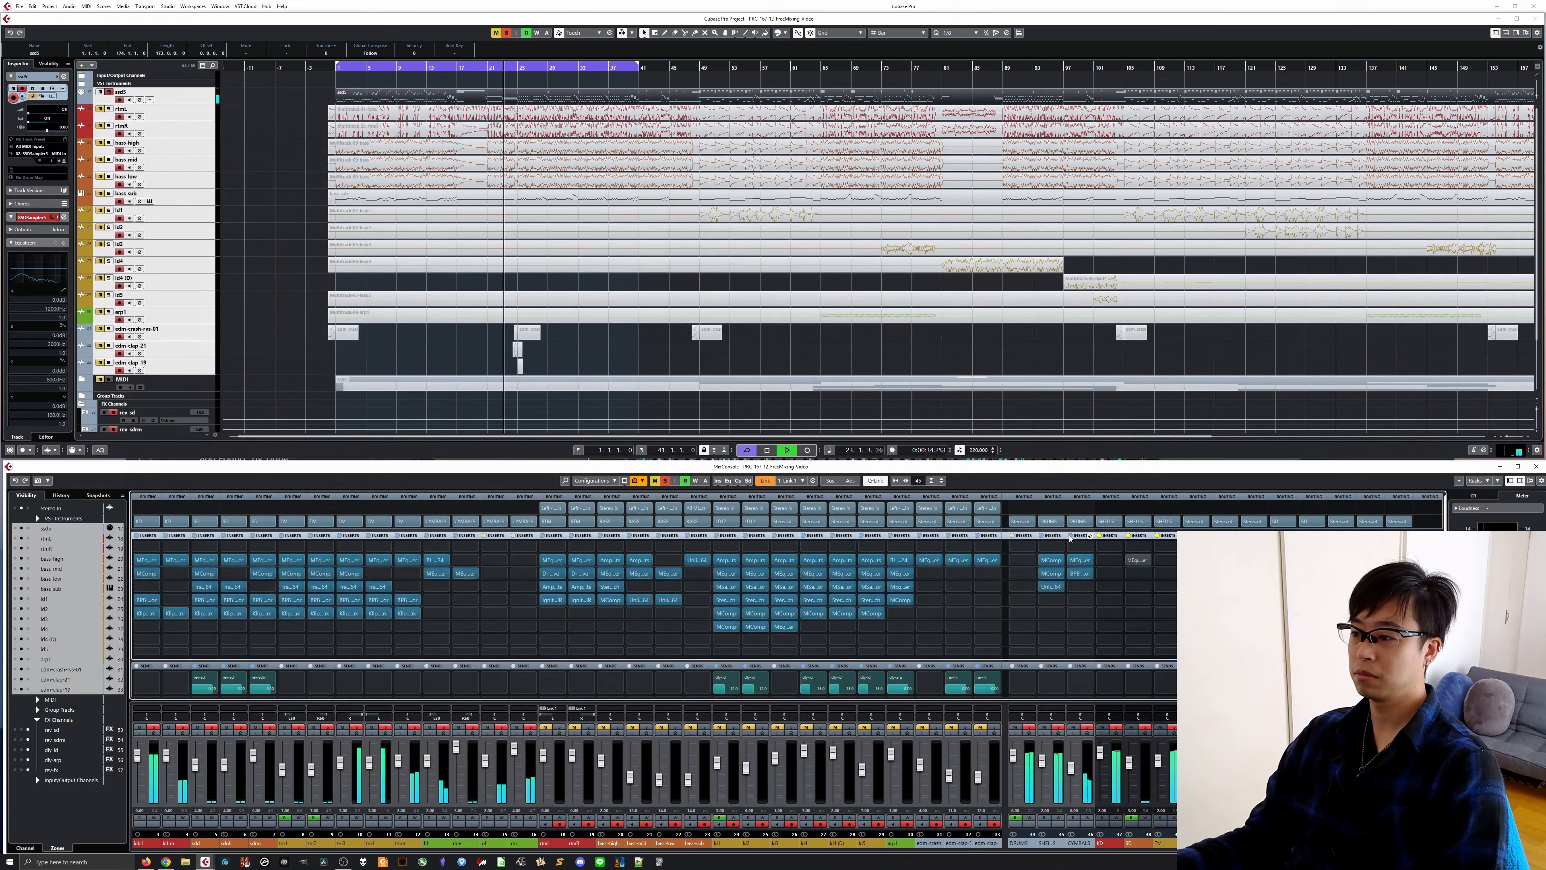
left_click(1069, 536)
left_click(1070, 536)
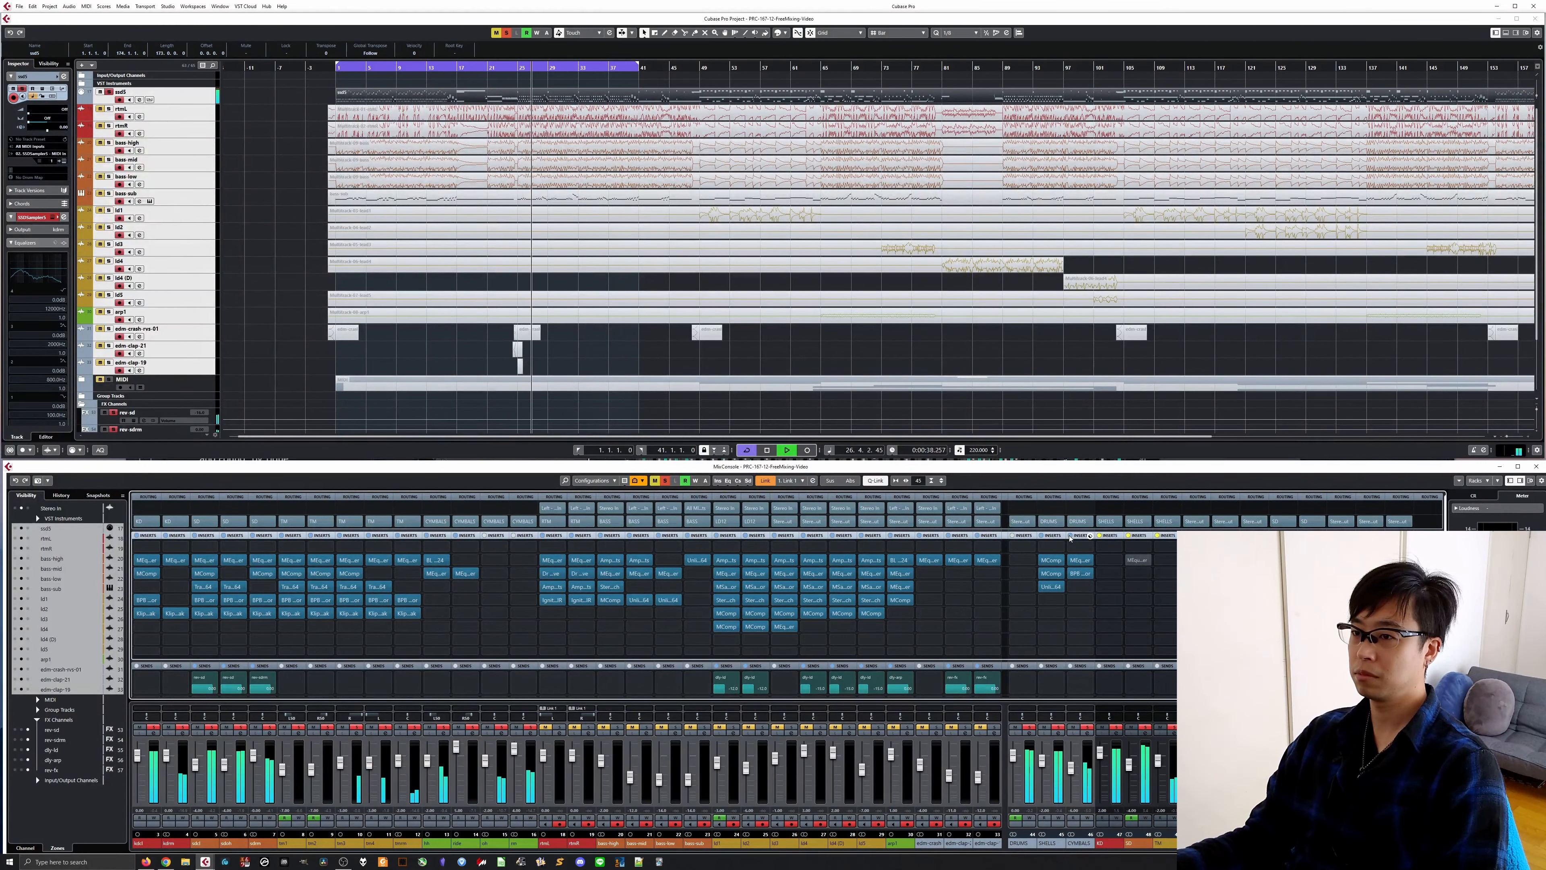
left_click(1070, 536)
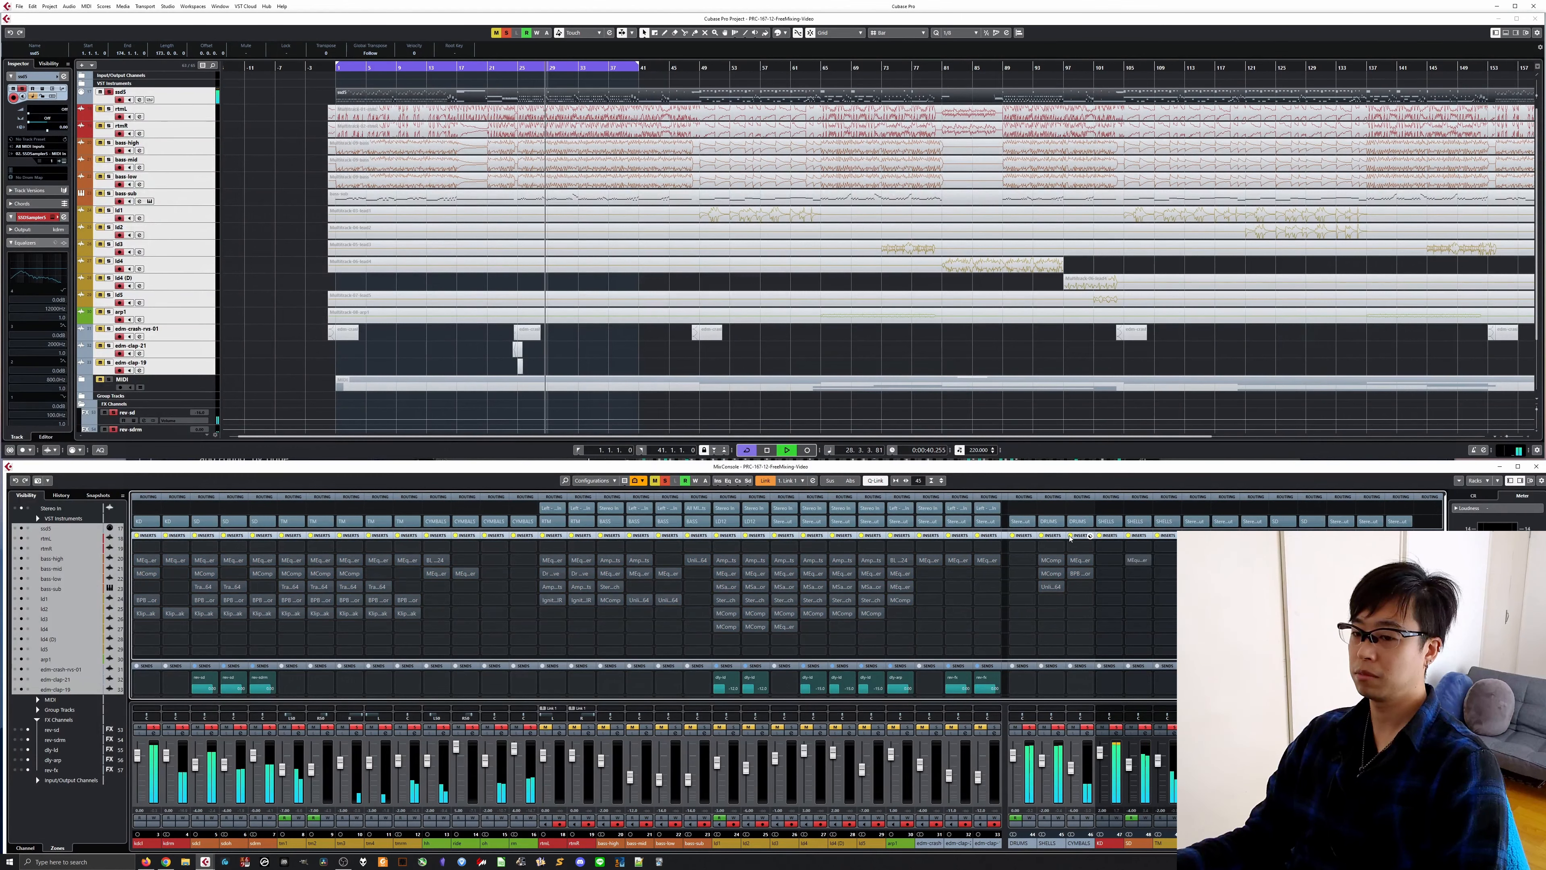
left_click(1069, 536)
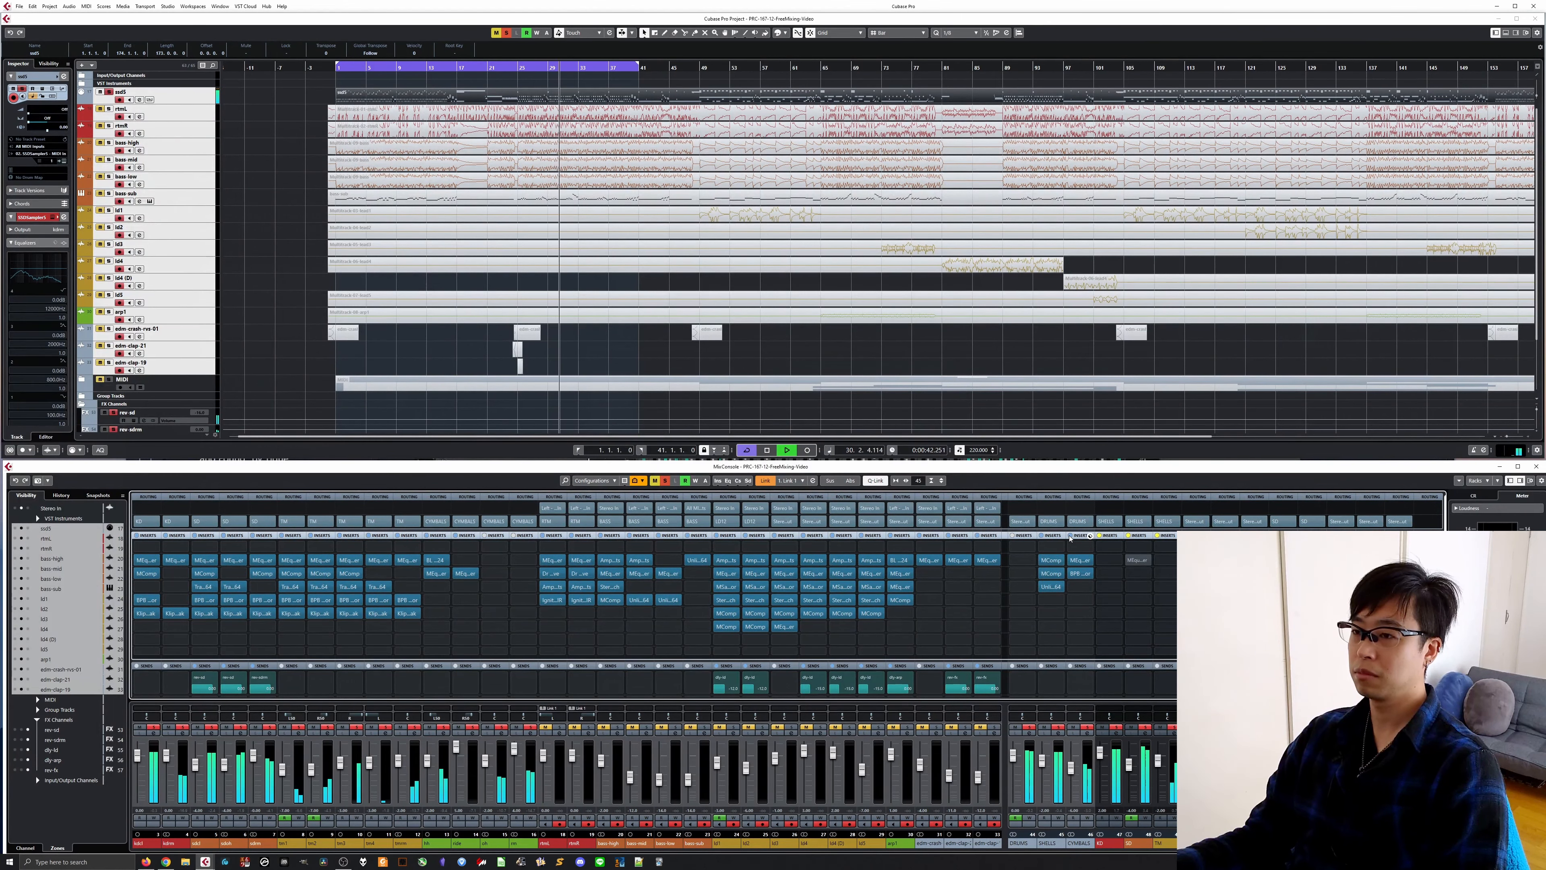
left_click(1070, 536)
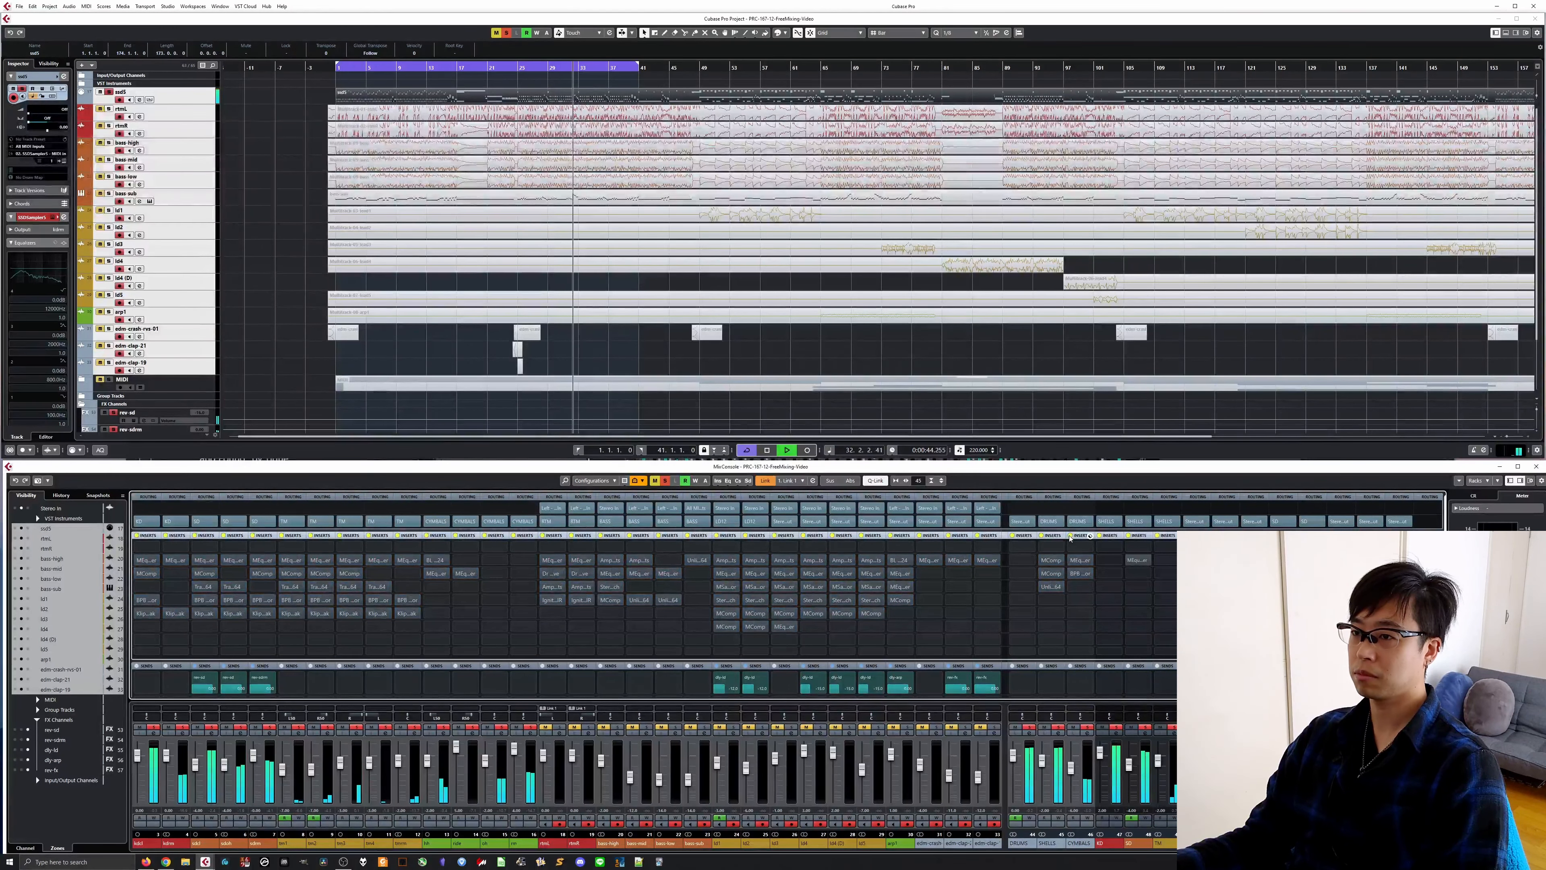
left_click(1070, 536)
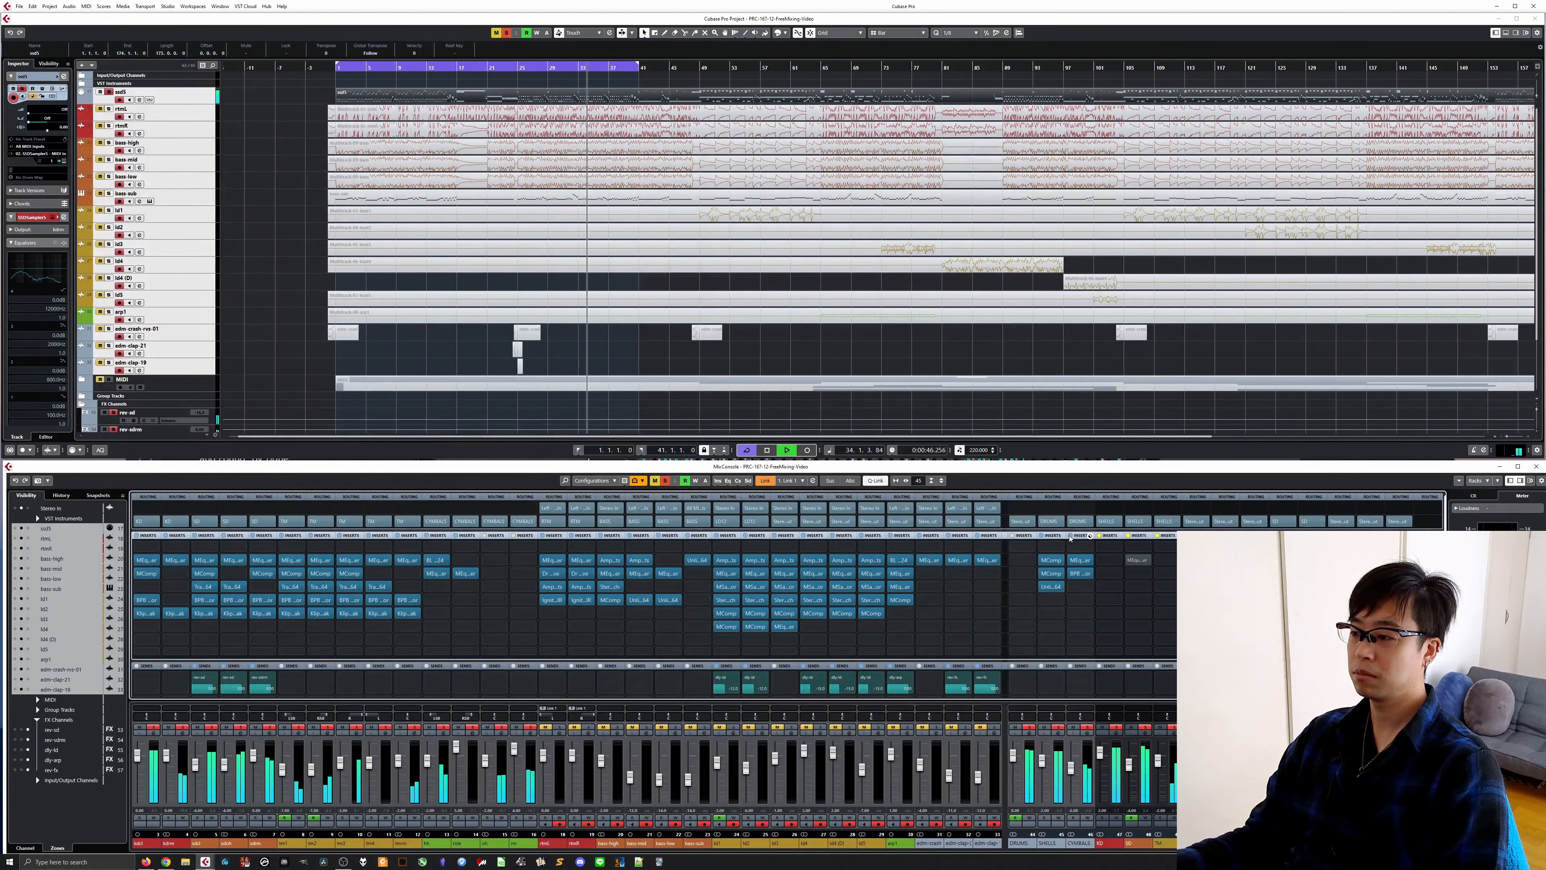
left_click(1069, 536)
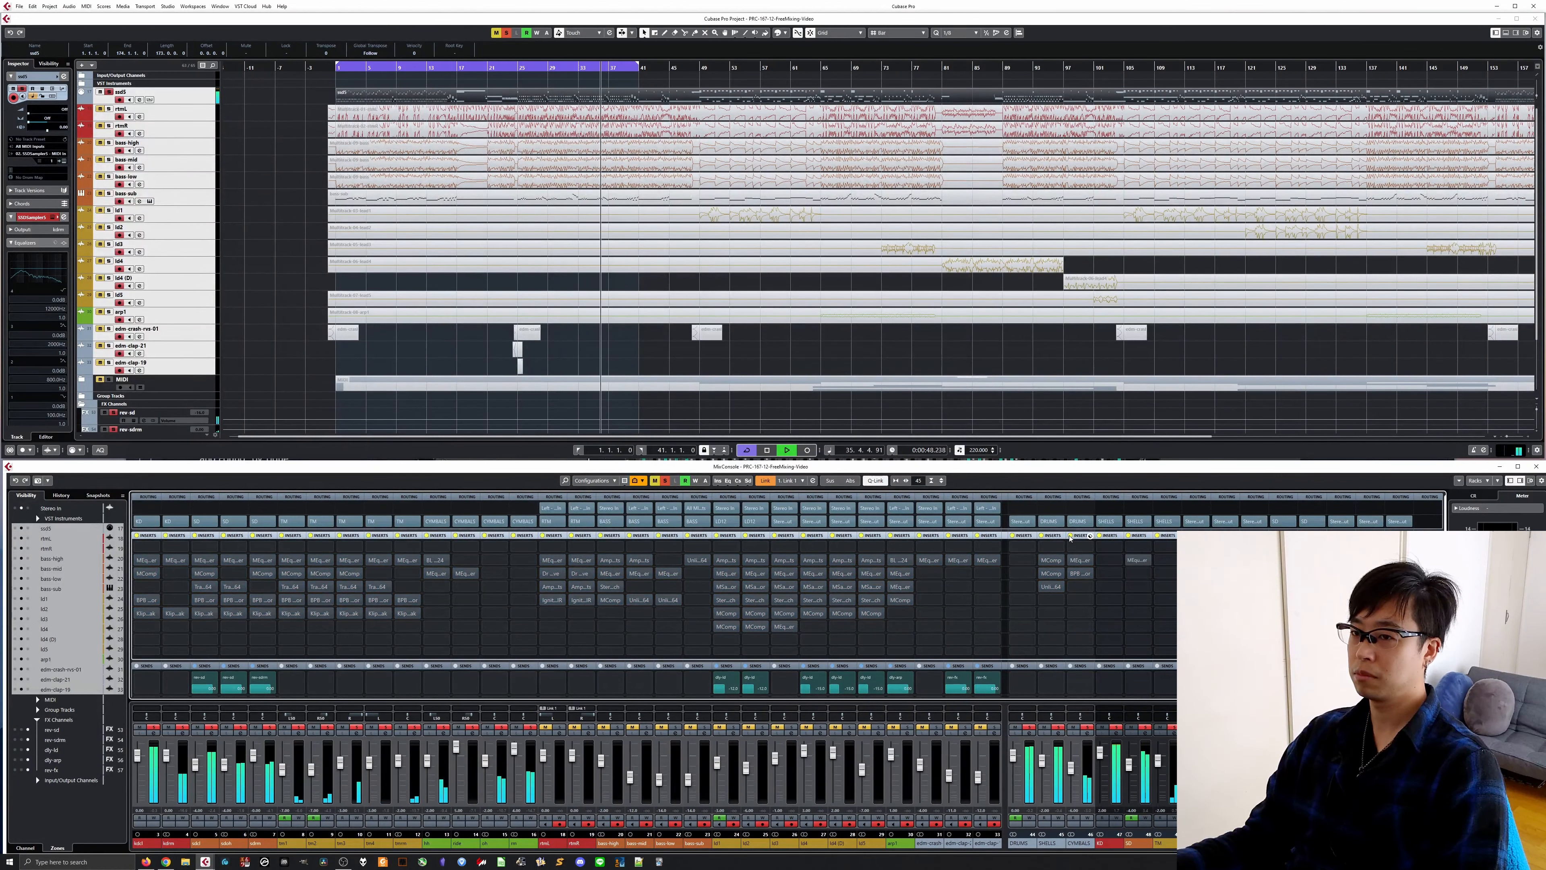
left_click(1069, 536)
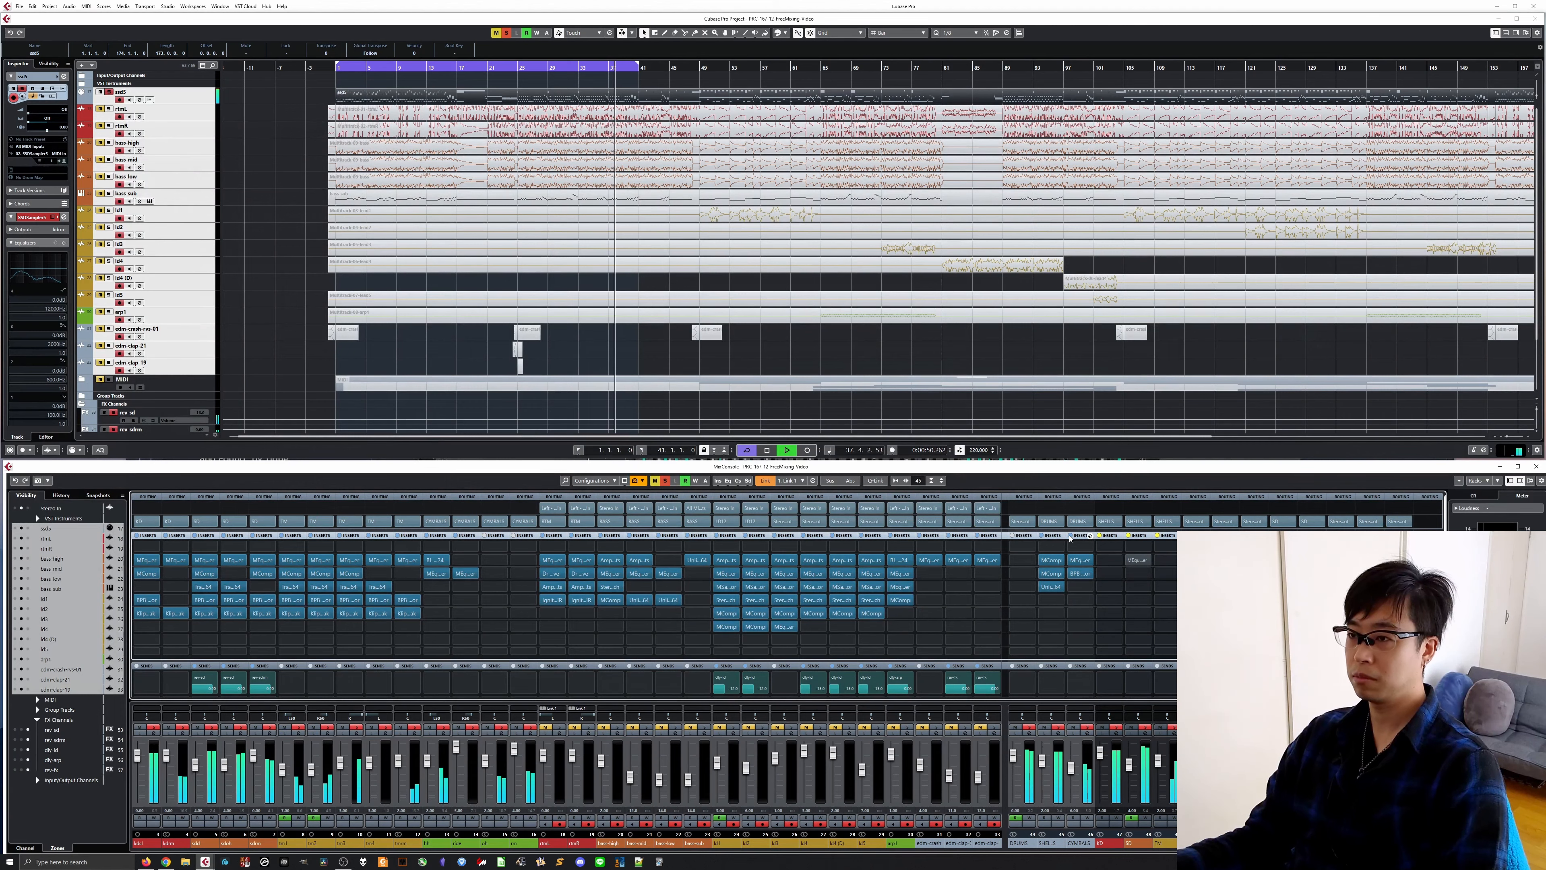